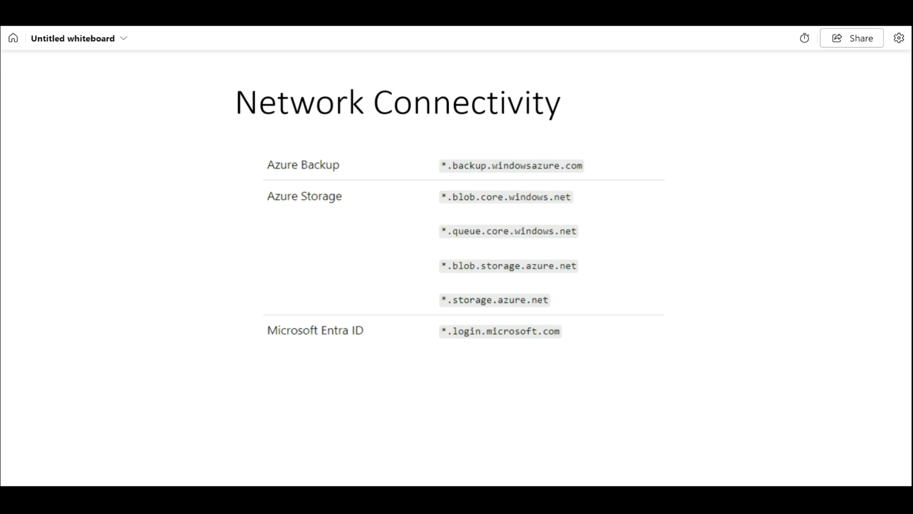
Step: Bracket the endpoint table with a curly brace and sketch a computer beside it with an arrow from the label SQL
mouse_move(256, 143)
mouse_down()
mouse_move(216, 259)
mouse_move(245, 355)
mouse_up()
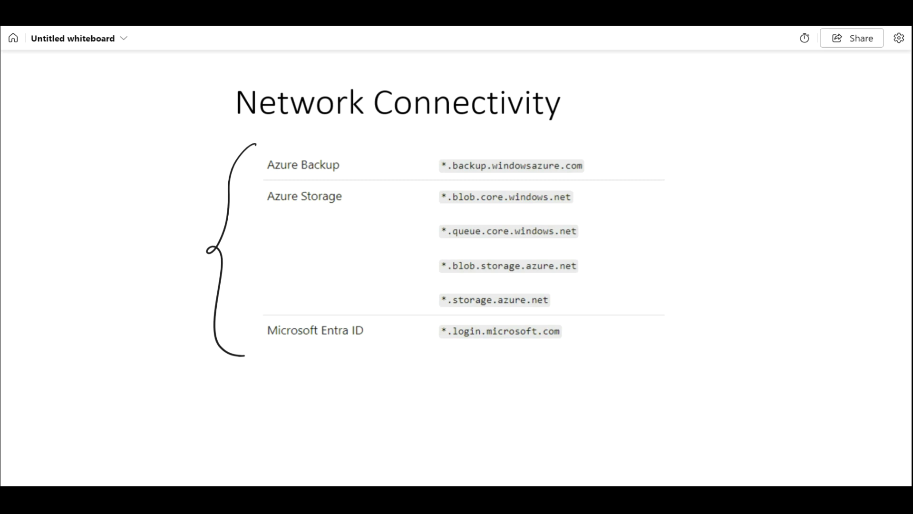
drag(694, 357, 552, 370)
mouse_move(573, 180)
mouse_down()
mouse_move(570, 217)
mouse_move(598, 217)
mouse_up()
mouse_move(585, 219)
mouse_down()
mouse_move(592, 235)
mouse_move(622, 241)
mouse_up()
mouse_move(551, 132)
mouse_down()
mouse_move(565, 177)
mouse_move(556, 193)
mouse_up()
mouse_move(551, 90)
mouse_down()
mouse_move(540, 116)
mouse_move(550, 123)
mouse_move(583, 97)
mouse_move(601, 97)
mouse_up()
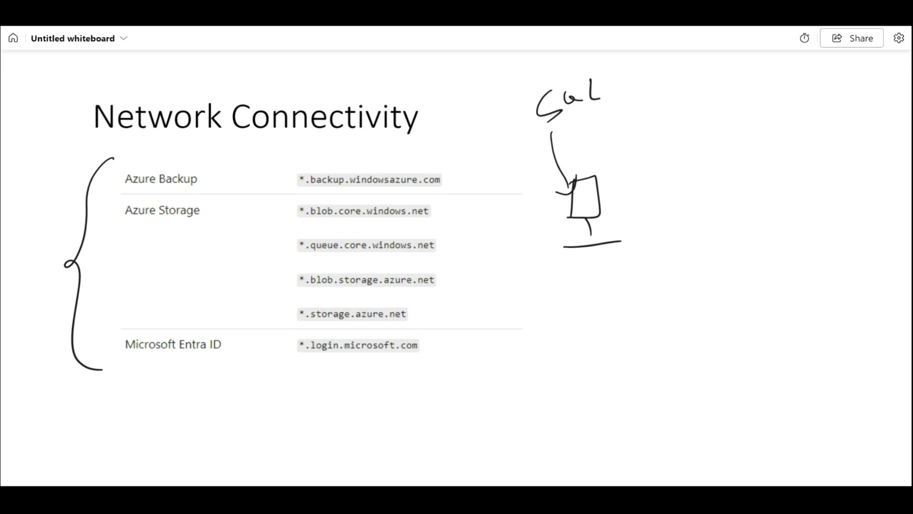
Step: Draw a line out from the computer and write AZ-Back at its end, circling the AZ part
mouse_move(583, 189)
mouse_down()
mouse_move(590, 195)
mouse_move(690, 136)
mouse_up()
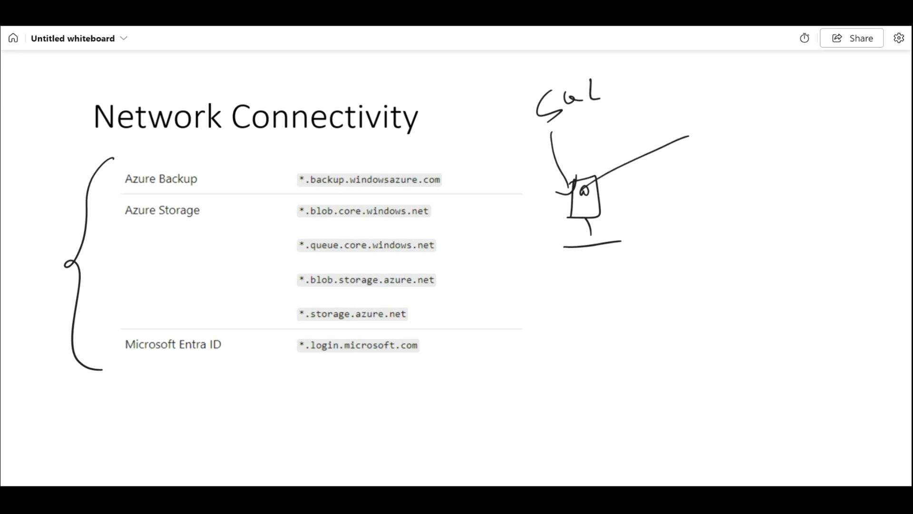
mouse_move(736, 98)
mouse_down()
mouse_move(761, 140)
mouse_move(724, 100)
mouse_up()
mouse_move(720, 119)
mouse_down()
mouse_move(715, 137)
mouse_move(728, 133)
mouse_up()
drag(717, 128, 743, 124)
mouse_move(751, 114)
mouse_down()
mouse_move(792, 106)
mouse_move(785, 113)
mouse_up()
mouse_move(804, 111)
mouse_down()
mouse_move(816, 91)
mouse_move(823, 99)
mouse_move(845, 89)
mouse_up()
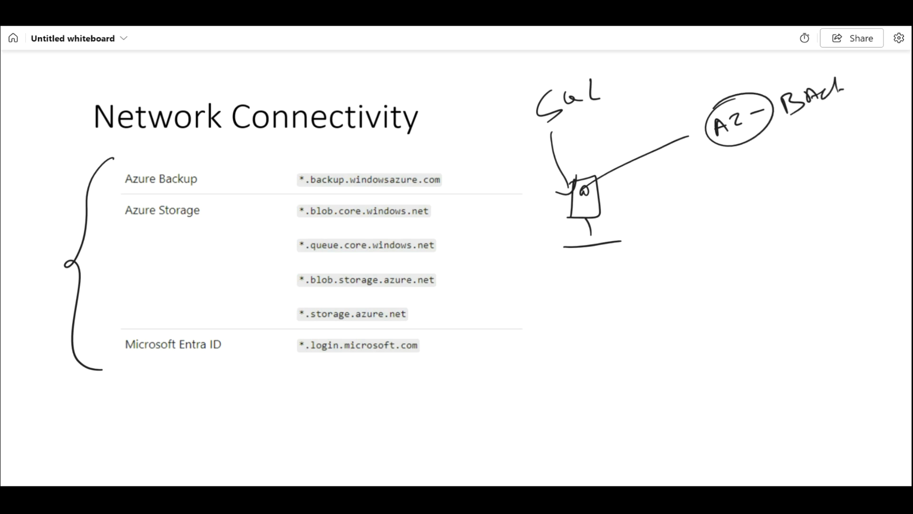
Step: Write Storage inside an oval below the AZ-Back label
mouse_move(785, 162)
mouse_down()
mouse_move(761, 217)
mouse_move(780, 160)
mouse_up()
drag(745, 186, 740, 206)
drag(750, 192, 758, 189)
mouse_move(756, 180)
mouse_down()
mouse_move(764, 193)
mouse_move(824, 168)
mouse_move(801, 175)
mouse_up()
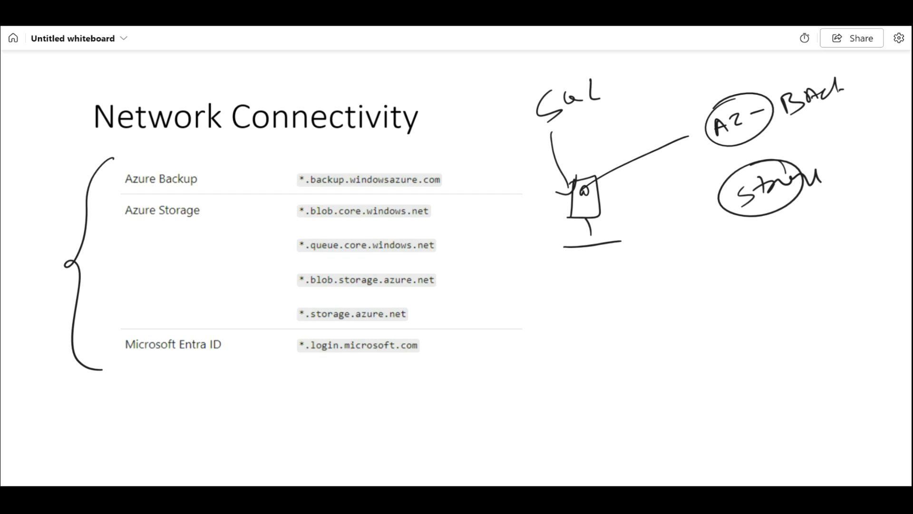
Step: Write Entra ID inside an oval below the Storage label
mouse_move(782, 247)
mouse_down()
mouse_move(726, 285)
mouse_move(784, 246)
mouse_up()
mouse_move(742, 282)
mouse_down()
mouse_move(741, 294)
mouse_move(754, 276)
mouse_up()
drag(746, 287, 754, 284)
drag(741, 295, 797, 271)
mouse_move(819, 257)
mouse_down()
mouse_move(819, 275)
mouse_move(822, 256)
mouse_up()
drag(810, 280, 836, 264)
drag(835, 254, 838, 268)
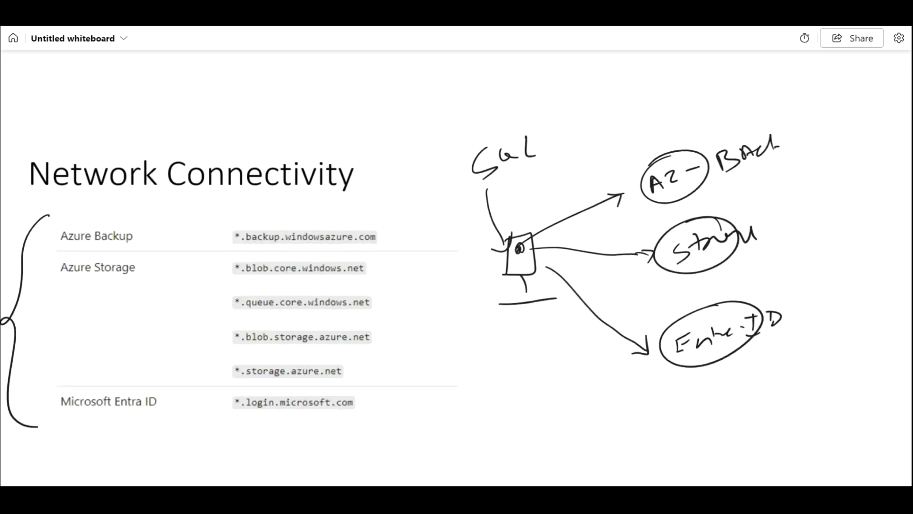
Step: Enclose the three services with a curly brace and retrace the arrows leading to them from the computer
drag(521, 247, 522, 253)
mouse_move(784, 114)
mouse_down()
mouse_move(800, 117)
mouse_move(849, 305)
mouse_move(819, 332)
mouse_up()
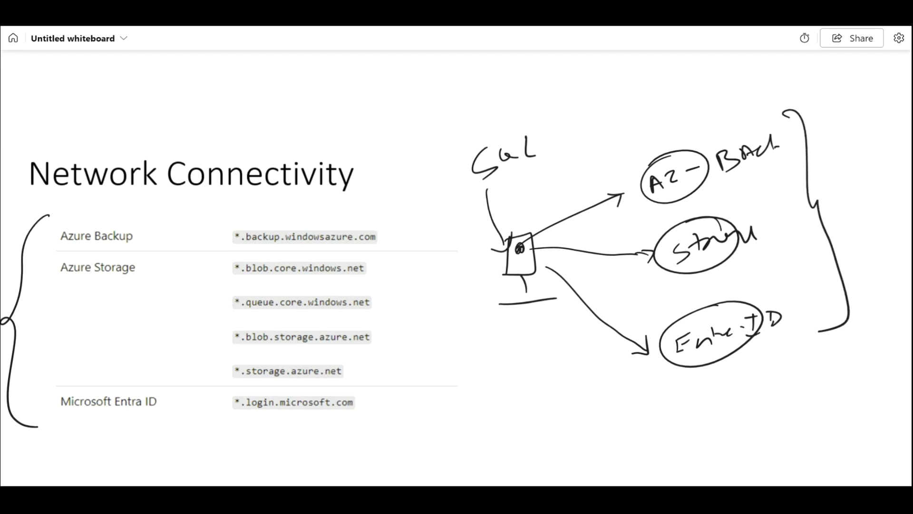
scroll(456, 266, right, 2)
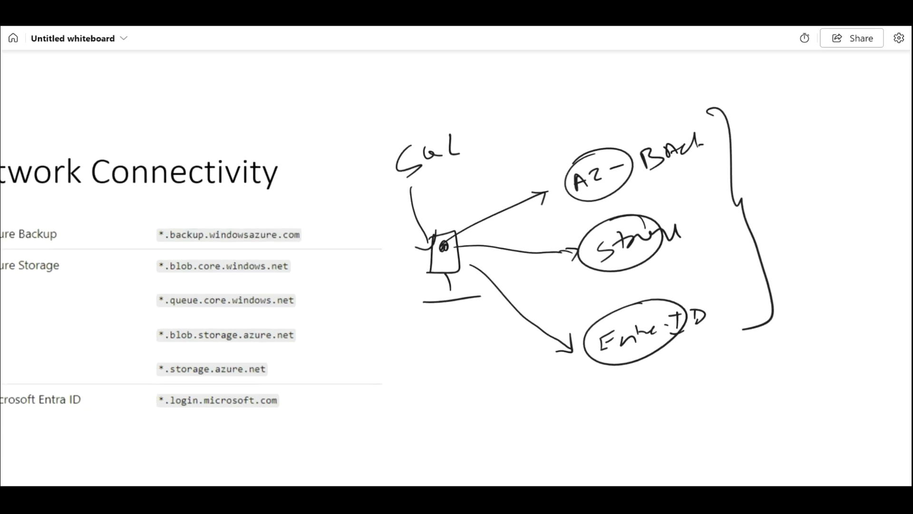
mouse_move(439, 242)
mouse_down()
mouse_move(445, 249)
mouse_move(548, 191)
mouse_move(578, 250)
mouse_up()
drag(555, 241, 571, 259)
drag(469, 257, 571, 352)
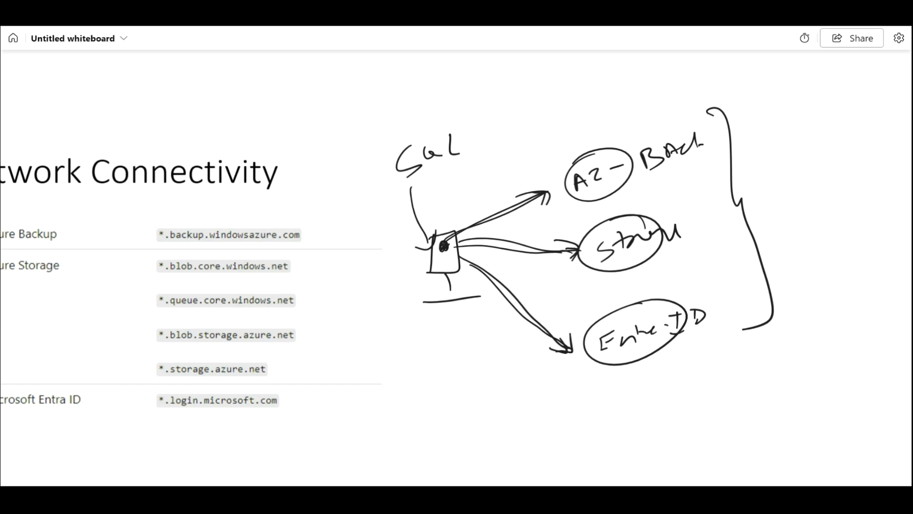
Step: Write Proxy and FW above the arrows and circle both words together
mouse_move(514, 98)
mouse_down()
mouse_move(515, 128)
mouse_move(529, 104)
mouse_up()
drag(537, 104, 560, 90)
drag(545, 98, 593, 101)
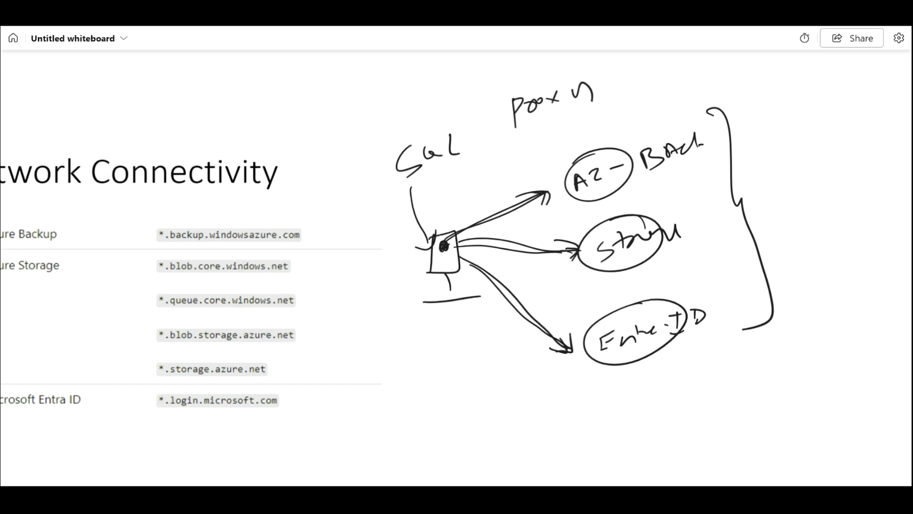
mouse_move(539, 133)
mouse_down()
mouse_move(534, 148)
mouse_move(543, 125)
mouse_up()
drag(535, 140, 572, 118)
mouse_move(601, 75)
mouse_down()
mouse_move(586, 74)
mouse_move(571, 152)
mouse_move(595, 81)
mouse_up()
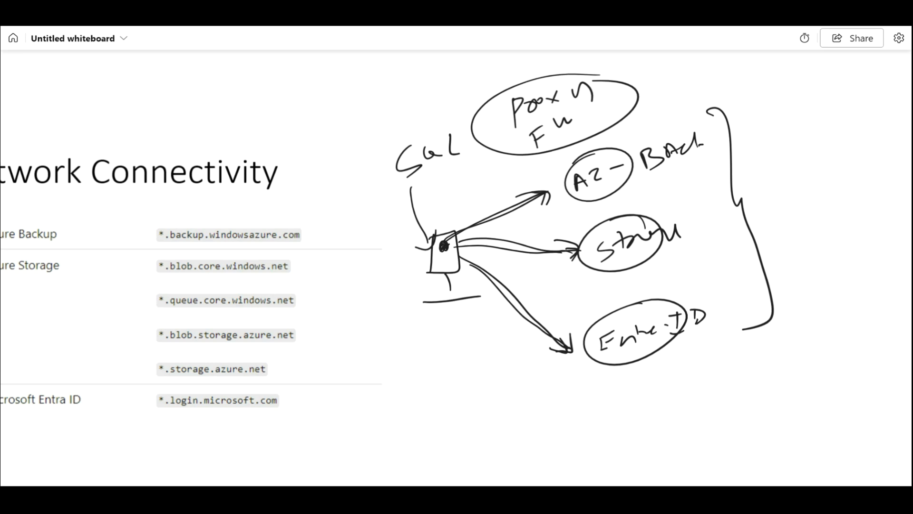
Step: Write the notes P.E and S.E one under the other below the Entra ID label
mouse_move(703, 393)
mouse_down()
mouse_move(711, 417)
mouse_move(706, 403)
mouse_move(766, 394)
mouse_up()
click(733, 395)
drag(745, 433, 726, 458)
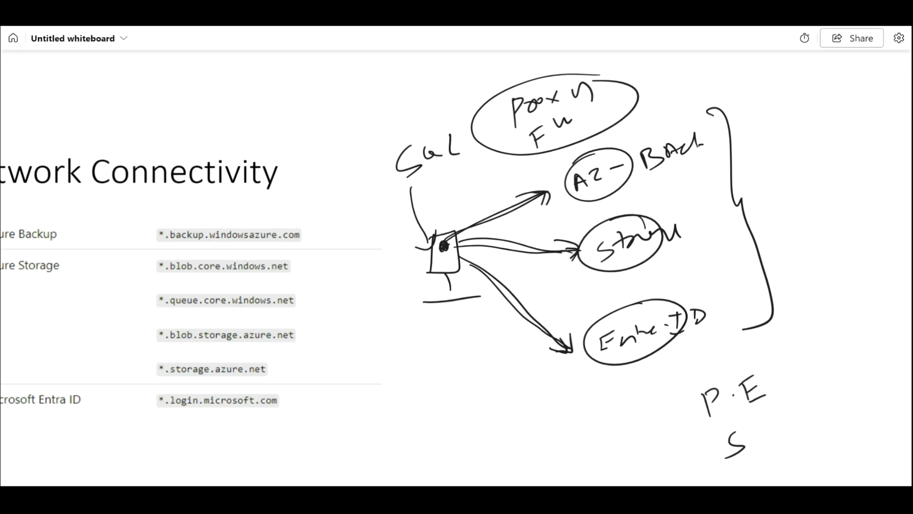
click(760, 437)
drag(765, 423, 769, 435)
mouse_move(763, 421)
mouse_down()
mouse_move(778, 410)
mouse_move(779, 419)
mouse_up()
drag(766, 437, 789, 425)
Step: Draw extra arrows from the computer to AZ-Back and Storage, and lines leading outward from the three services
mouse_move(445, 236)
mouse_down()
mouse_move(445, 226)
mouse_move(523, 173)
mouse_move(565, 172)
mouse_move(558, 185)
mouse_up()
mouse_move(470, 250)
mouse_down()
mouse_move(599, 278)
mouse_move(591, 284)
mouse_up()
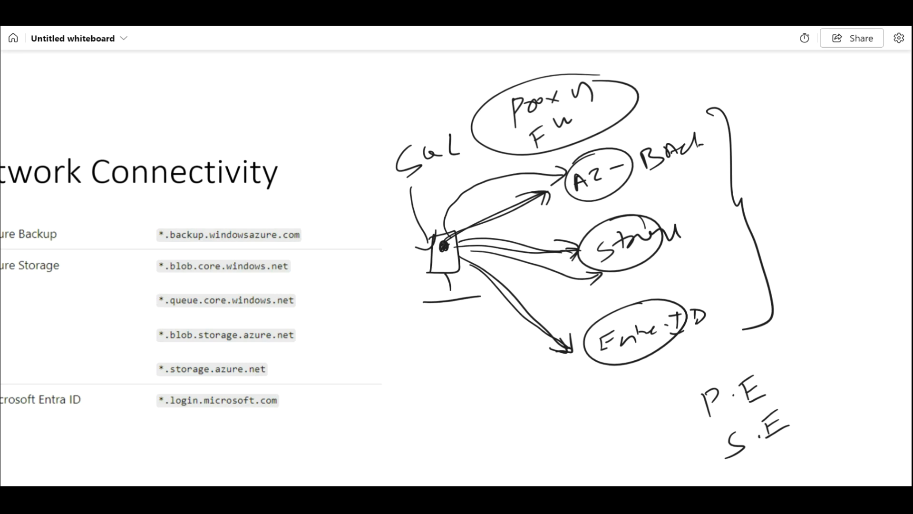
drag(716, 129, 776, 111)
drag(713, 212, 798, 138)
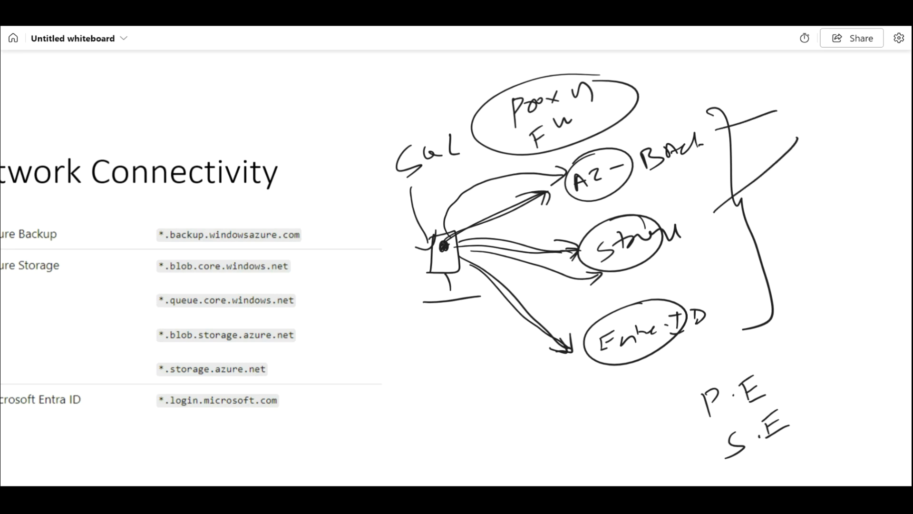
drag(676, 322, 804, 272)
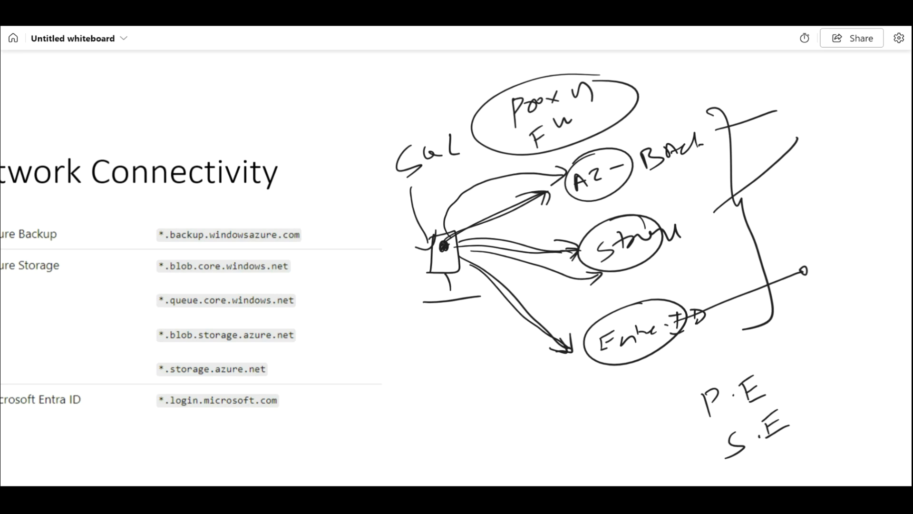
Step: Label the Entra ID line S.E and the AZ-Back and Storage lines P.E, and mark around the P.E and S.E notes below
drag(833, 256, 815, 282)
click(846, 261)
drag(856, 248, 859, 268)
mouse_move(853, 248)
mouse_down()
mouse_move(872, 244)
mouse_move(871, 255)
mouse_up()
drag(859, 267, 879, 261)
mouse_move(761, 367)
mouse_down()
mouse_move(694, 414)
mouse_move(771, 367)
mouse_up()
mouse_move(808, 97)
mouse_down()
mouse_move(808, 115)
mouse_move(809, 94)
mouse_move(839, 94)
mouse_up()
mouse_move(837, 79)
mouse_down()
mouse_move(852, 76)
mouse_move(861, 88)
mouse_up()
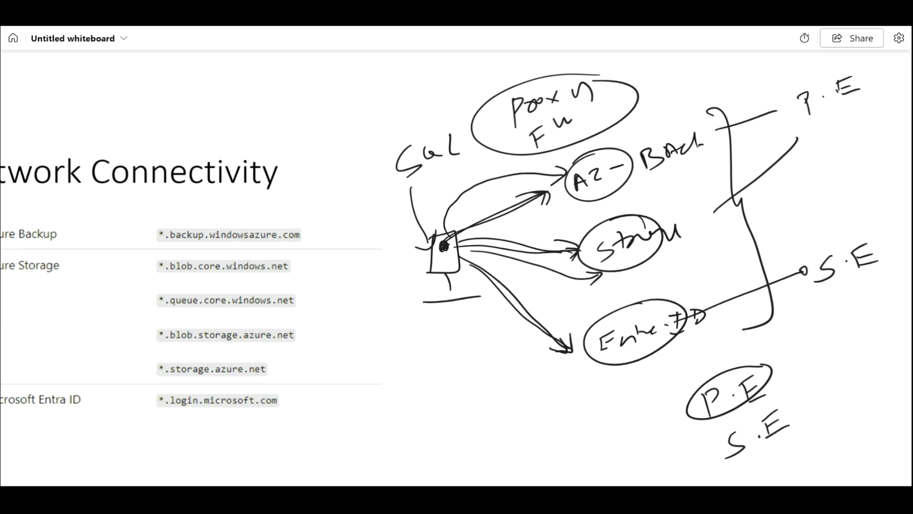
mouse_move(685, 381)
mouse_down()
mouse_move(678, 384)
mouse_move(707, 471)
mouse_up()
mouse_move(772, 350)
mouse_down()
mouse_move(834, 407)
mouse_move(816, 424)
mouse_up()
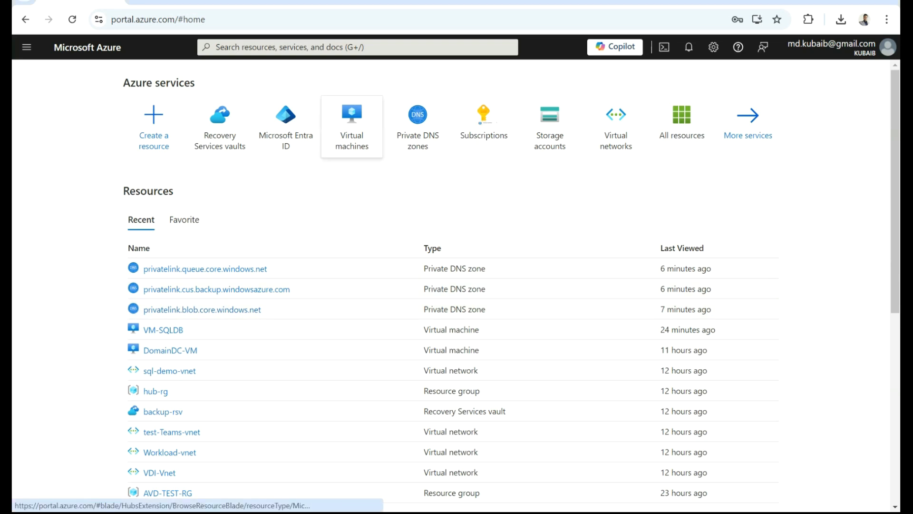
Step: In the Azure portal, open the default subnet of sql-demo-vnet, the network of virtual machine VM-SQLDB, for editing
click(352, 126)
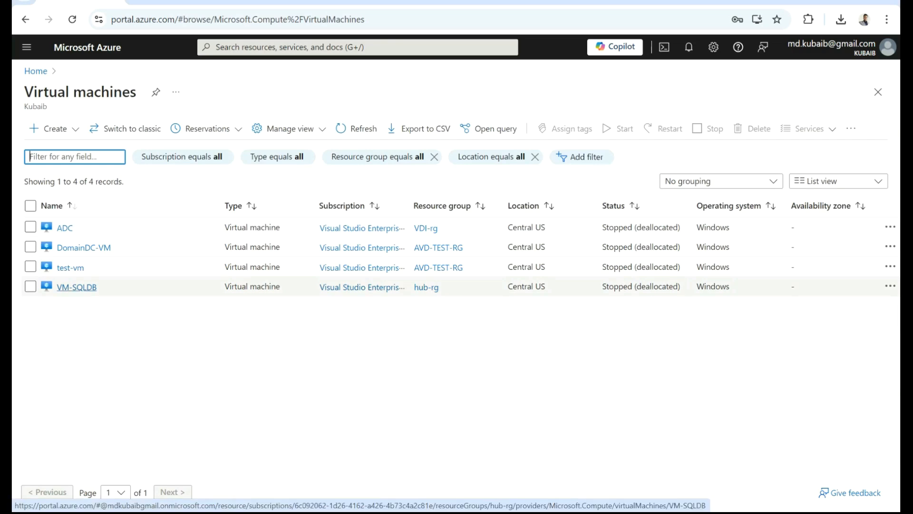
click(76, 287)
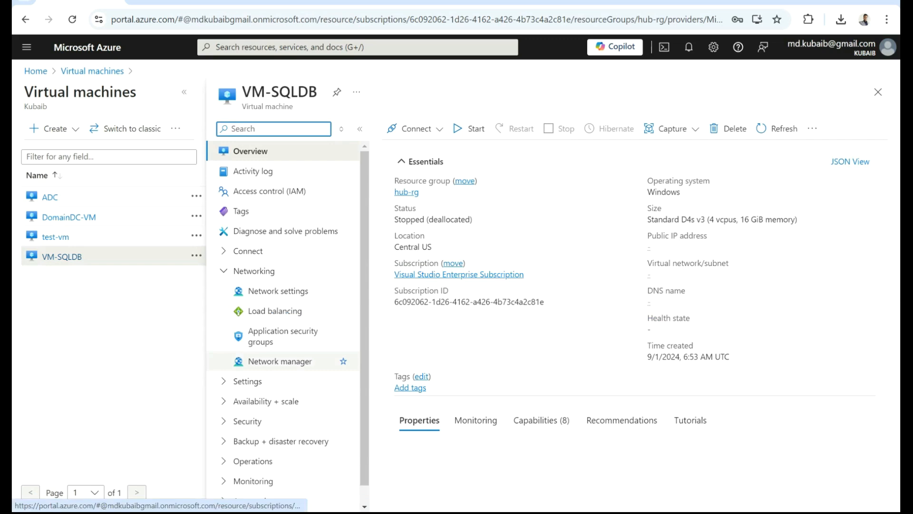
click(278, 291)
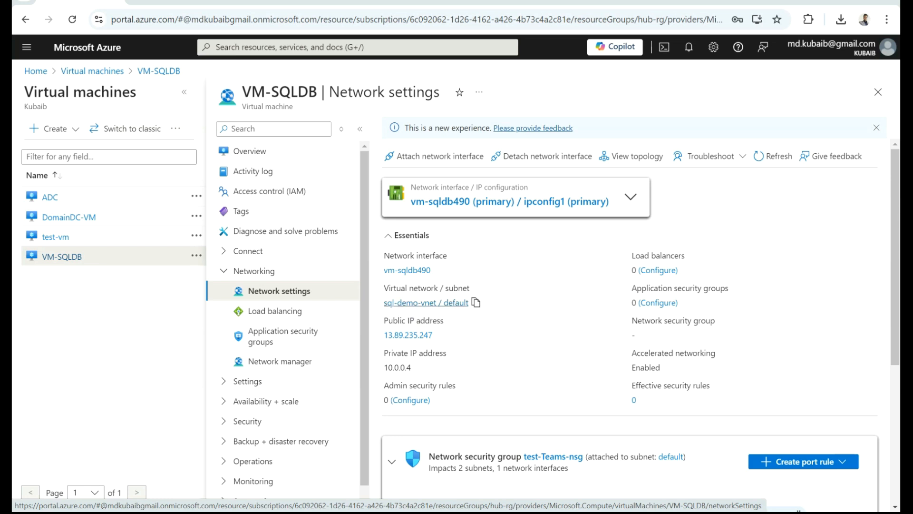
click(414, 303)
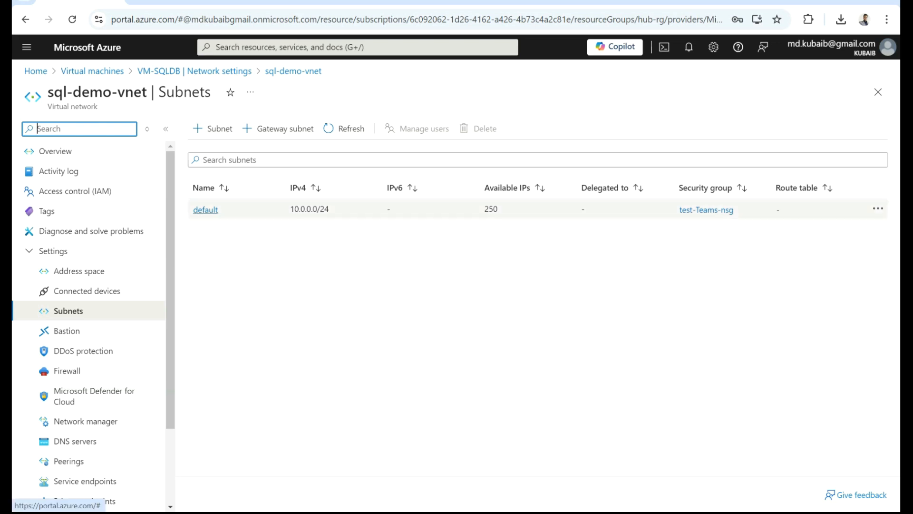
click(205, 210)
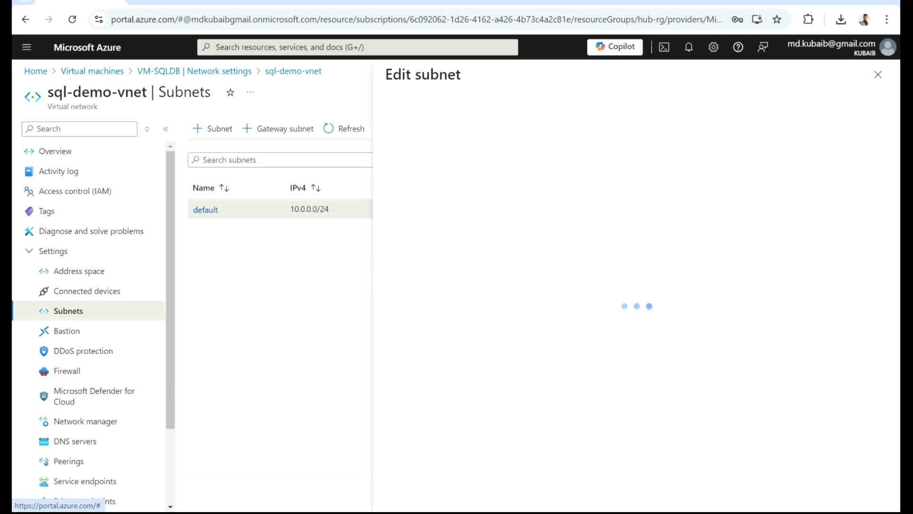
Step: Add the Microsoft.AzureActiveDirectory service endpoint to the default subnet and save it
scroll(632, 285, down, 10)
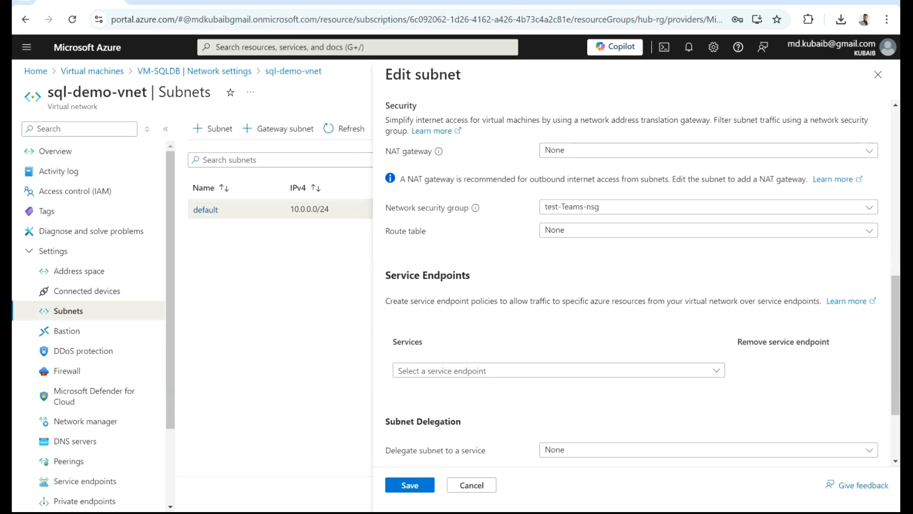
scroll(632, 286, down, 1)
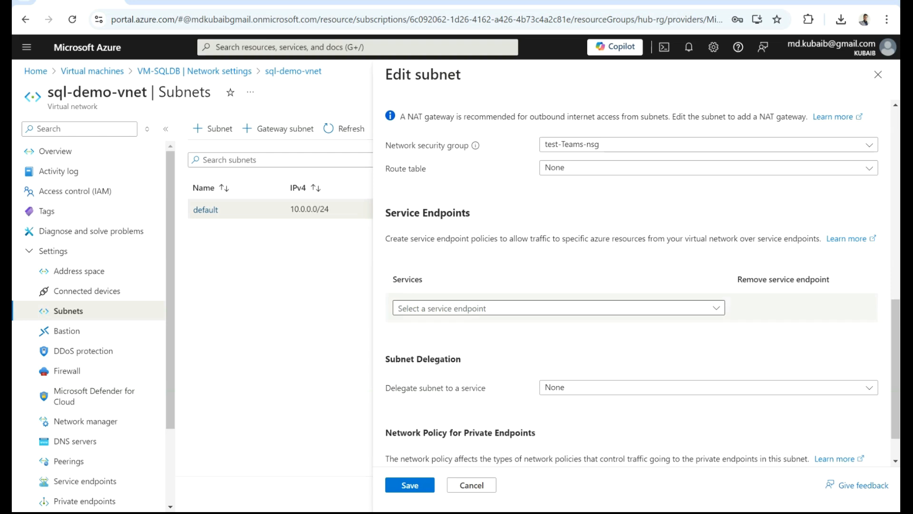
click(558, 308)
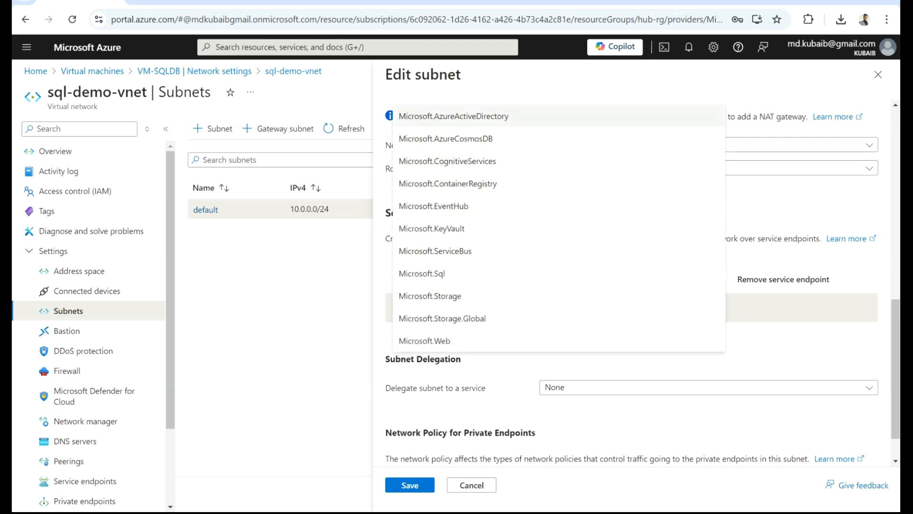
click(454, 116)
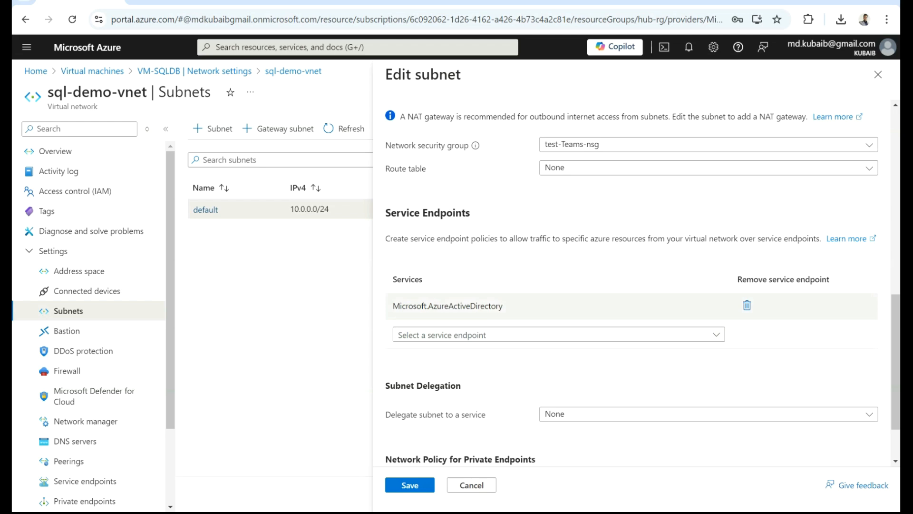
scroll(643, 283, down, 2)
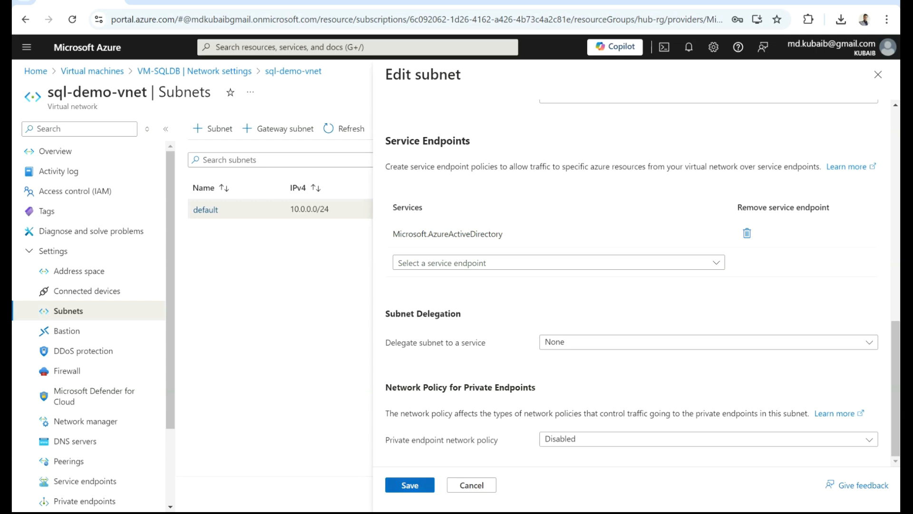
click(410, 485)
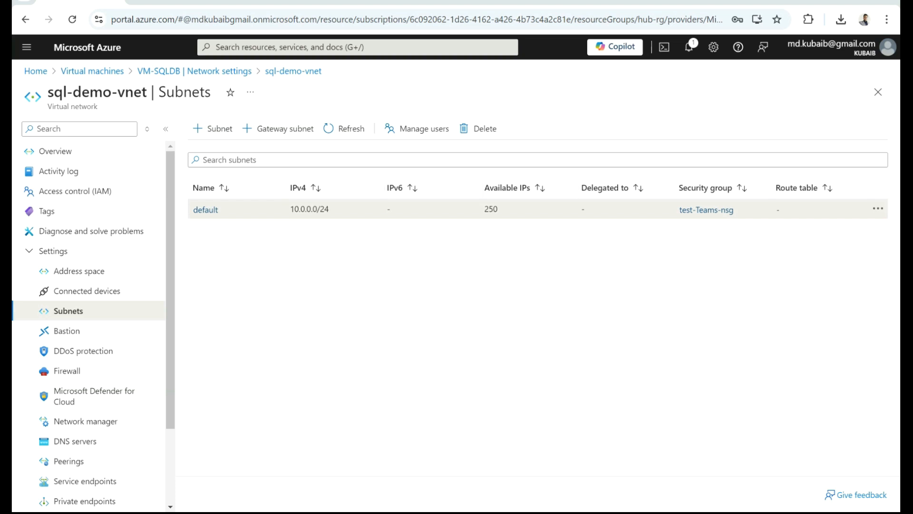
Step: Start creating a new Recovery Services vault
click(343, 47)
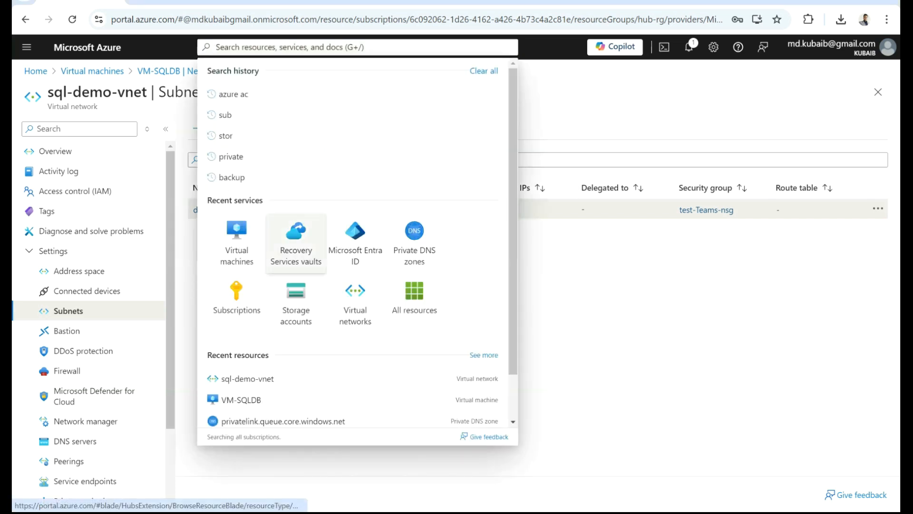
click(296, 245)
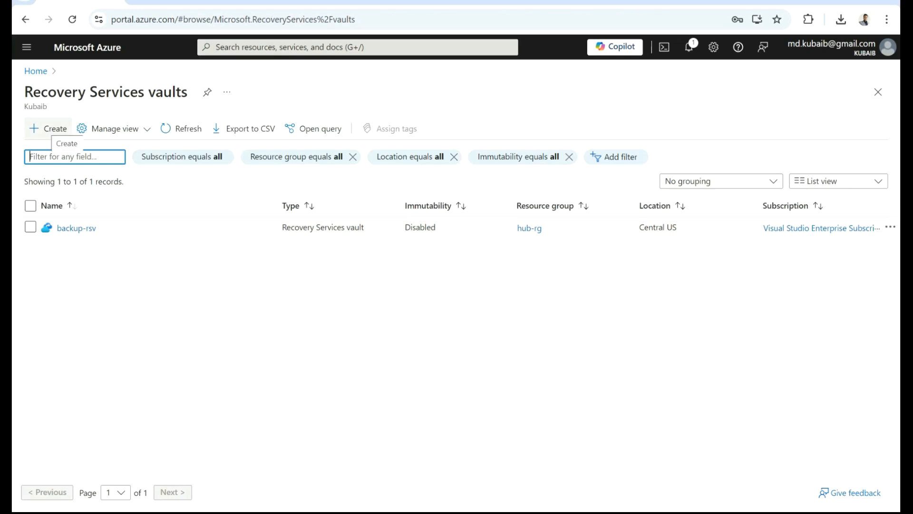
click(49, 129)
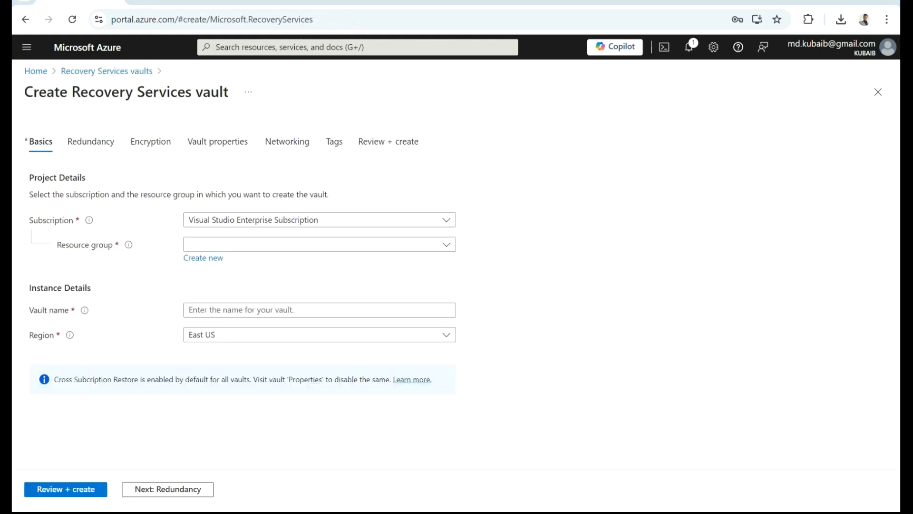
Step: Set the new vault's resource group to hub-rg and its name to db-backup-rsv, and proceed to the redundancy settings
click(319, 244)
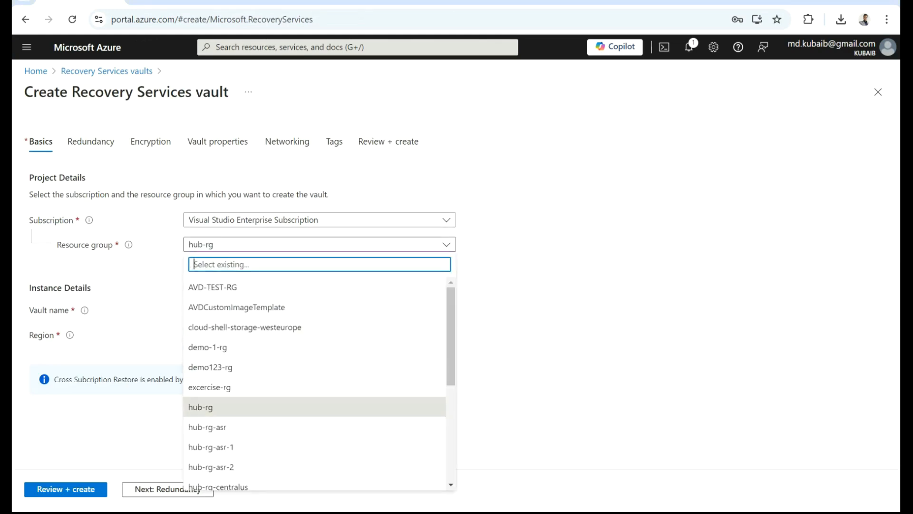
click(228, 407)
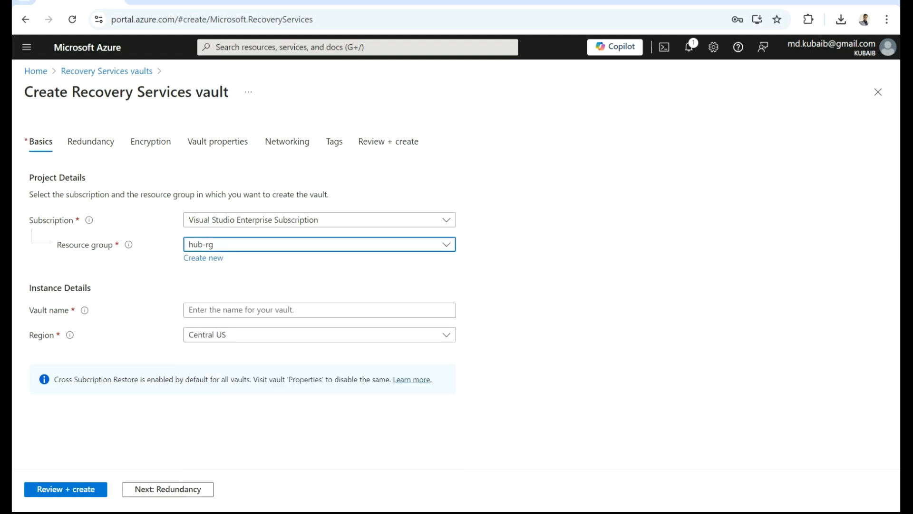
click(320, 310)
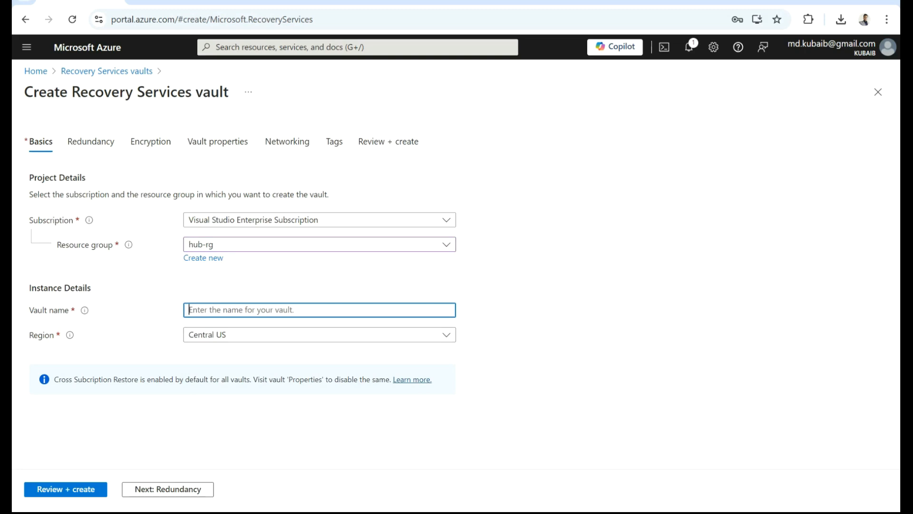
text(db-)
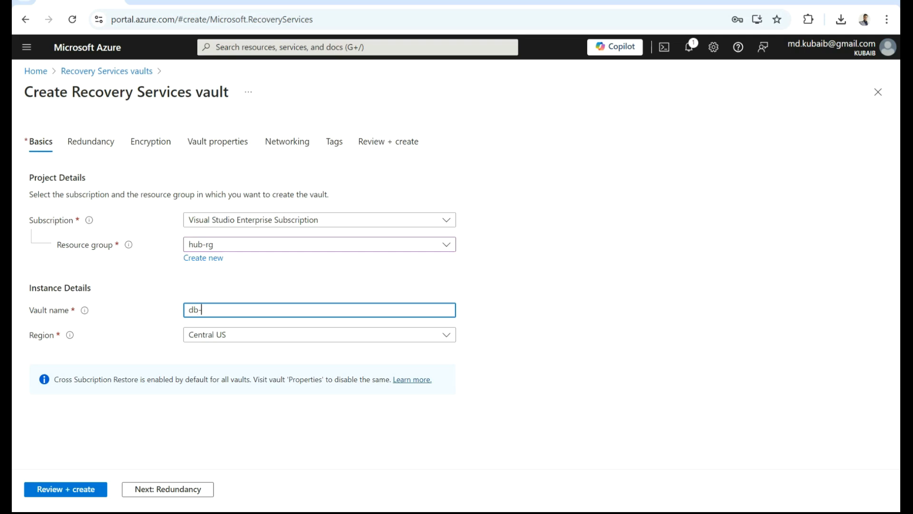
text(backup-rsv)
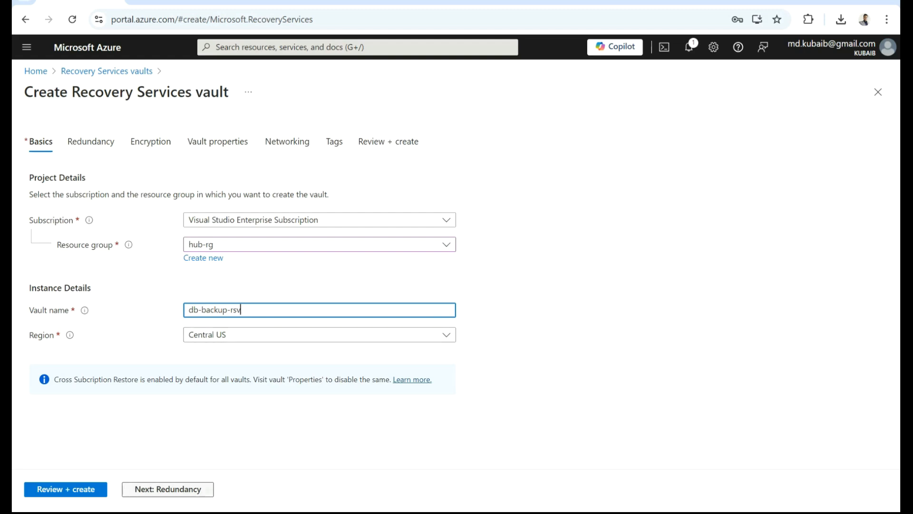
click(168, 489)
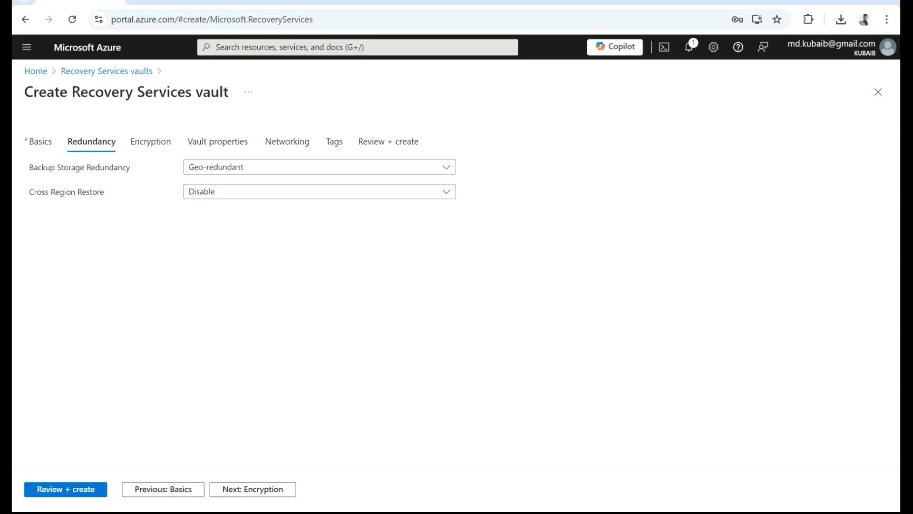
Step: Set the vault's backup storage redundancy to Locally-redundant and proceed to the encryption settings
click(320, 167)
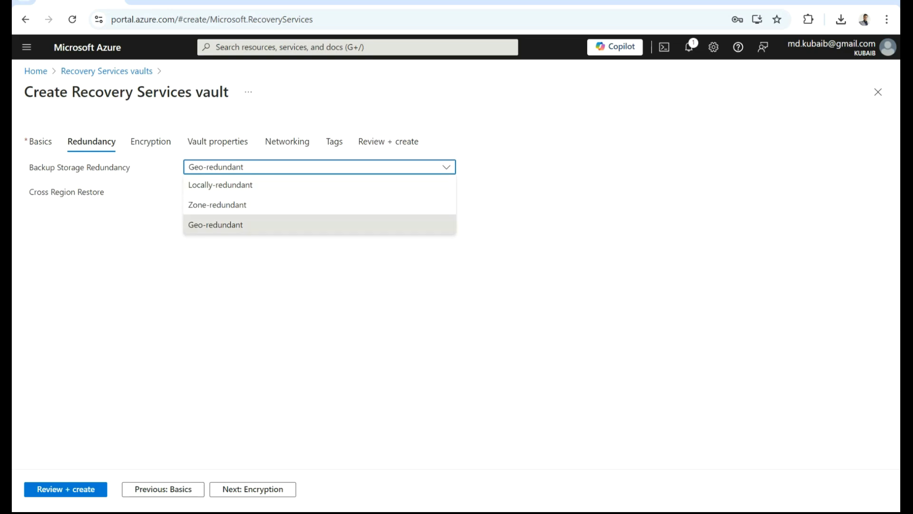
click(220, 185)
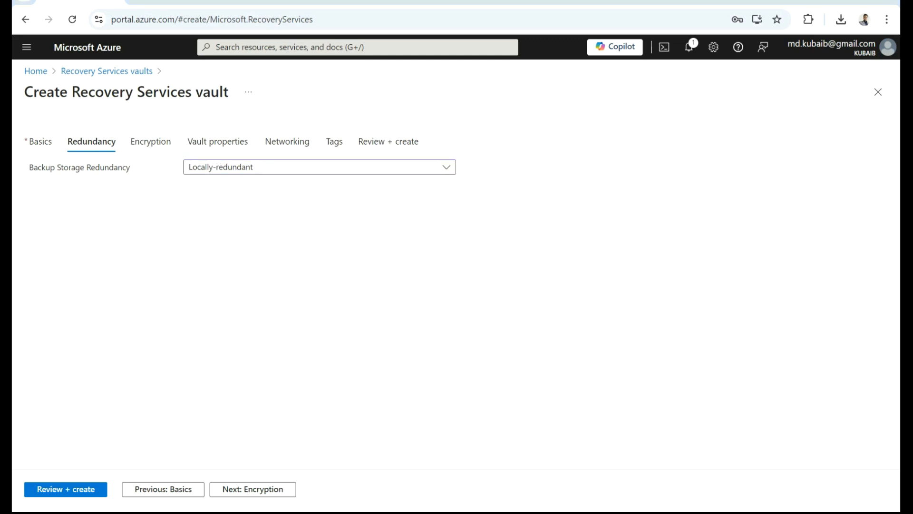
click(257, 490)
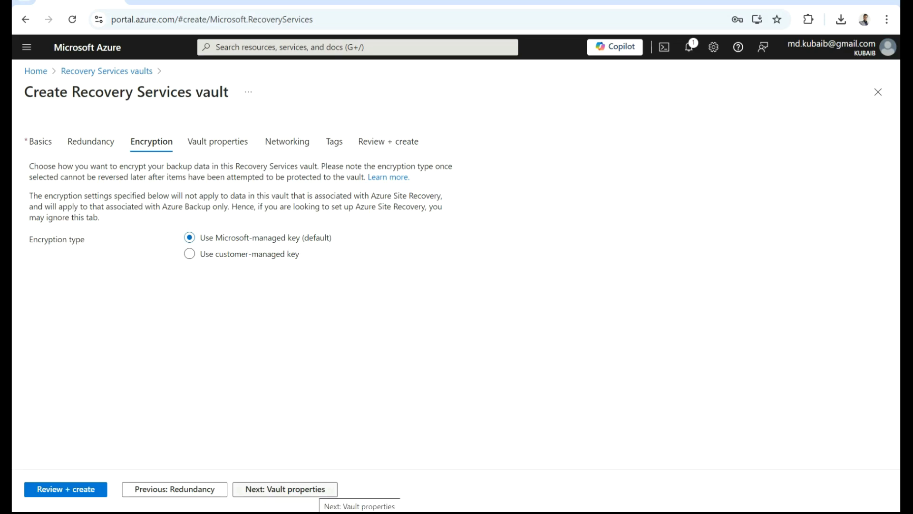
Step: Create the vault with the Microsoft-managed key, immutability off, public access from all networks and no tags
click(285, 489)
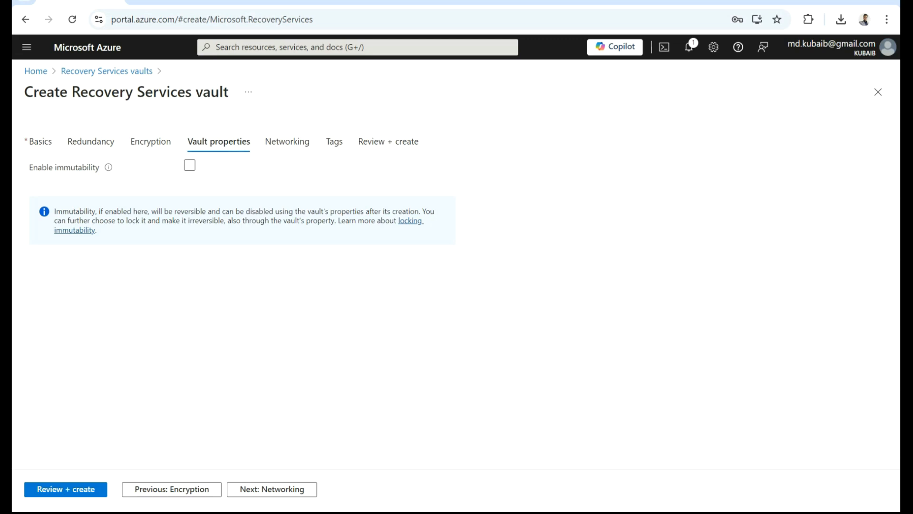
click(272, 489)
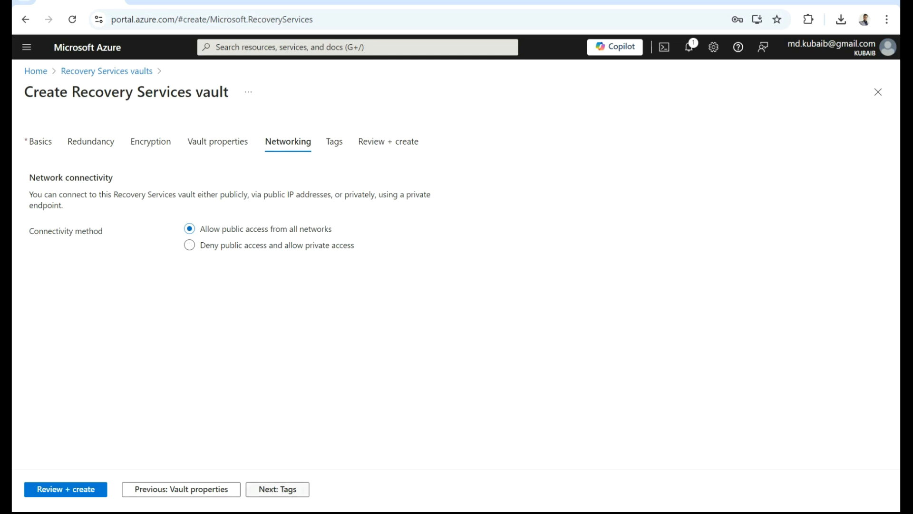
click(278, 489)
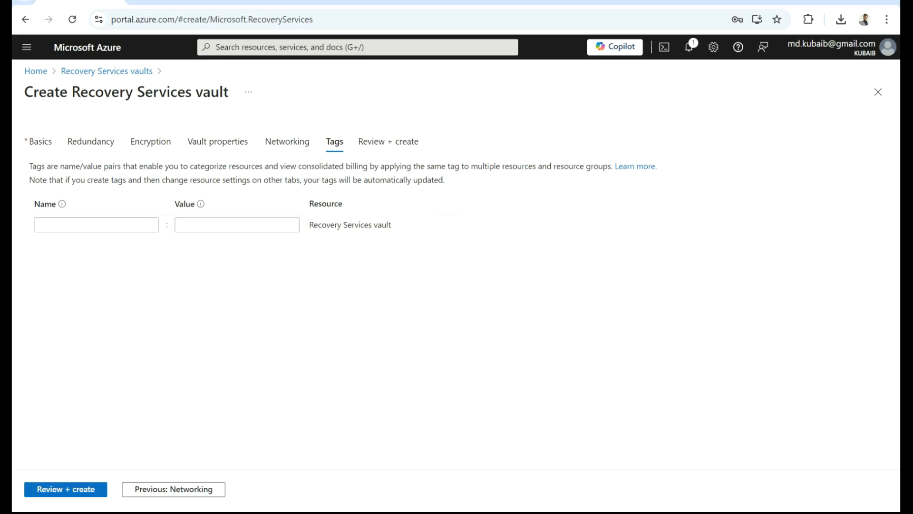
click(65, 489)
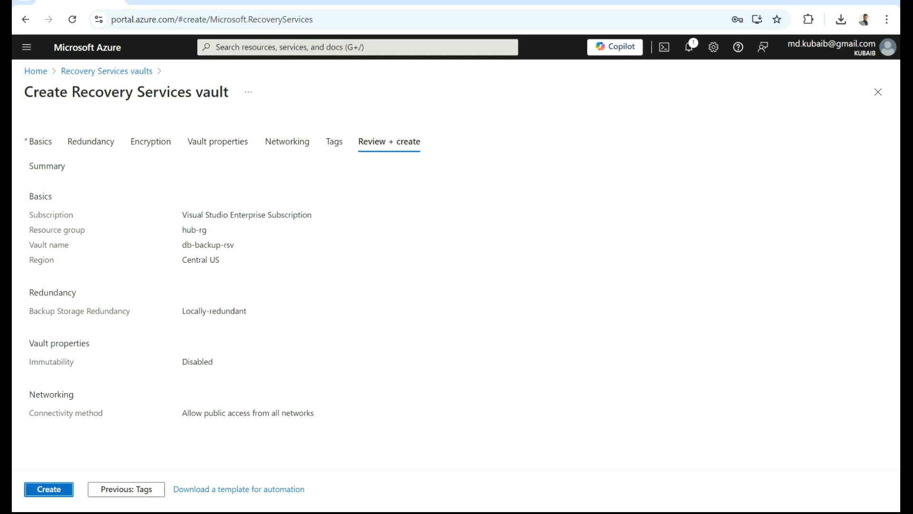
click(49, 489)
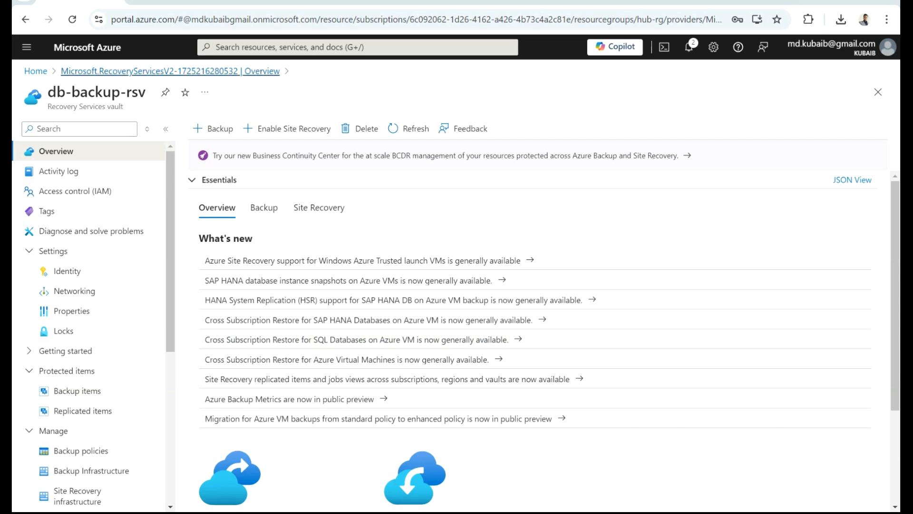
Step: Start a private endpoint for db-backup-rsv from the vault's private access settings and name it rsvdb-pe
click(90, 291)
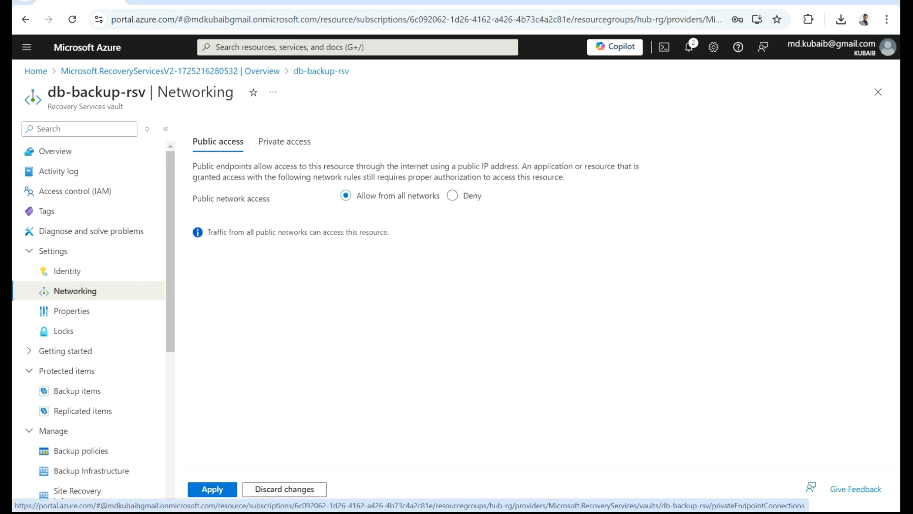
click(286, 142)
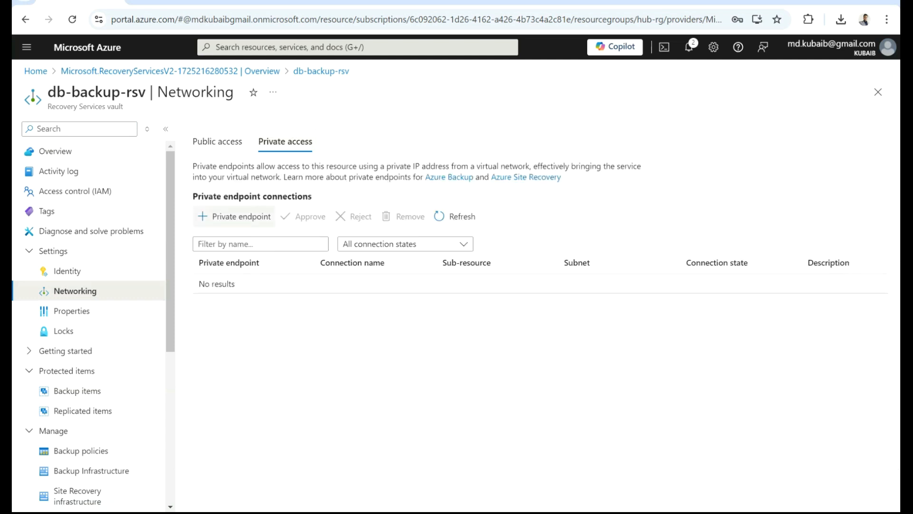
click(234, 216)
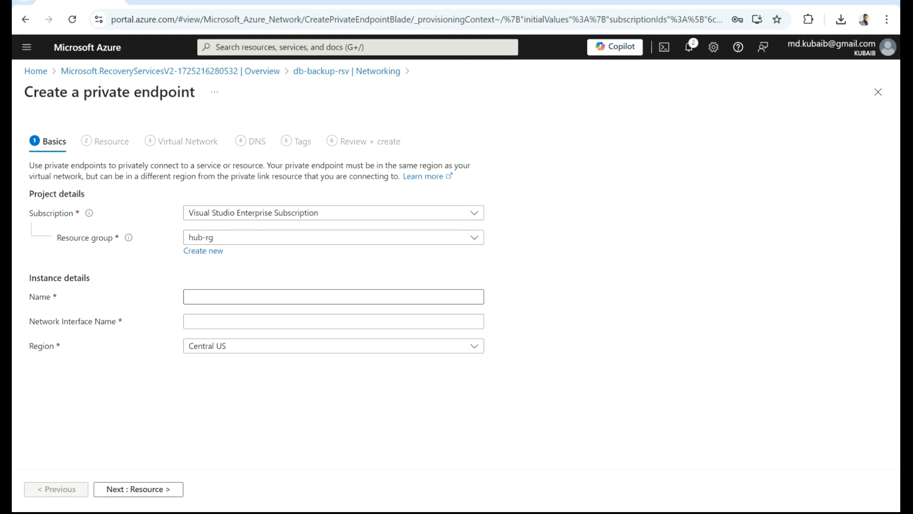
click(333, 297)
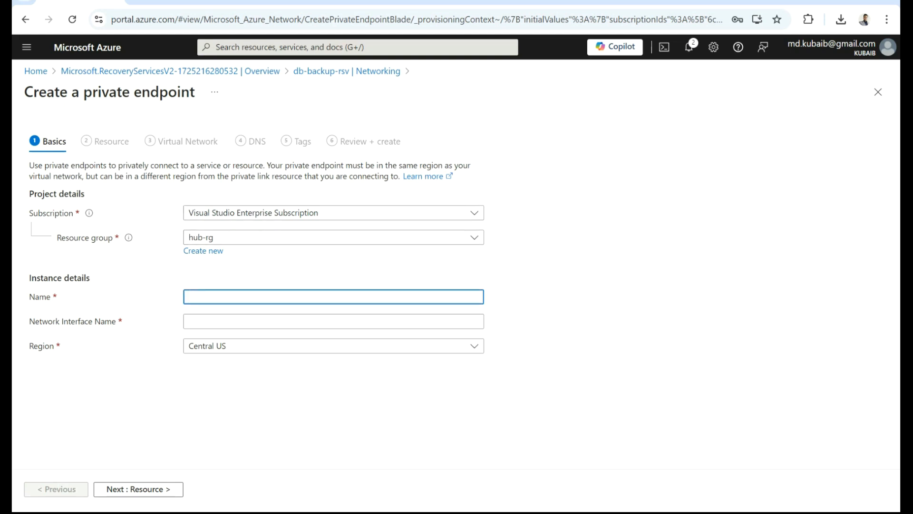
text(rsvdb-pe)
click(138, 489)
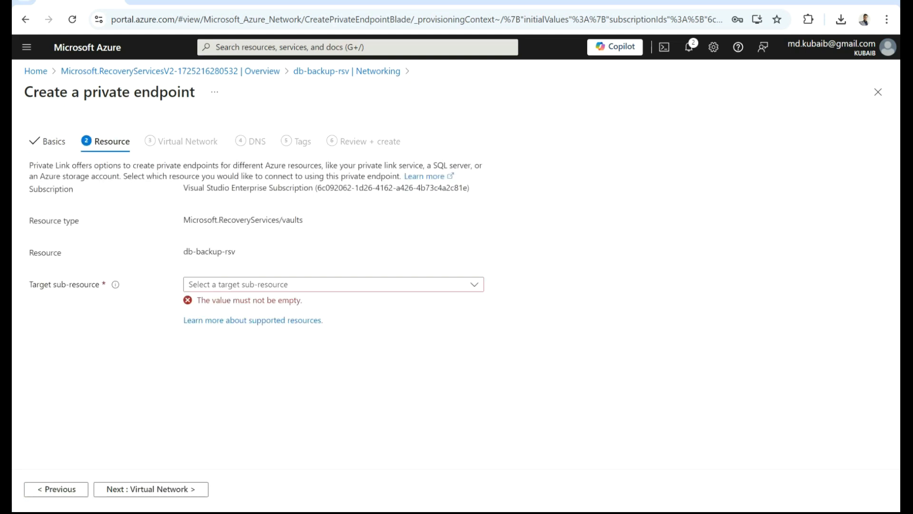
Step: Set the private endpoint's target sub-resource to AzureBackup and proceed to its virtual network settings
click(334, 285)
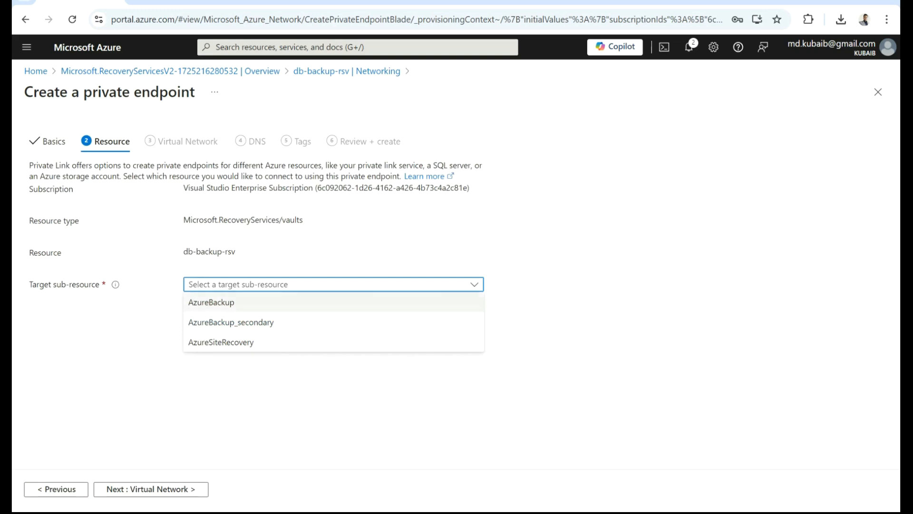
click(211, 302)
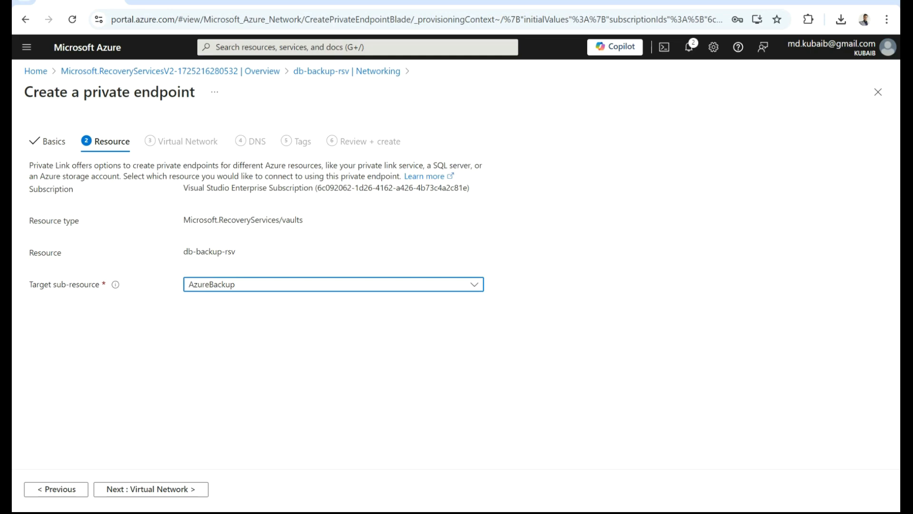
click(333, 284)
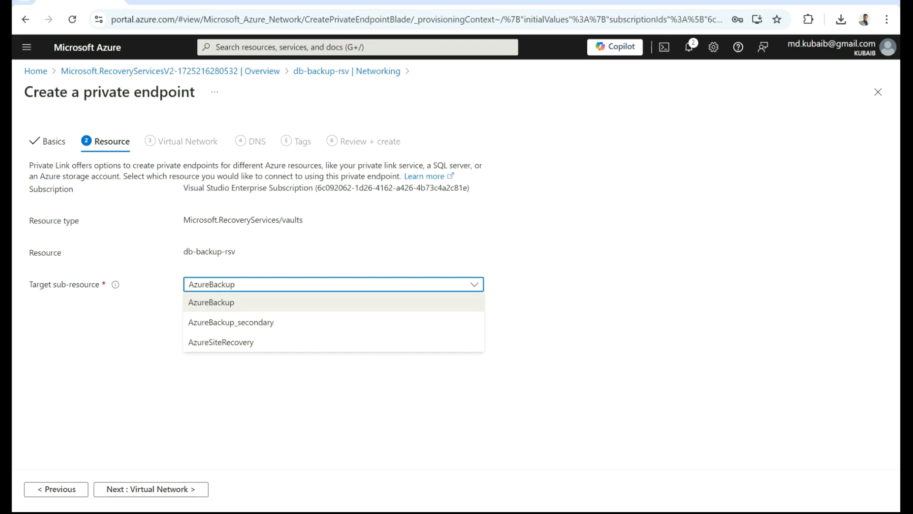
click(211, 303)
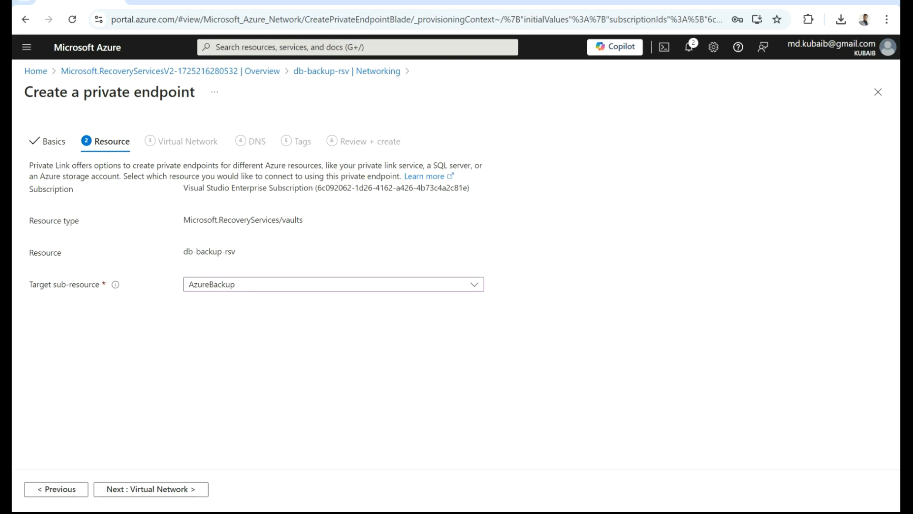
click(151, 489)
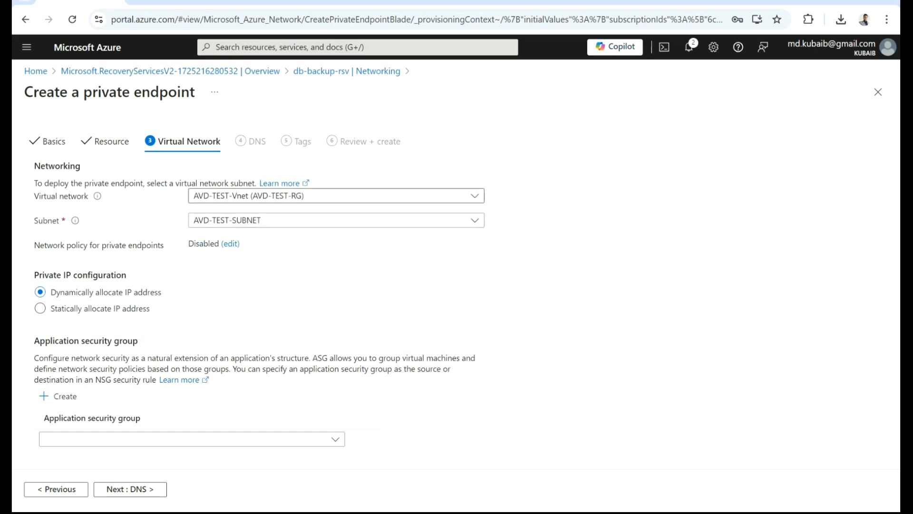
Step: Place the private endpoint in the default subnet of sql-demo-vnet, keeping dynamic IP address allocation
click(336, 195)
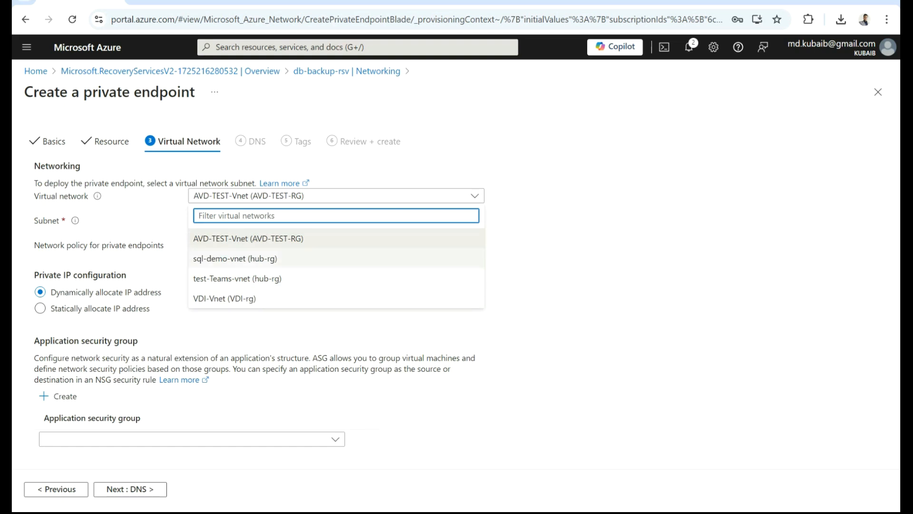
click(235, 258)
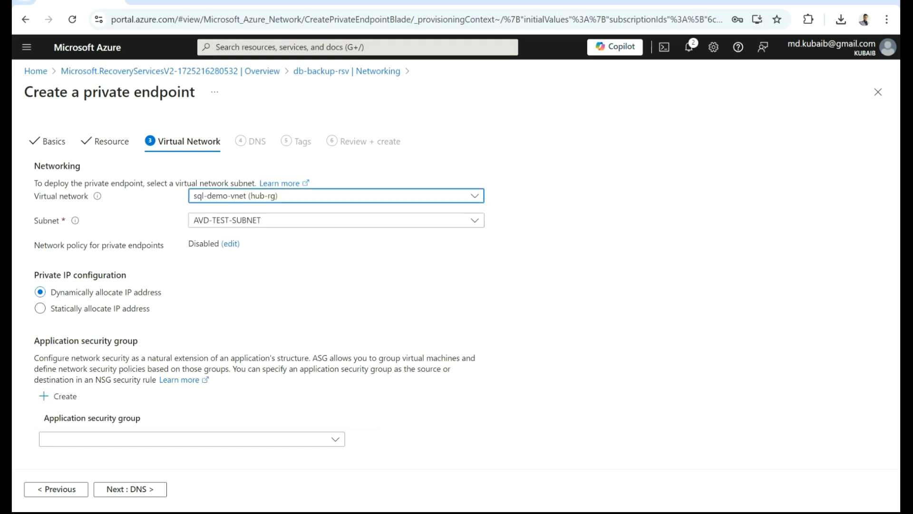
click(336, 220)
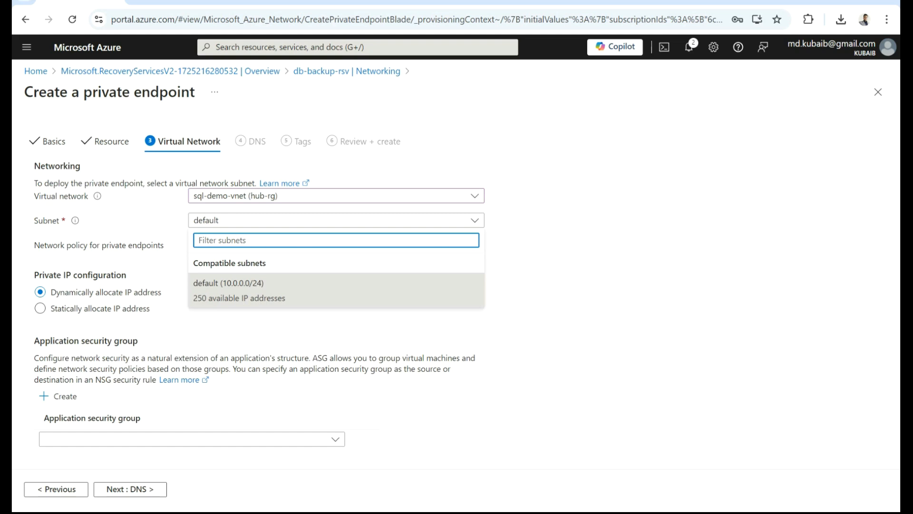
click(285, 291)
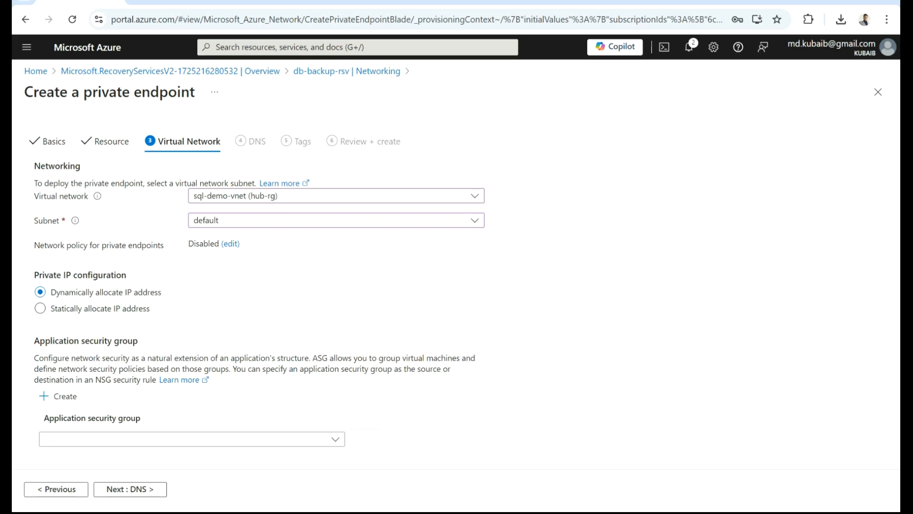
drag(127, 275, 34, 275)
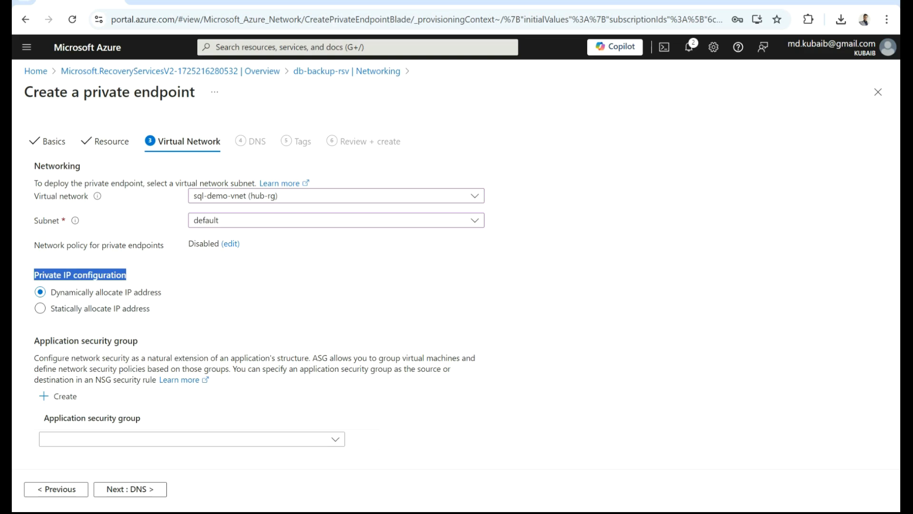
click(200, 295)
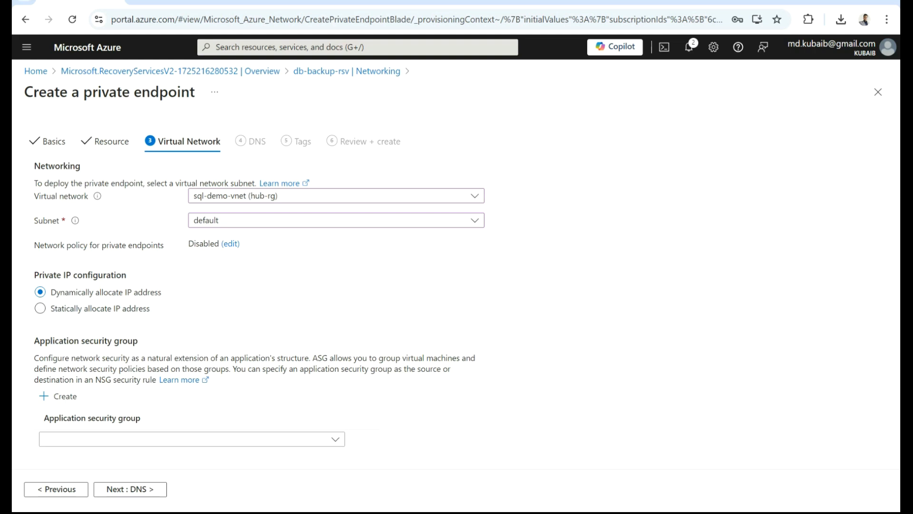
click(138, 490)
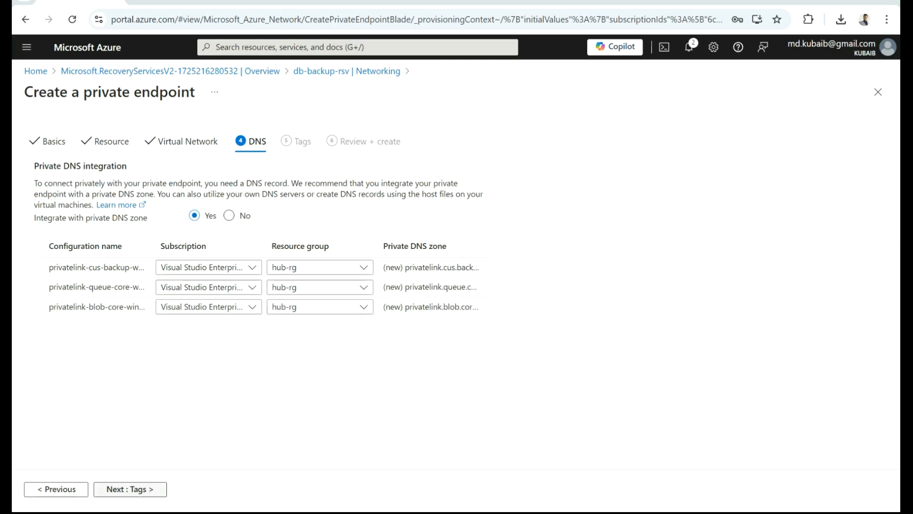
Step: Create the private endpoint with private DNS zone integration in hub-rg and no tags, and open the deployed resource
click(151, 490)
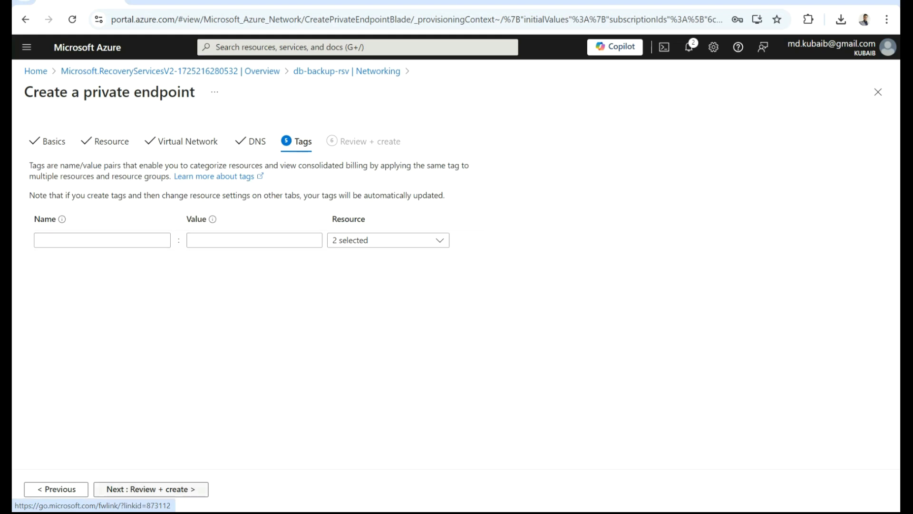
click(151, 489)
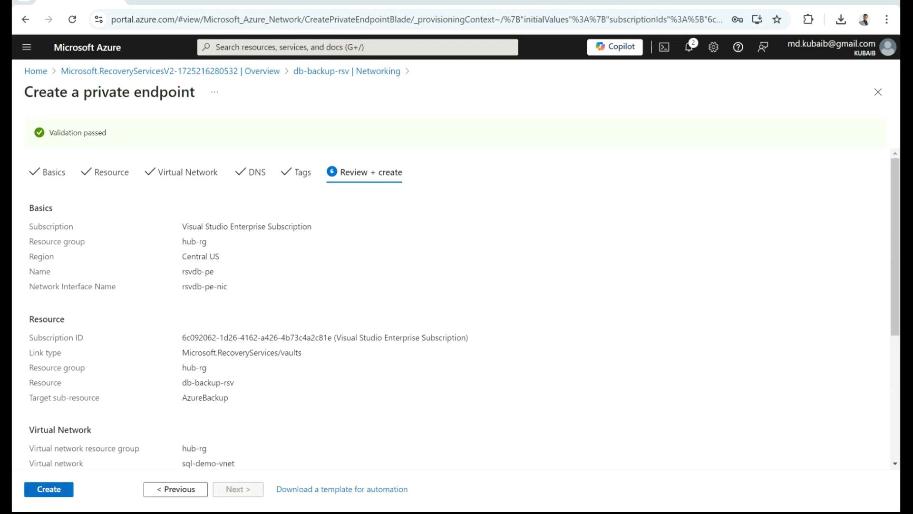
click(49, 489)
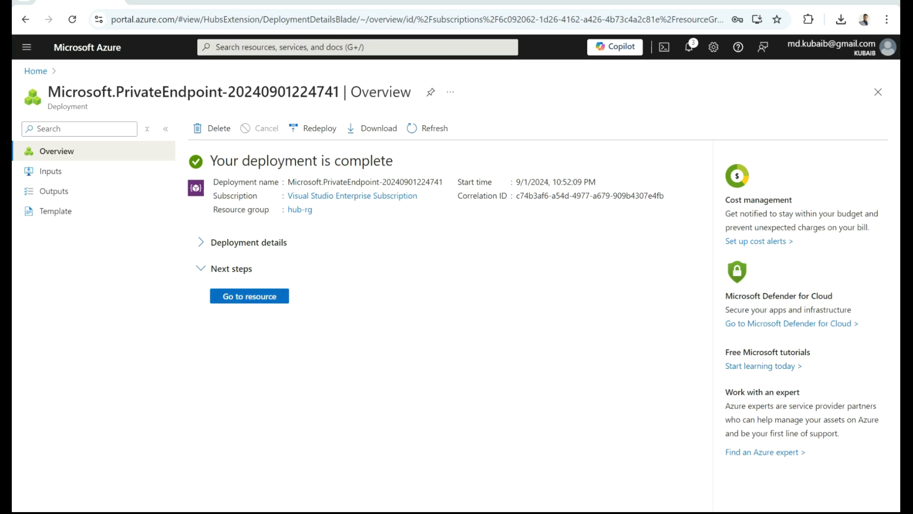
click(249, 296)
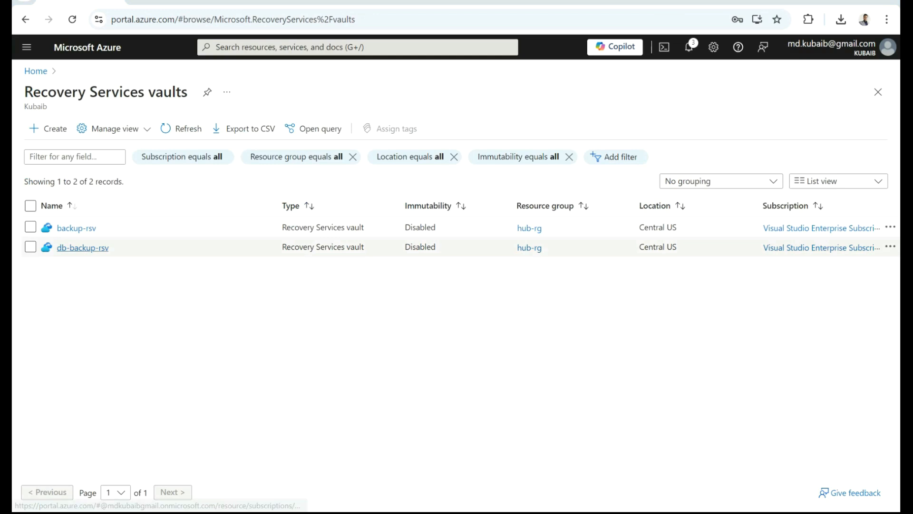
Step: Deny public network access to the db-backup-rsv vault in its networking settings, checking its private endpoint connections before applying the change
click(83, 247)
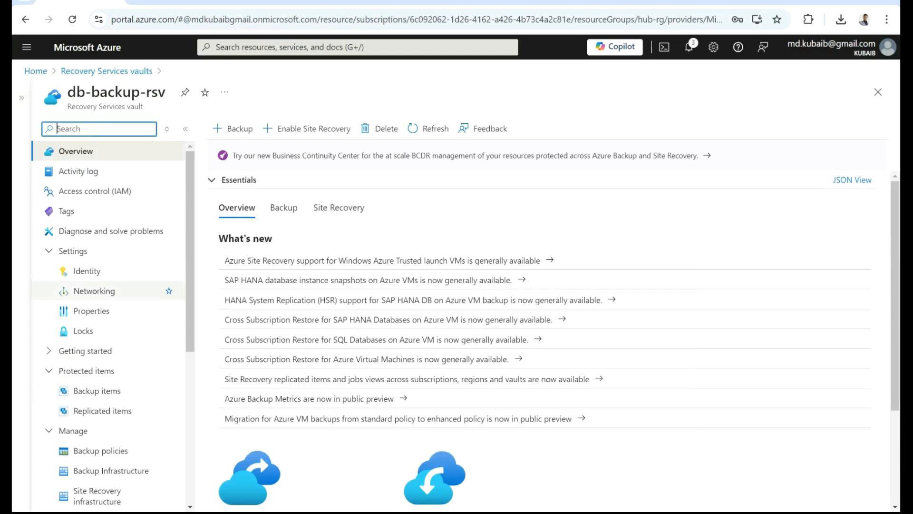
click(94, 290)
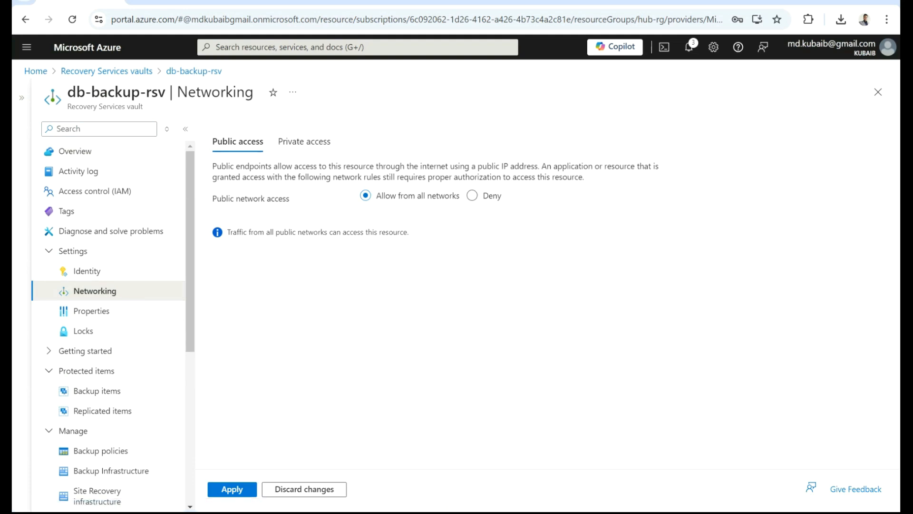
click(472, 195)
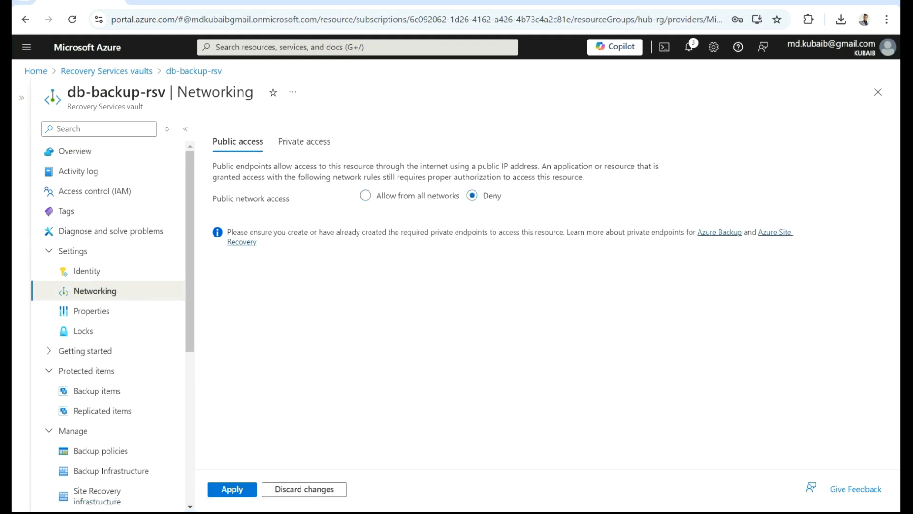
click(305, 141)
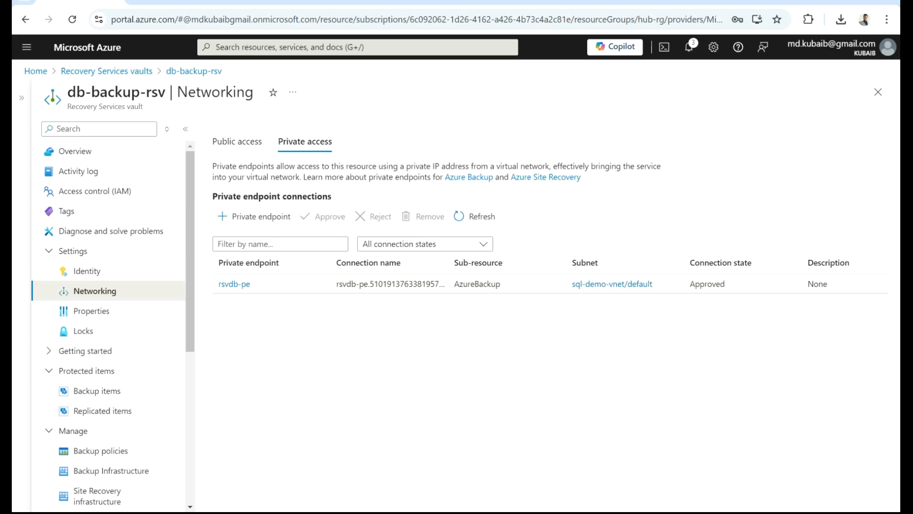
click(237, 142)
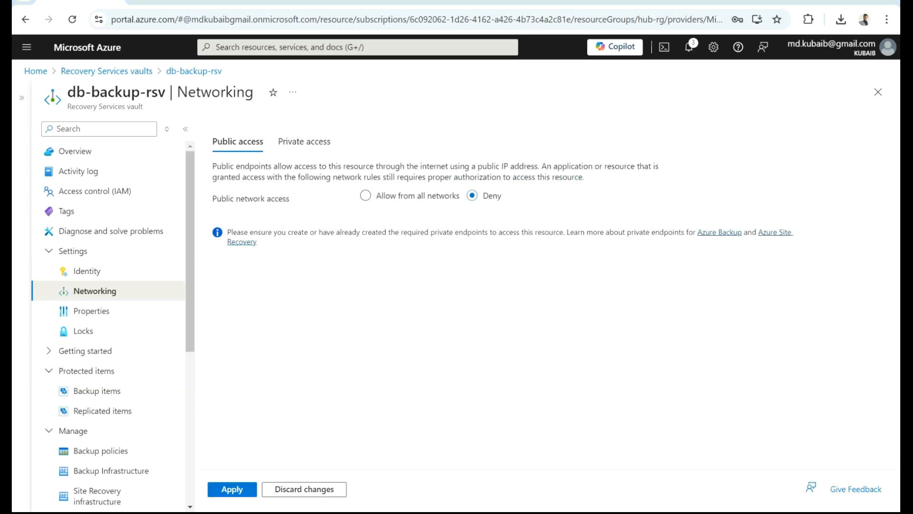
click(232, 490)
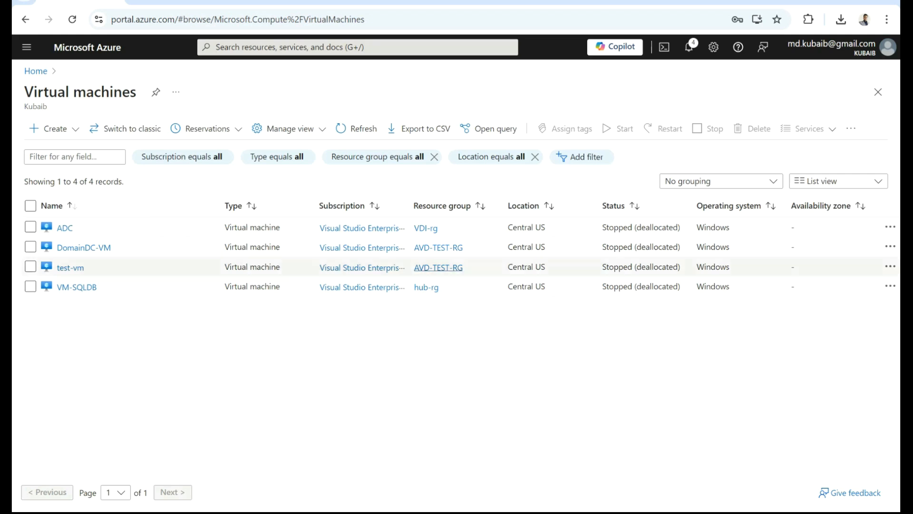
Step: Review the DNS configuration of the rsvdb-pe private endpoint attached to the db-backup-rsv vault, including its FQDNs and private DNS zones
click(358, 47)
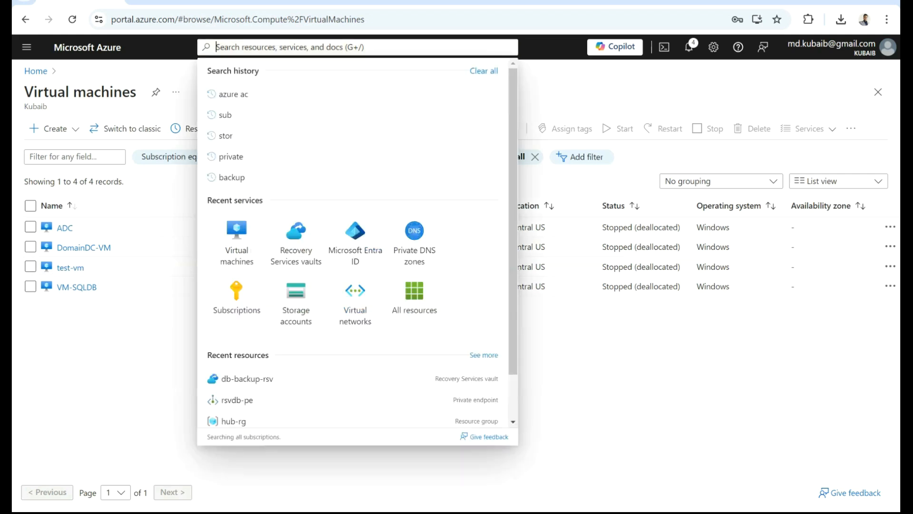
click(296, 243)
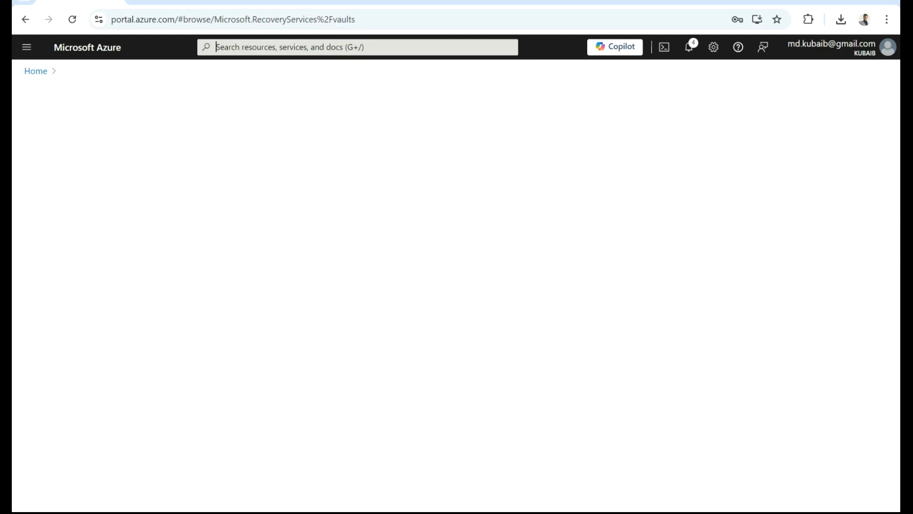
click(82, 248)
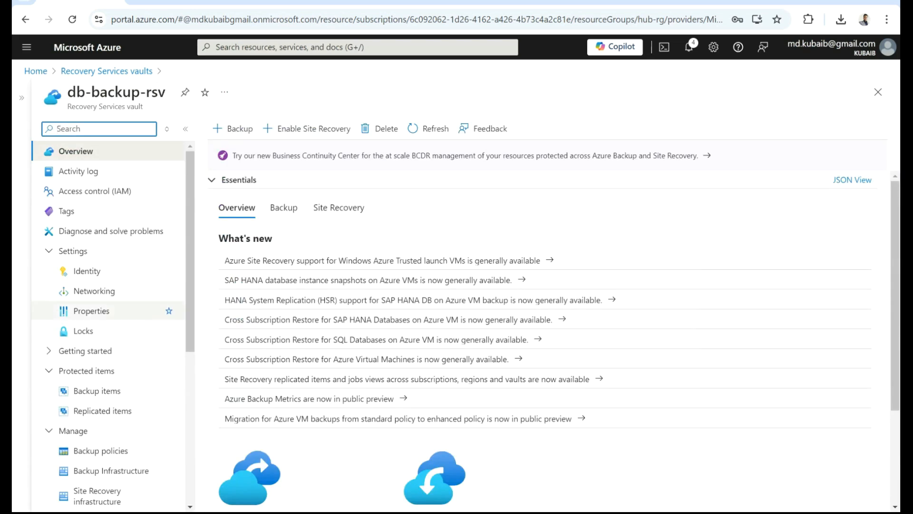
click(94, 290)
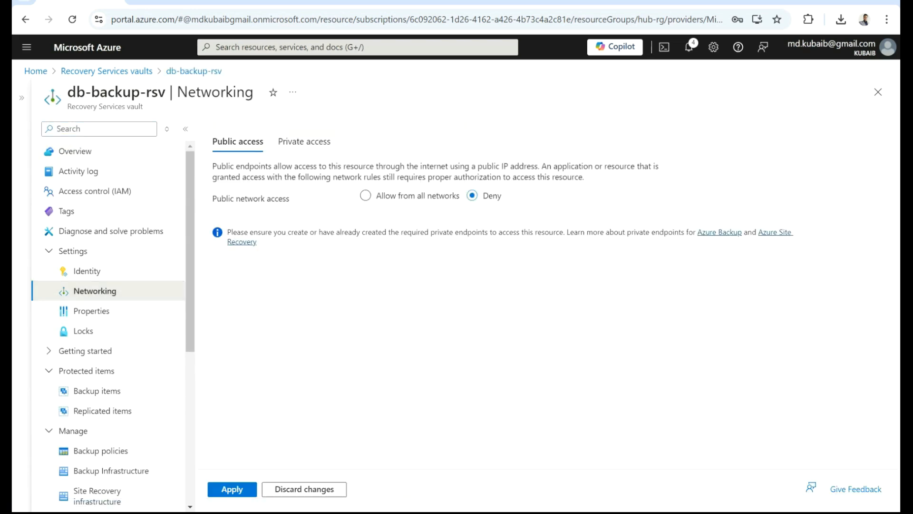
click(305, 141)
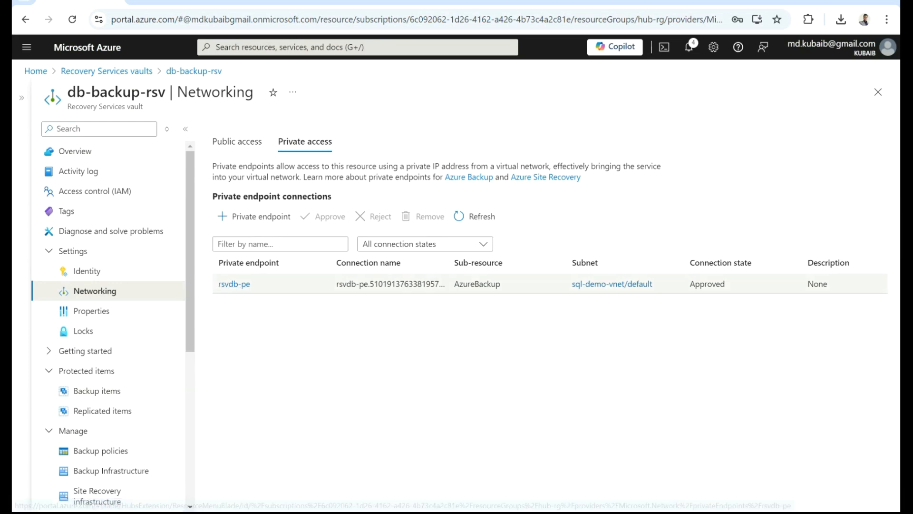
click(234, 284)
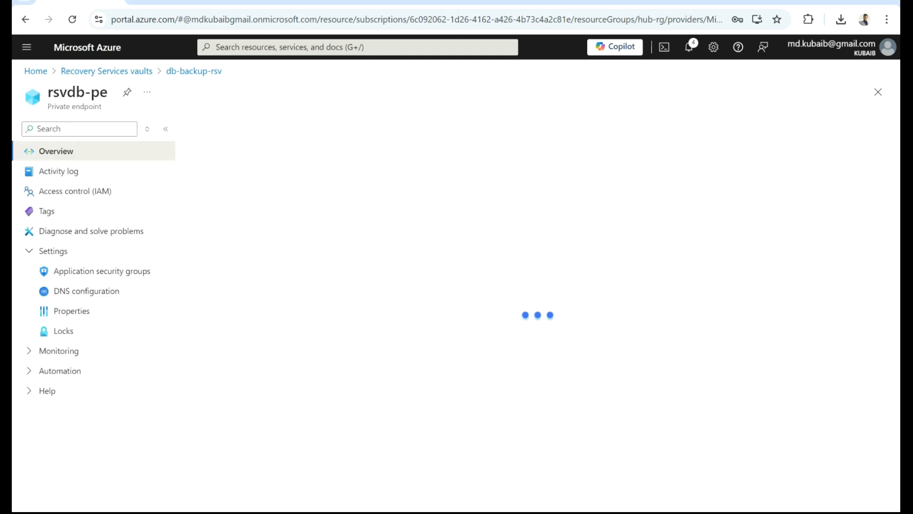
click(86, 292)
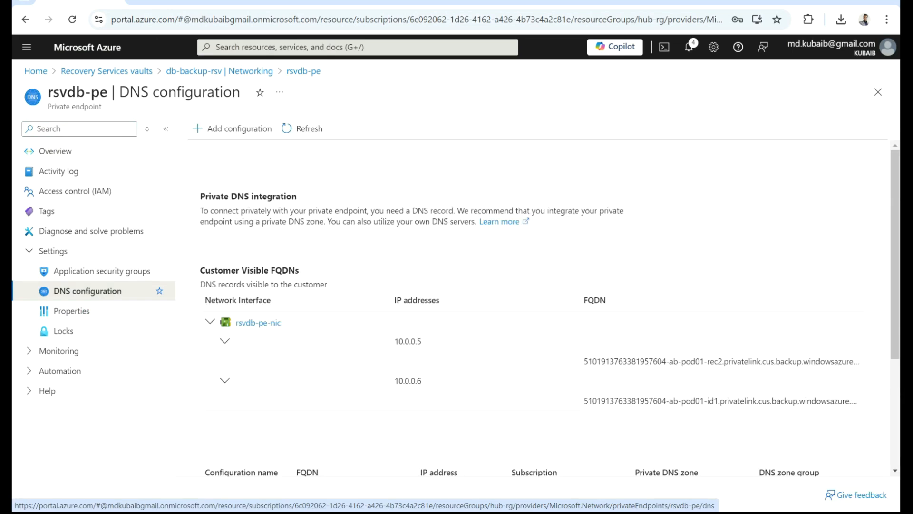
scroll(532, 278, down, 1)
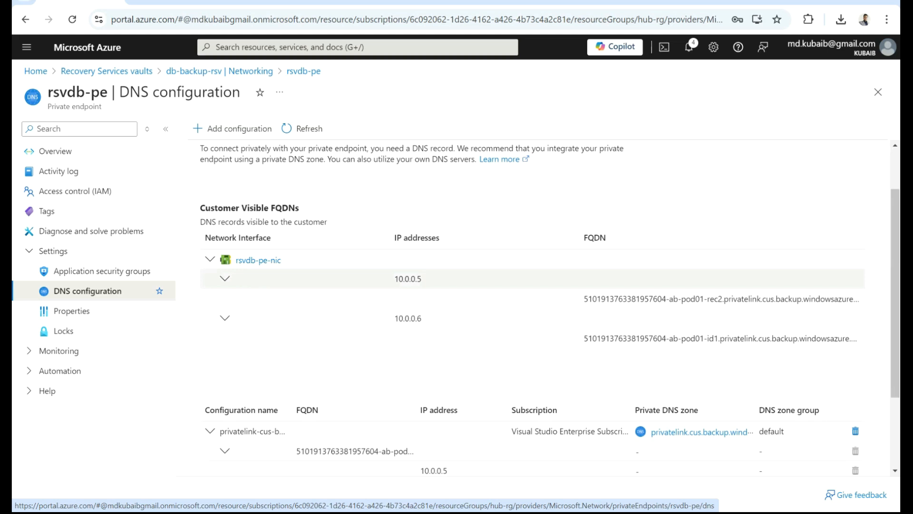
scroll(533, 318, down, 2)
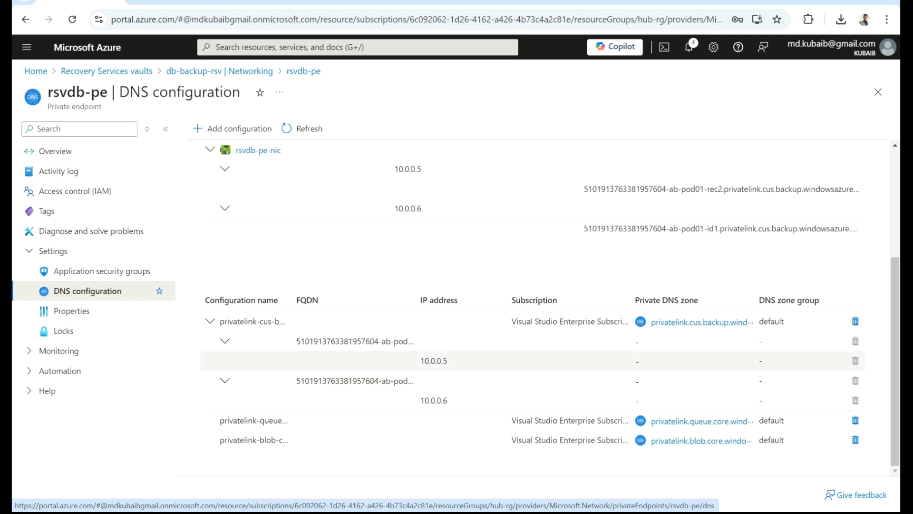
Step: Examine the recordsets of the private DNS zone privatelink.cus.backup.windowsazure.com
click(358, 47)
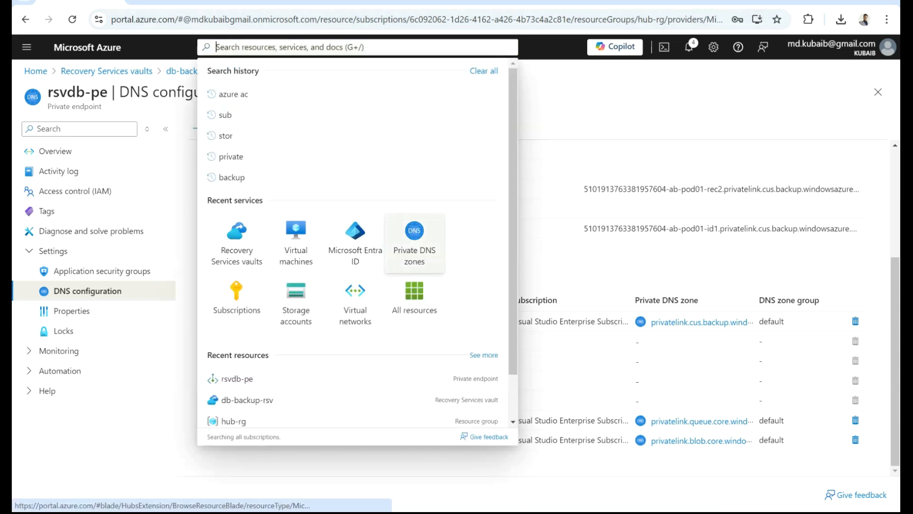
click(414, 242)
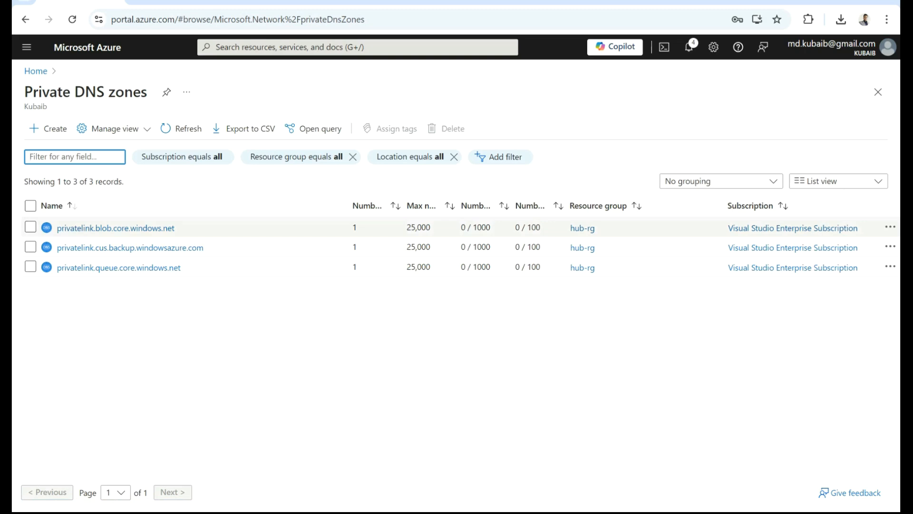
click(130, 248)
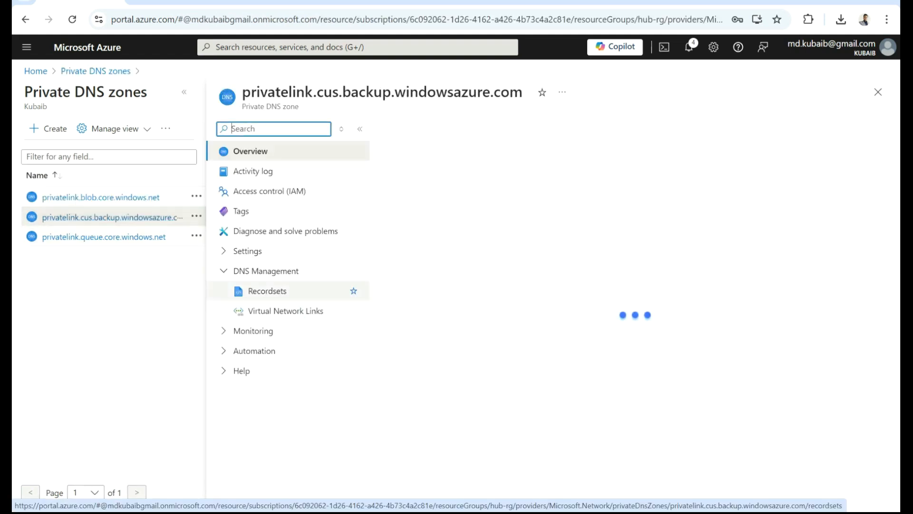
click(268, 291)
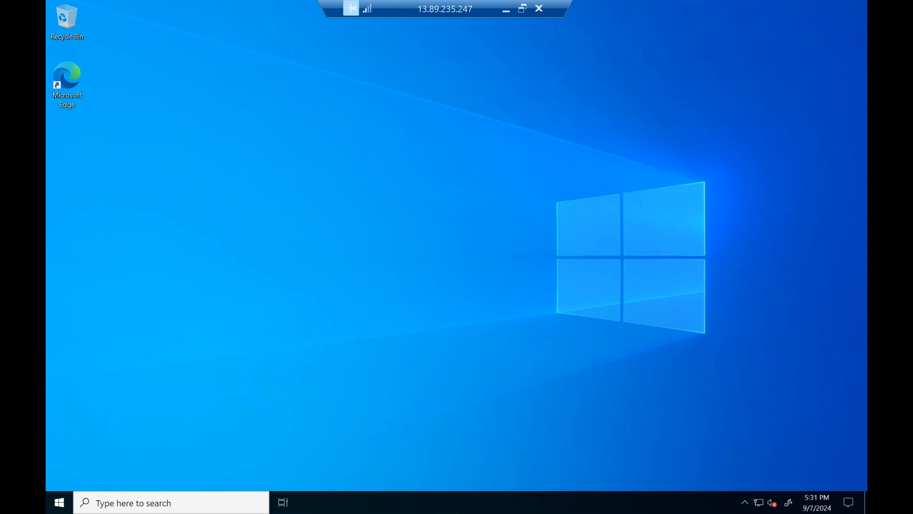
Step: On the SQL virtual machine, launch SQL Server Management Studio and connect to the VM-SQLDB database engine with Windows Authentication
key(super)
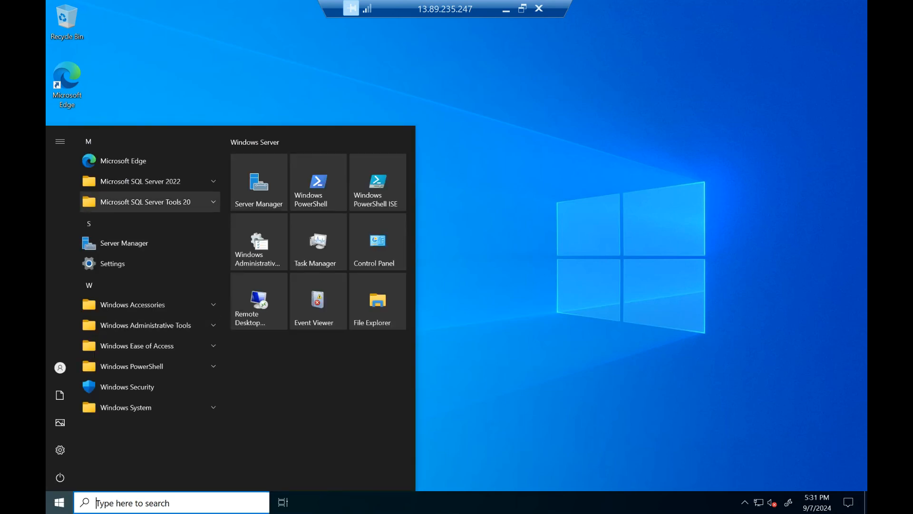
click(185, 201)
click(142, 263)
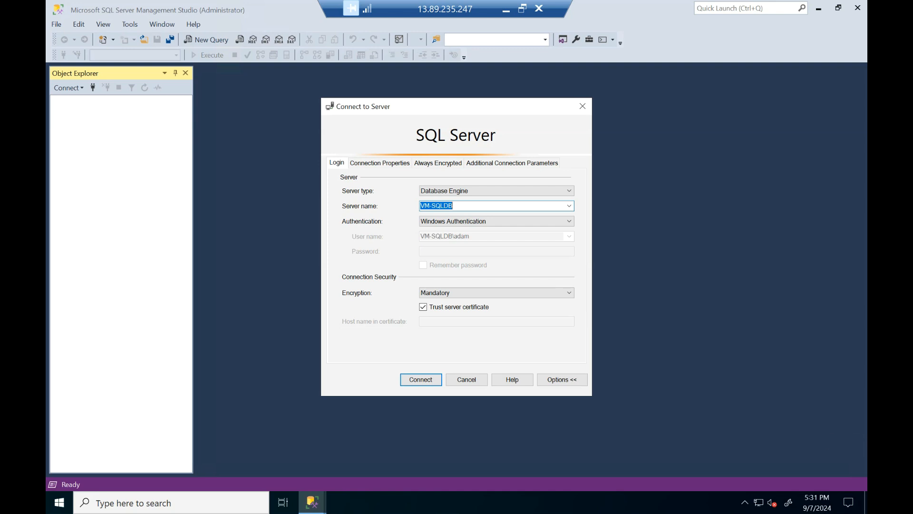
key(Return)
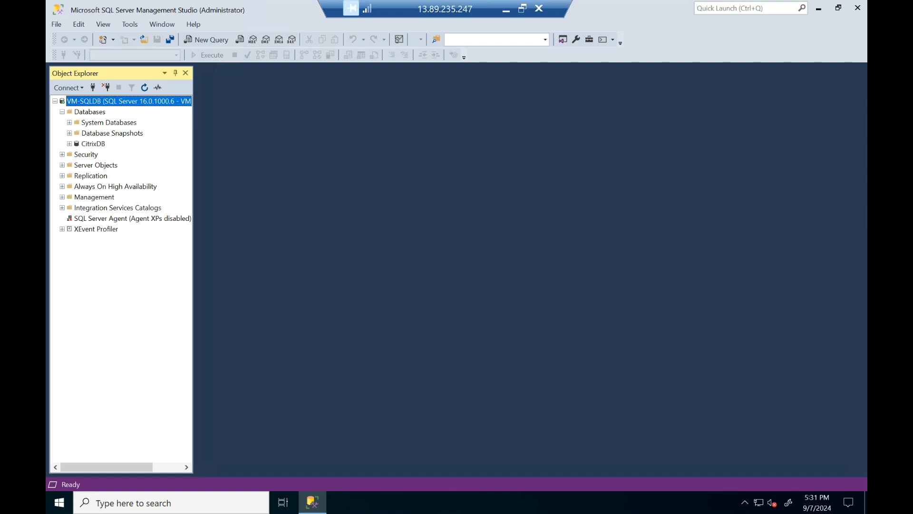
Step: Check the last database backup entry in the properties of the CitrixDB database
click(94, 144)
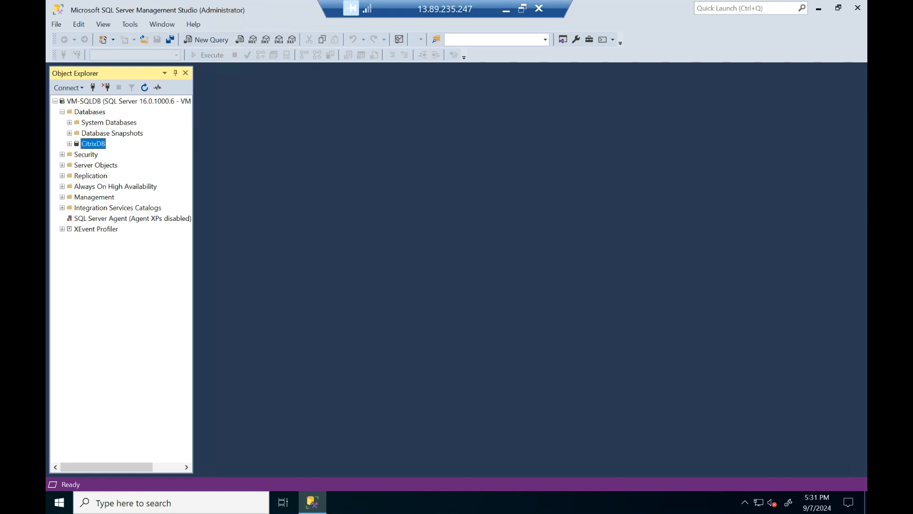
right_click(94, 143)
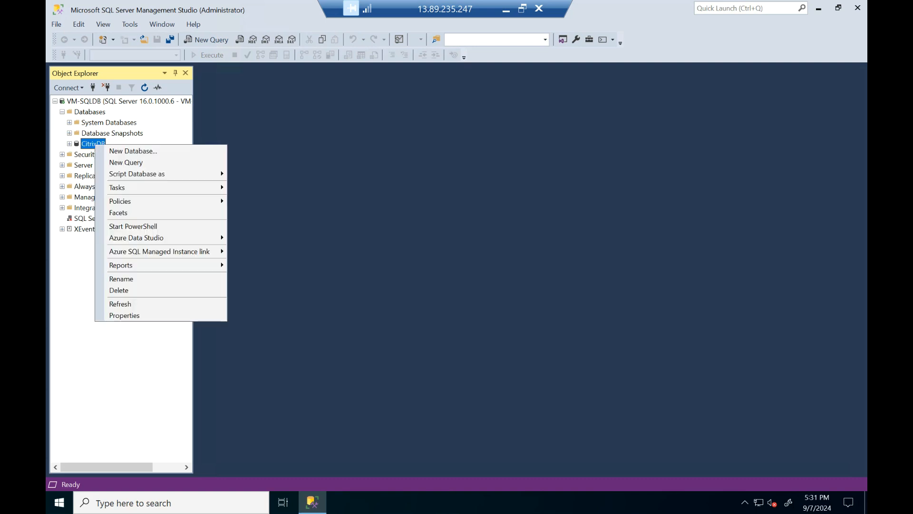
click(125, 316)
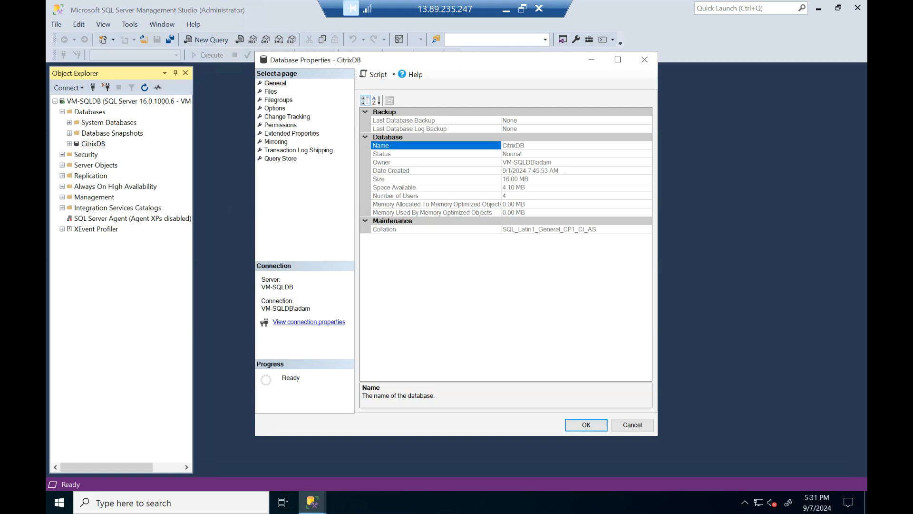
click(413, 120)
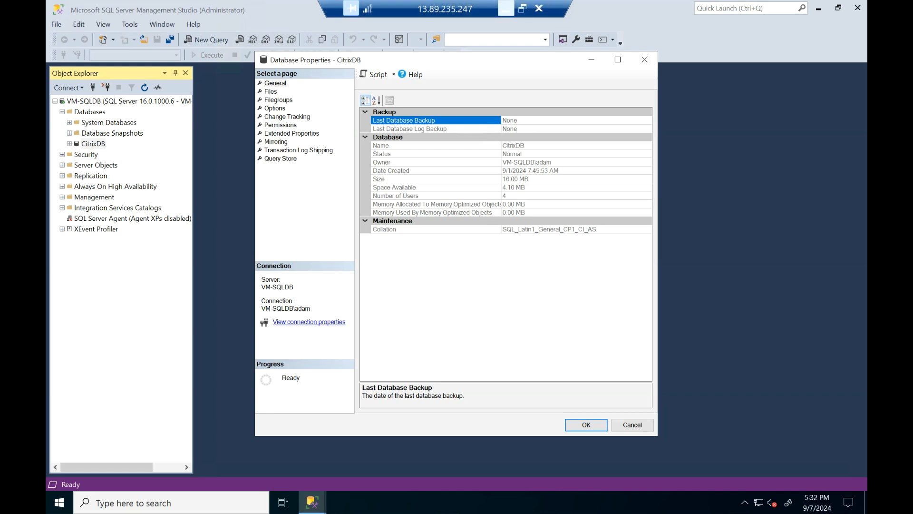
Step: Switch back to the Azure portal in Chrome and open db-backup-rsv's backup items for SQL Database in Azure VM
click(506, 8)
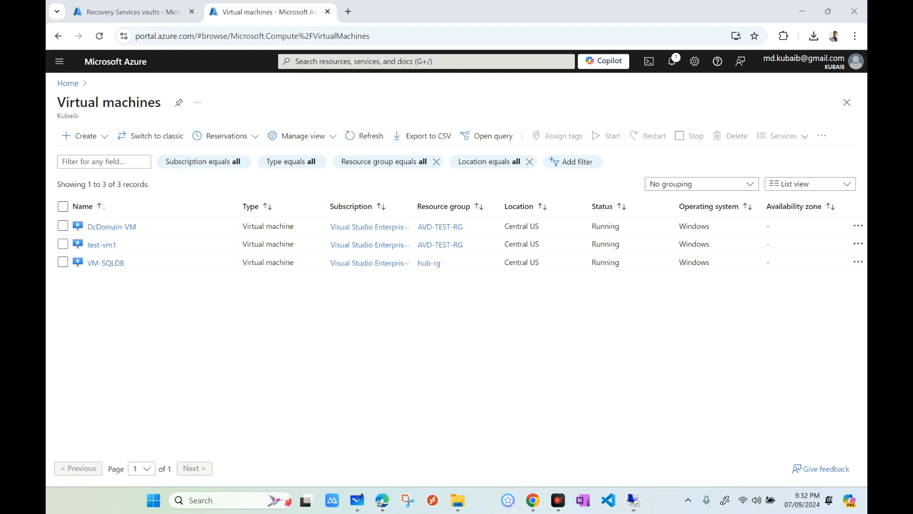
click(133, 12)
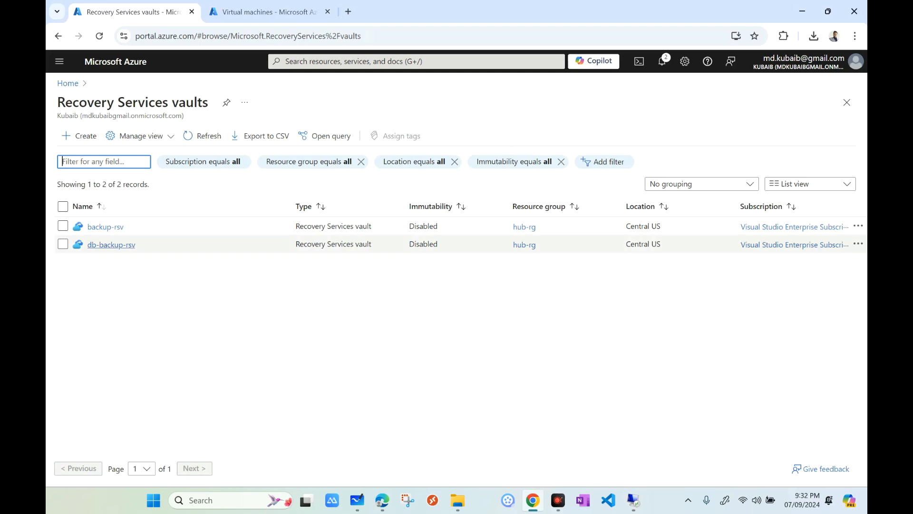
click(111, 244)
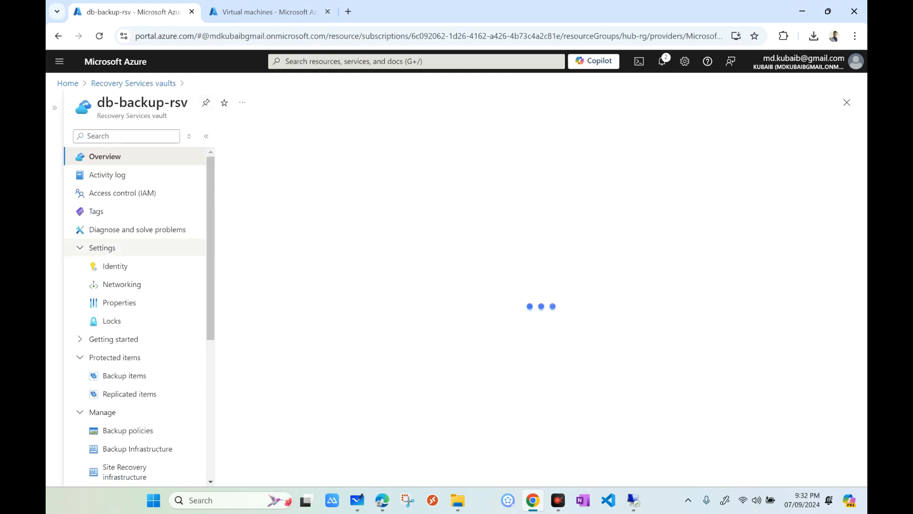
scroll(124, 247, down, 1)
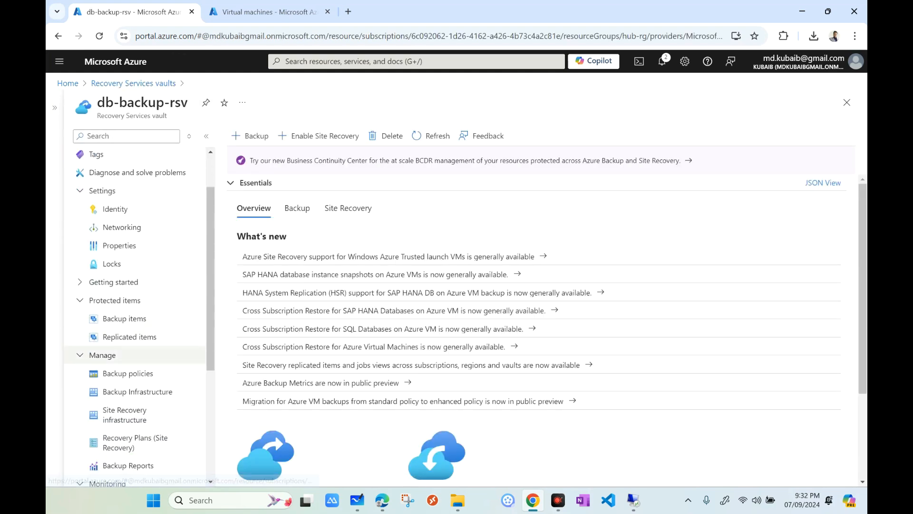
click(125, 319)
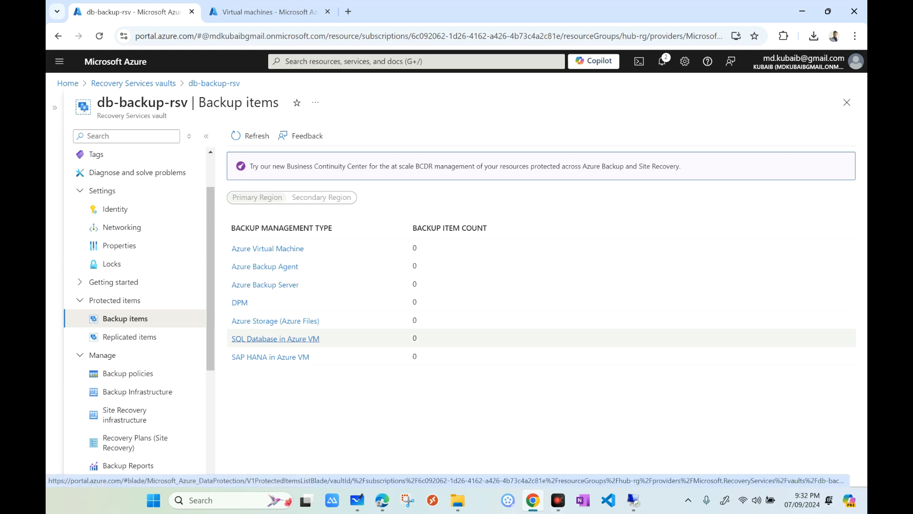
click(276, 339)
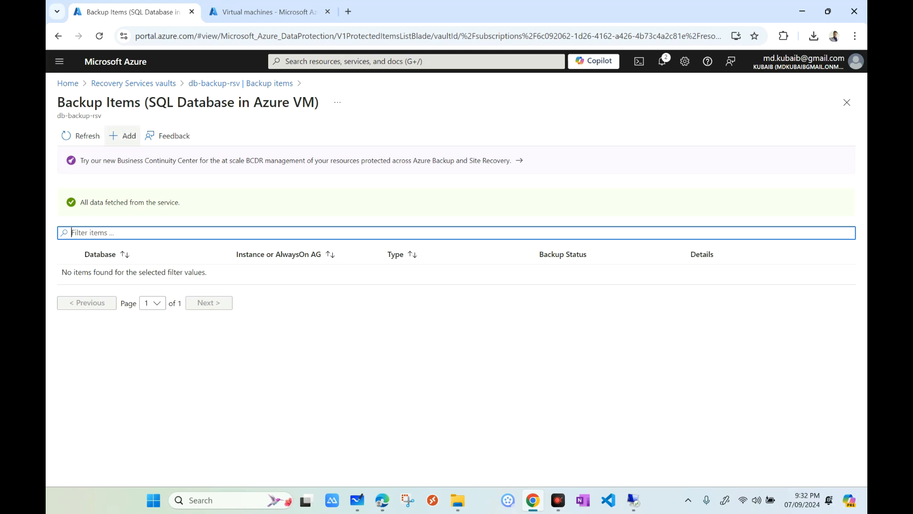
Step: Start adding a backup item with SQL Server in Azure VM as the backup goal for the Azure workload
click(123, 136)
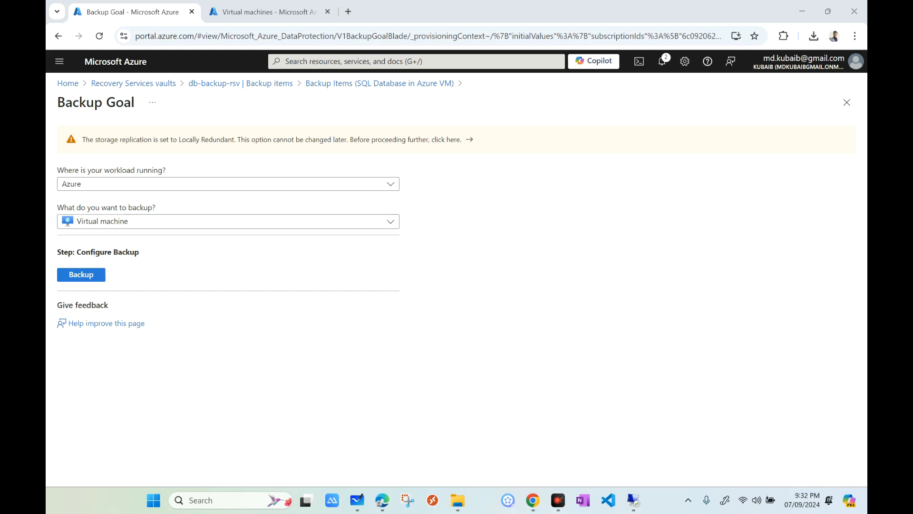
click(228, 222)
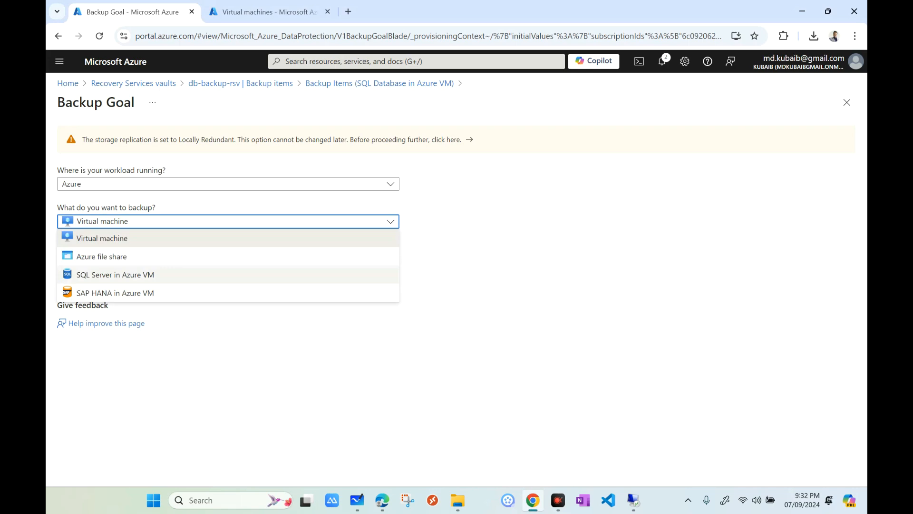
click(115, 274)
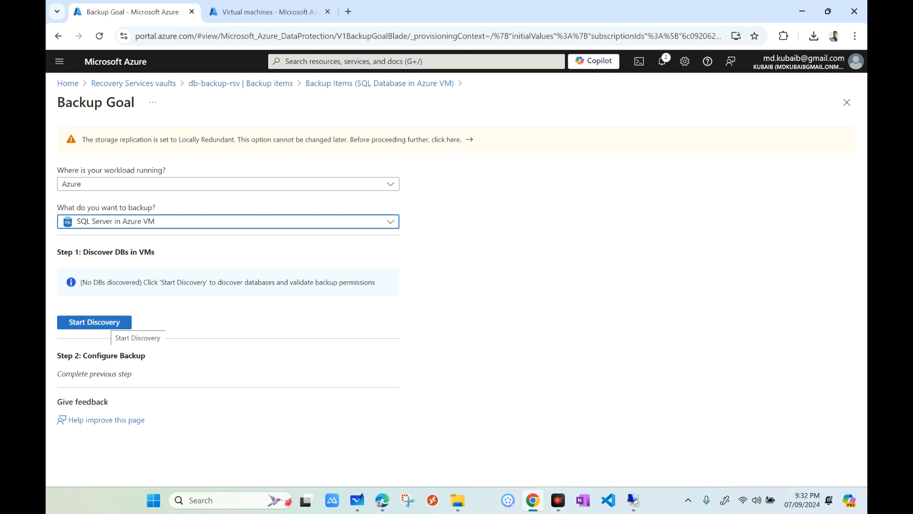
Step: Start the database discovery and select VM-SQLDB as the virtual machine to register
click(94, 322)
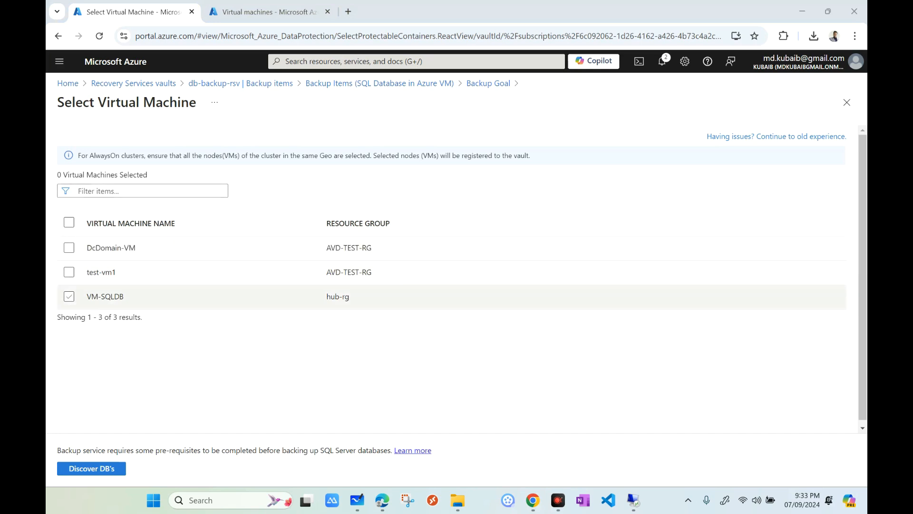
click(69, 297)
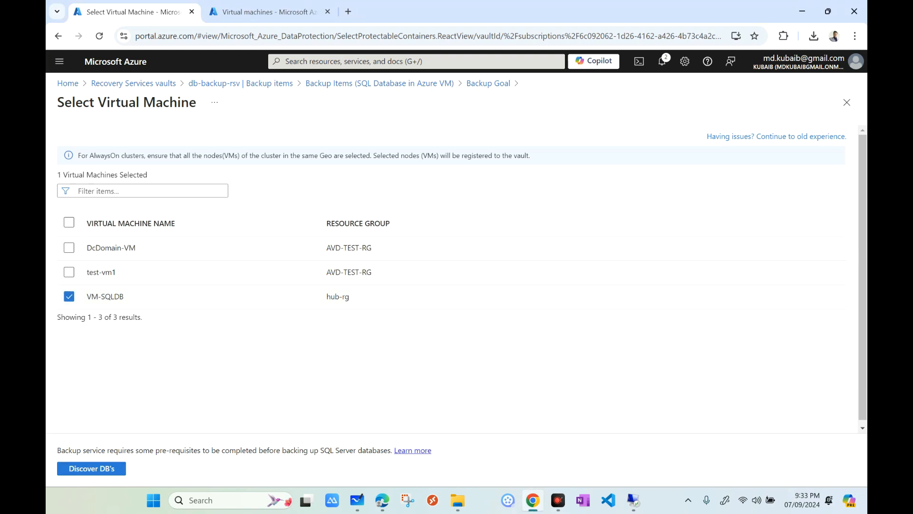
Step: In the other Azure portal tab, open VM-SQLDB's Extensions + applications page to check which extensions are installed
click(269, 12)
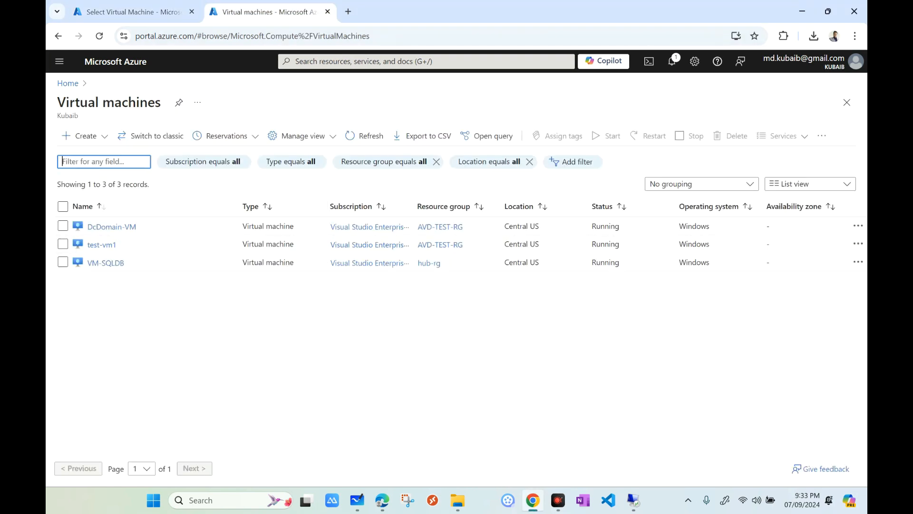
click(106, 262)
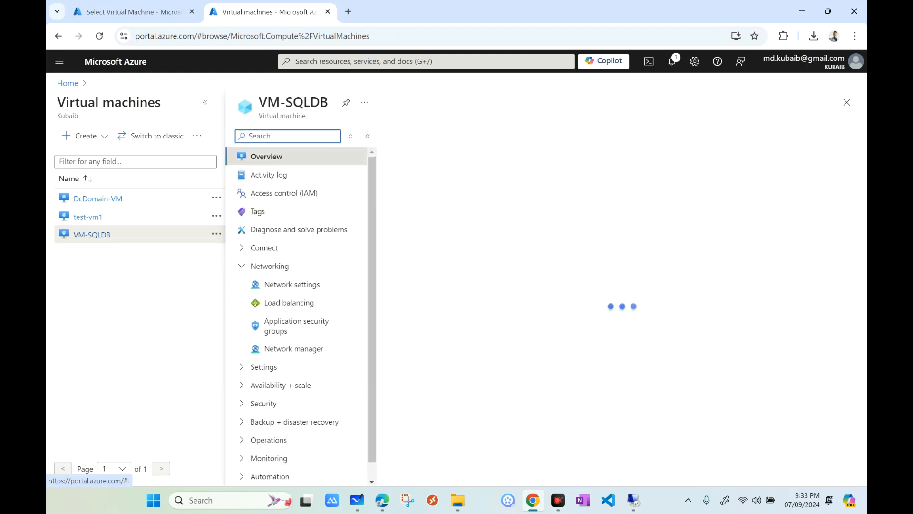
text(ext)
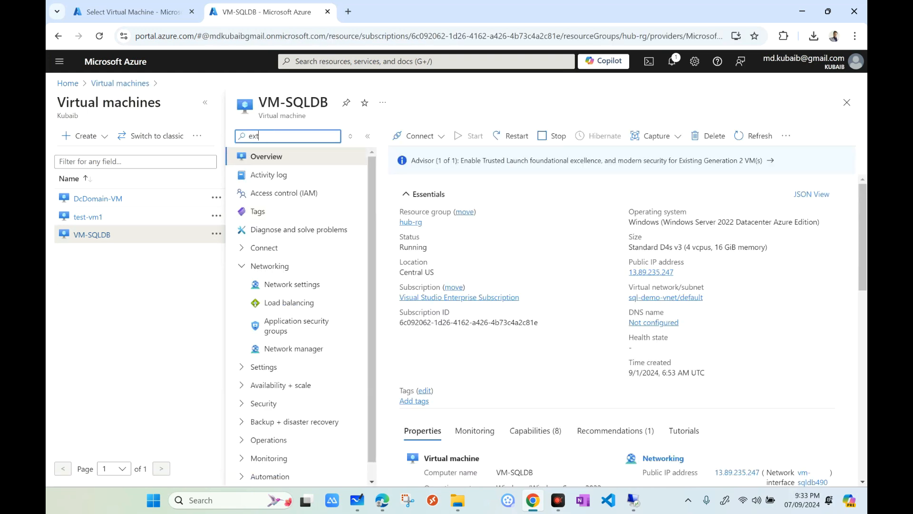
click(307, 175)
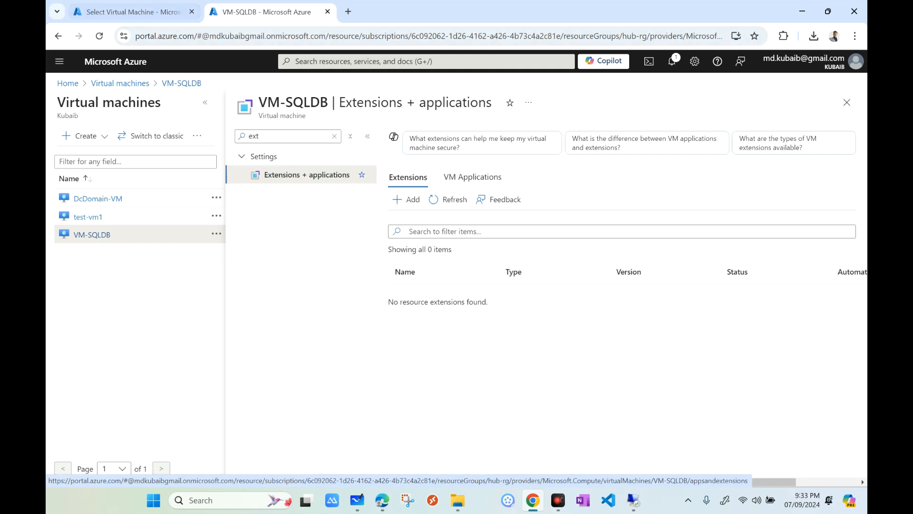
Step: Return to the vault's virtual machine selection, discover the databases on VM-SQLDB and open the backup configuration
key(ctrl+shift+Tab)
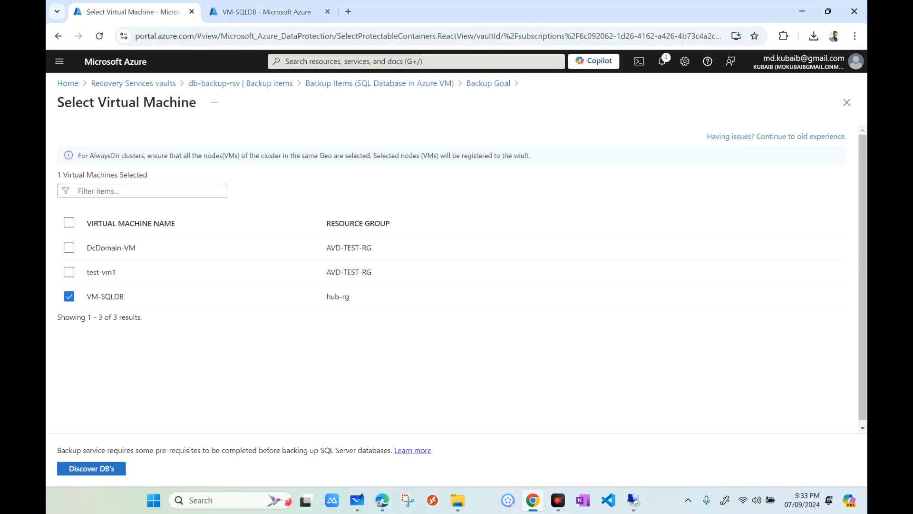
click(89, 448)
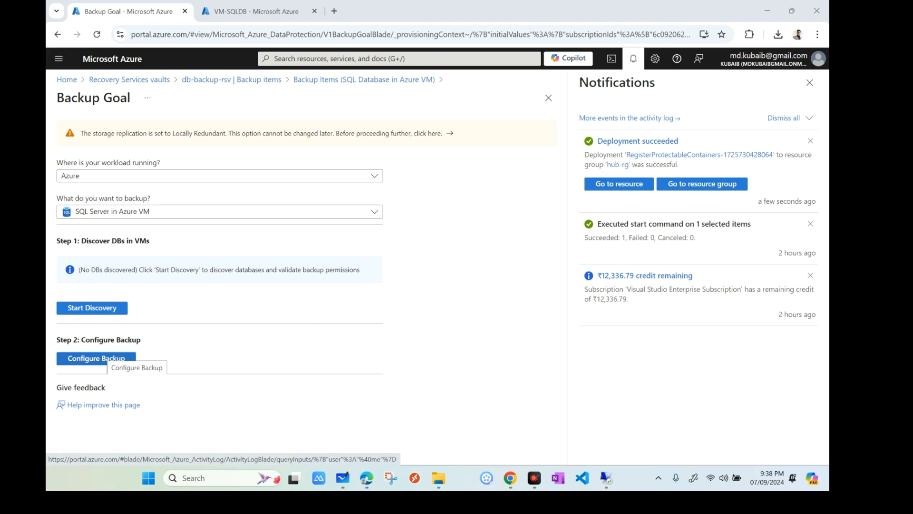
click(96, 358)
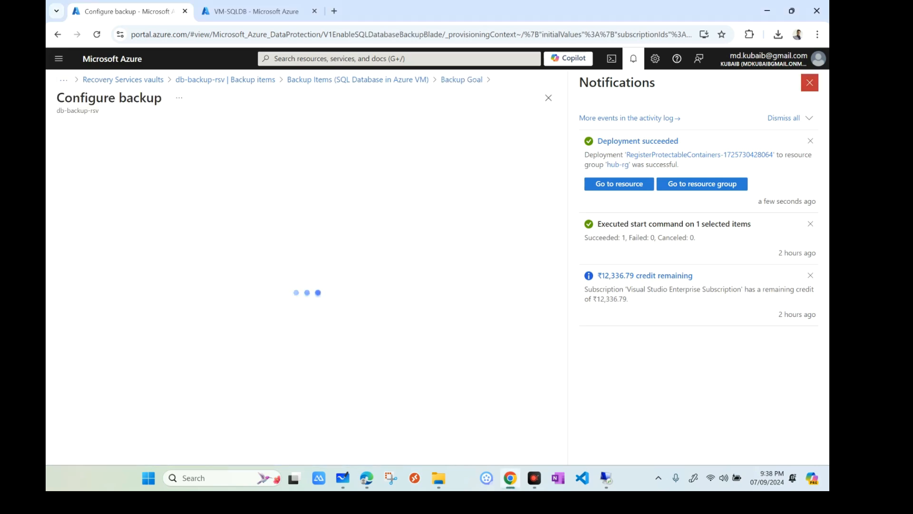
click(810, 83)
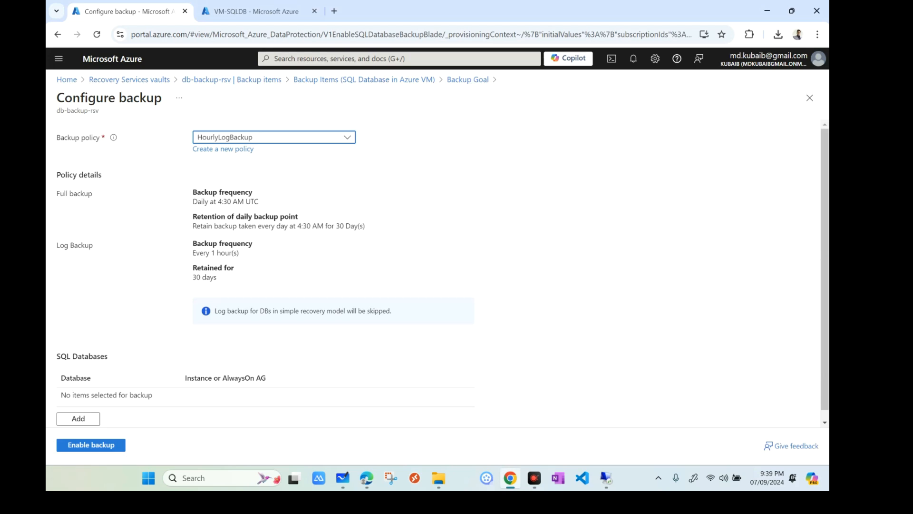
Step: Start a new backup policy for the SQL databases and name it test-backup-pol
click(238, 137)
click(228, 152)
click(223, 149)
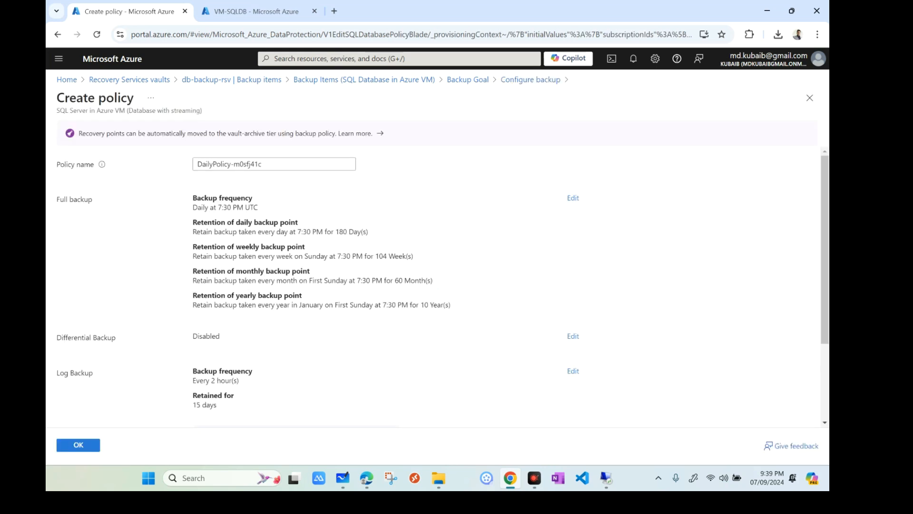
text(te)
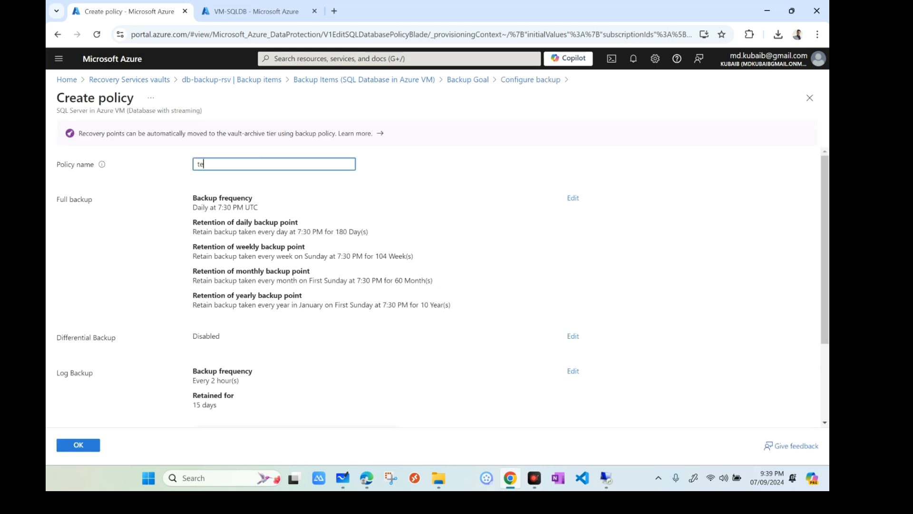
text(st-backup-pol)
Step: Set the policy's daily full backup to 10:00 PM in the (UTC+04:00) Abu Dhabi, Muscat timezone
click(573, 197)
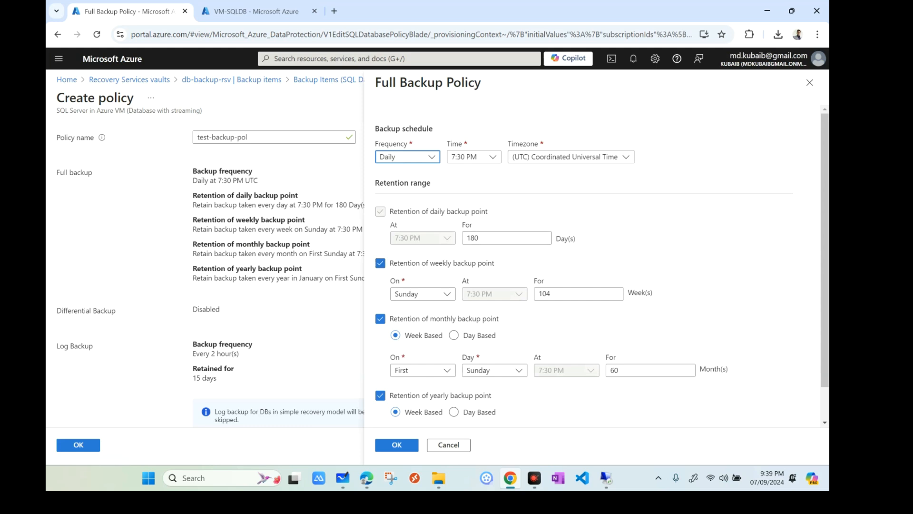
click(474, 157)
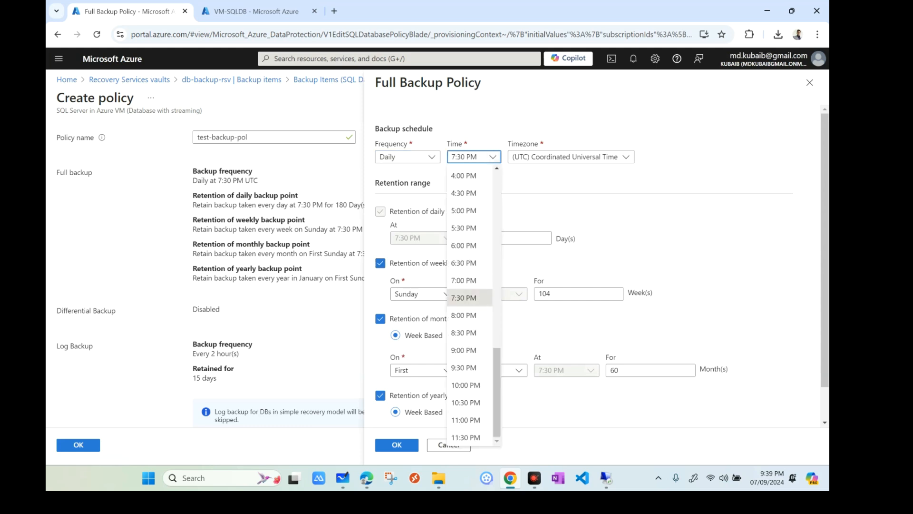
click(466, 384)
click(571, 156)
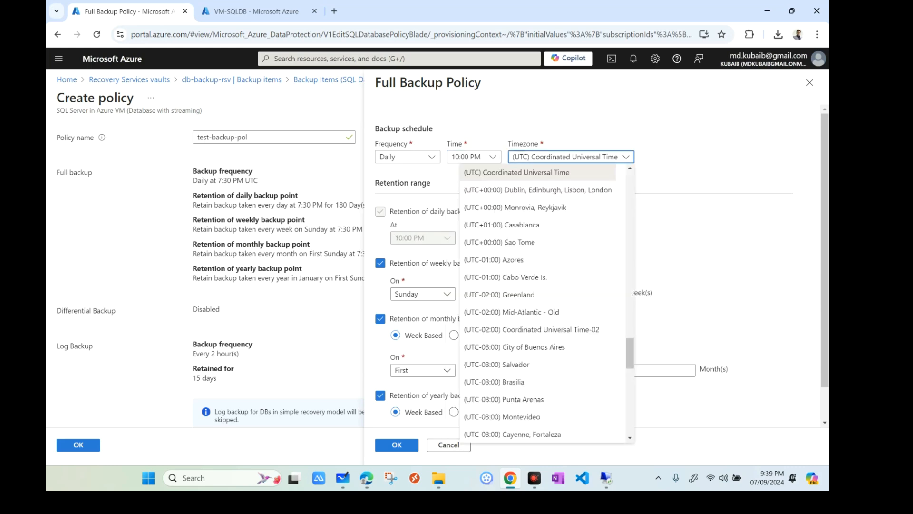
scroll(543, 285, up, 15)
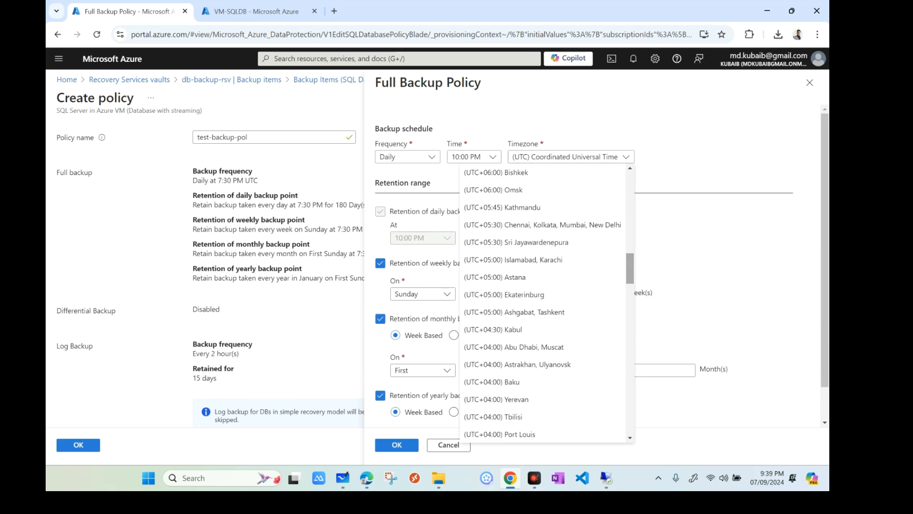
click(514, 347)
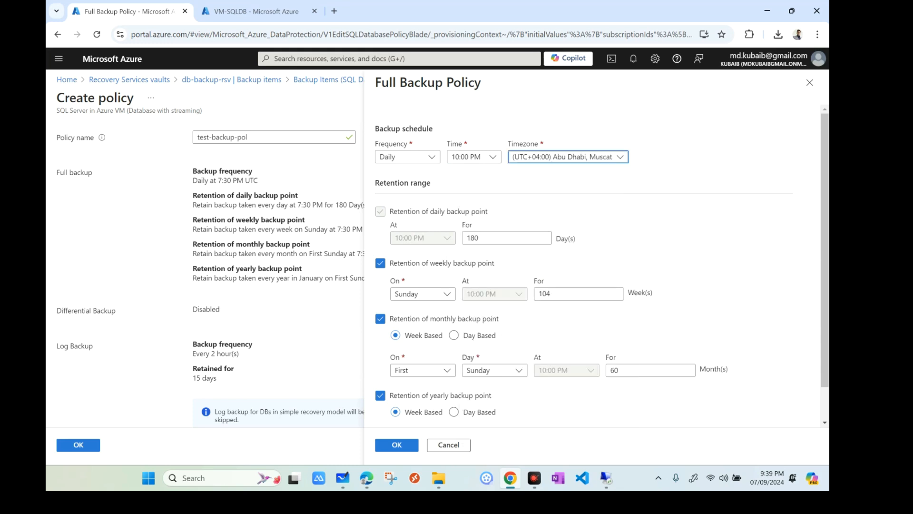
Step: Turn off weekly, monthly and yearly retention for the full backup and keep daily backup points for 7 days
click(380, 263)
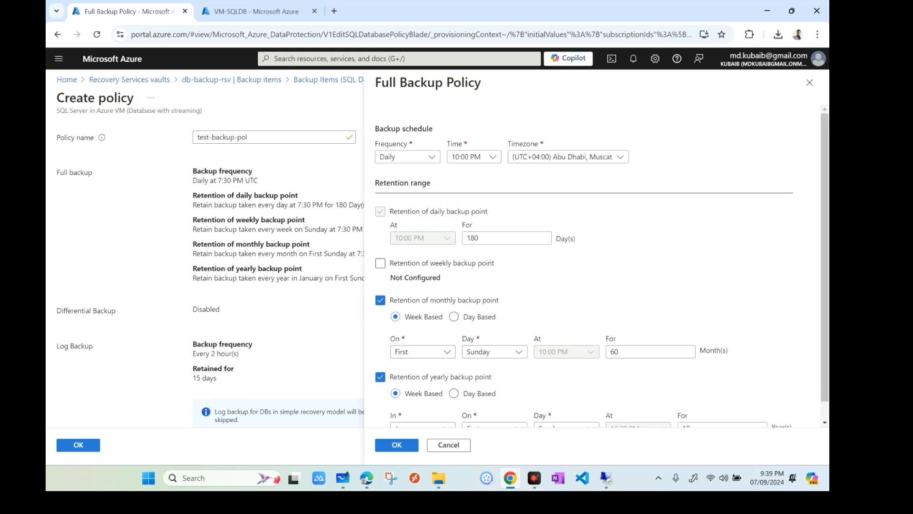
click(381, 300)
click(380, 340)
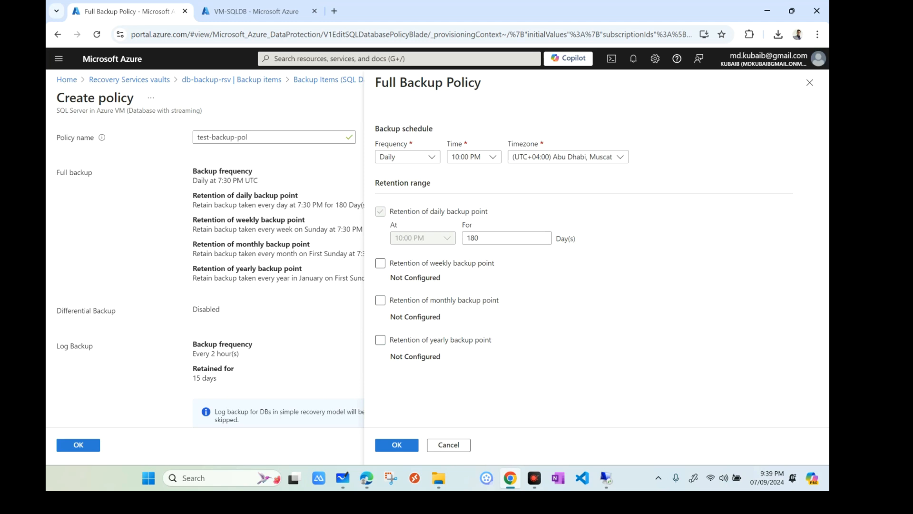
double_click(473, 238)
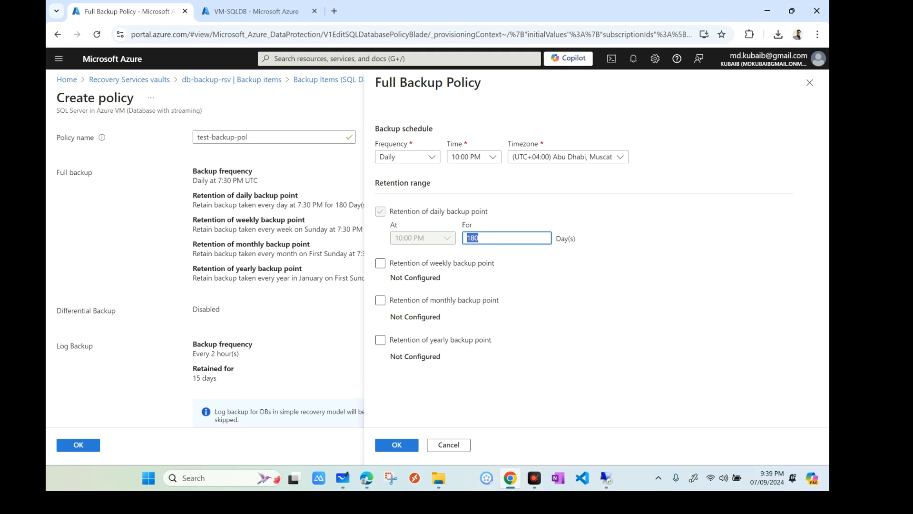
text(7)
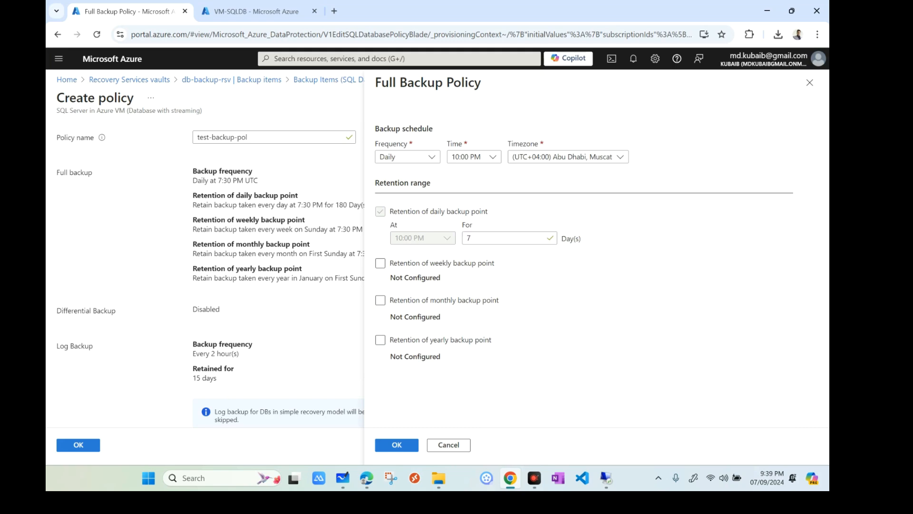
click(396, 445)
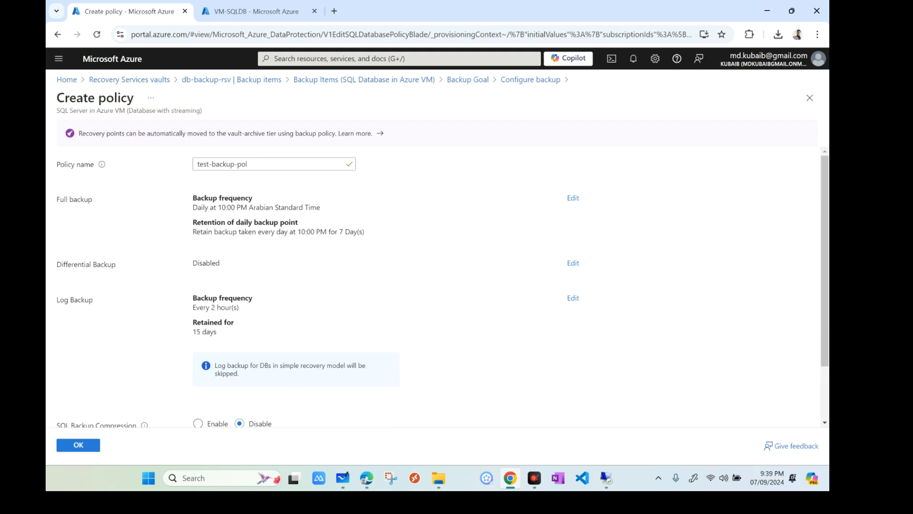
Step: Set the log backup retention to 7 days
click(573, 299)
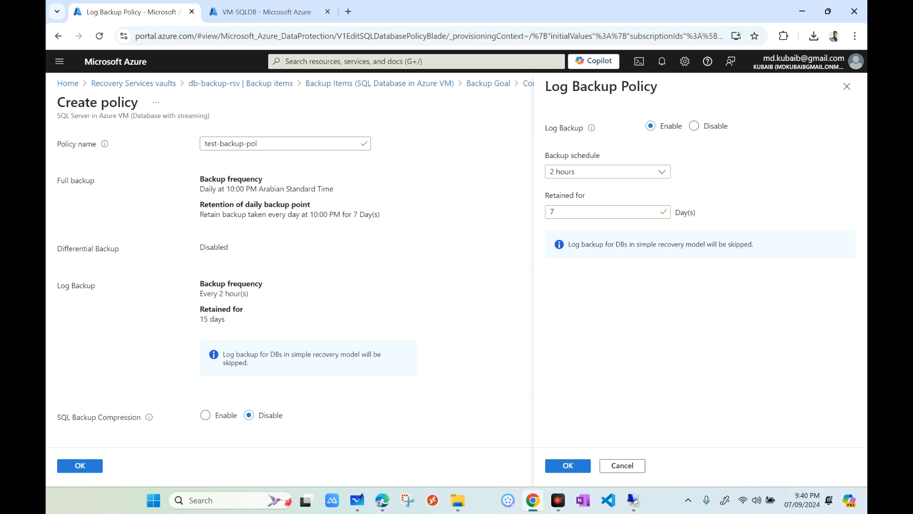
click(568, 466)
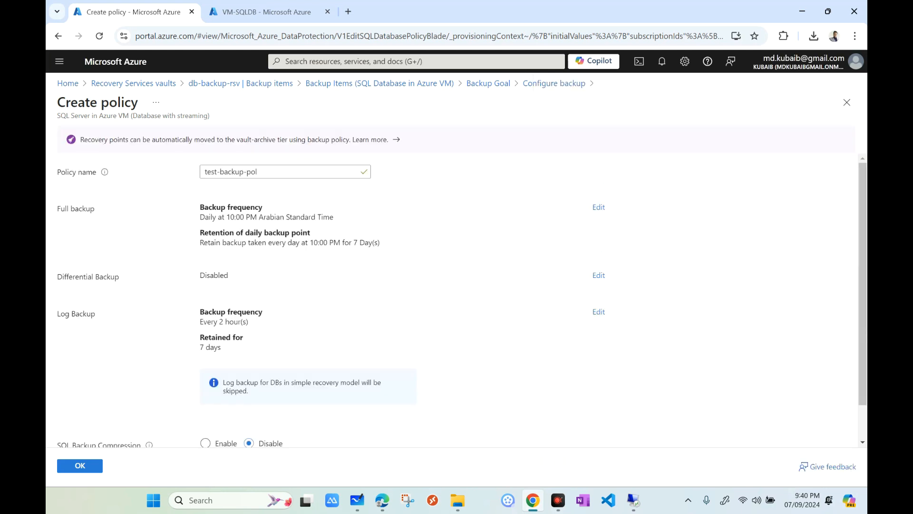
Step: Enable SQL backup compression and save the test-backup-pol policy
scroll(457, 300, down, 2)
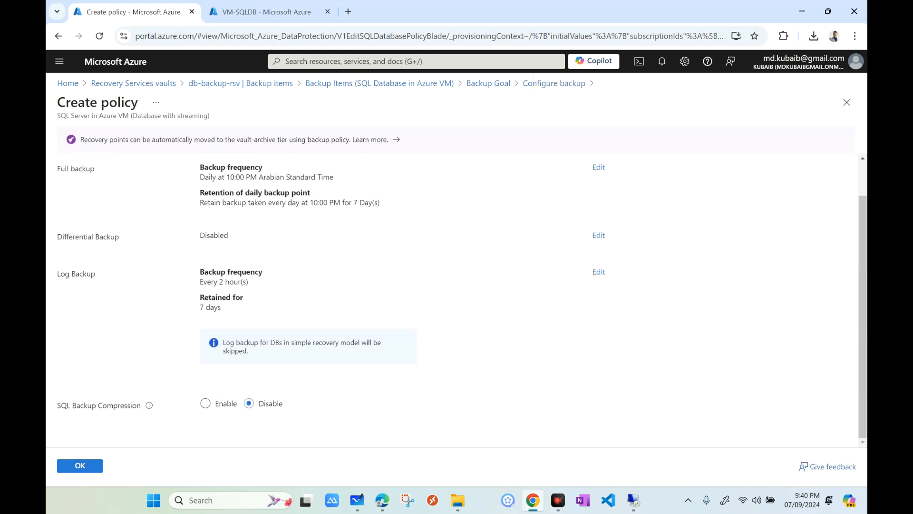
scroll(456, 300, up, 1)
scroll(457, 300, down, 2)
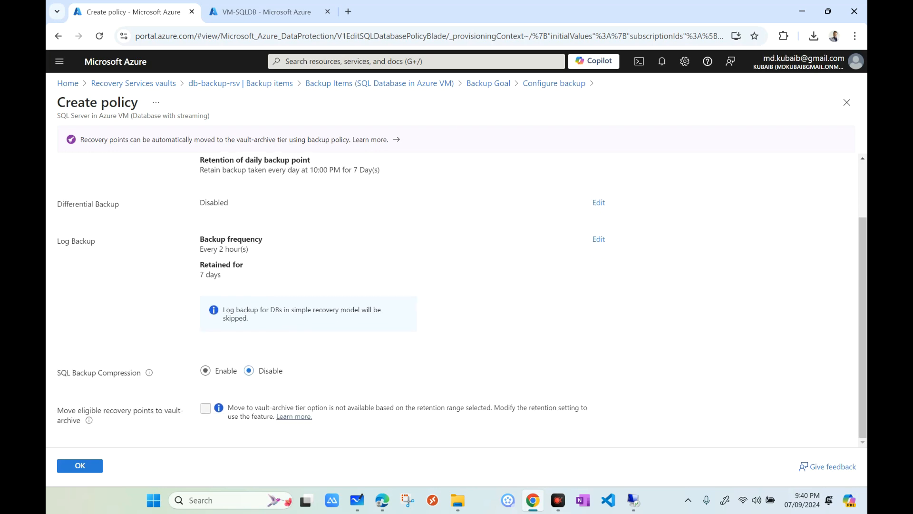
click(205, 371)
click(79, 466)
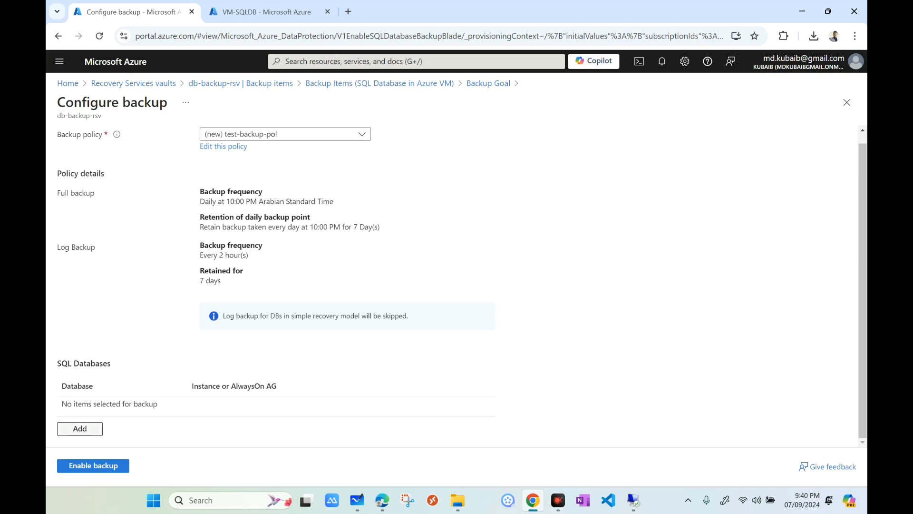
Step: Add the CitrixDB database from vm-sqldb\MSSQLSERVER to the backup configuration and enable its backup
click(79, 429)
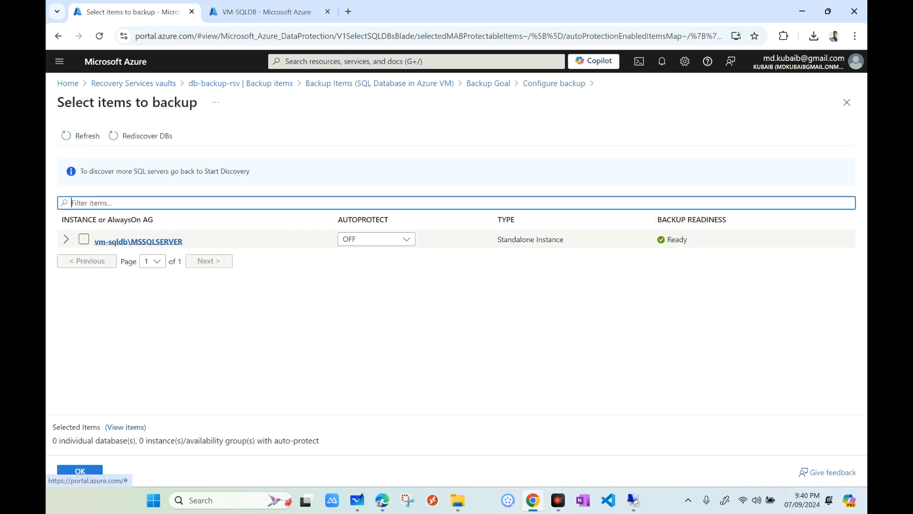
click(66, 239)
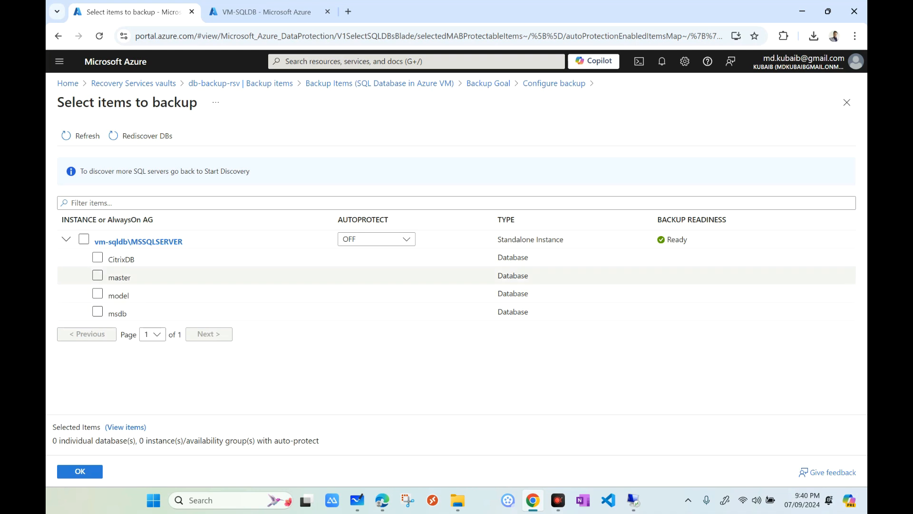
click(97, 258)
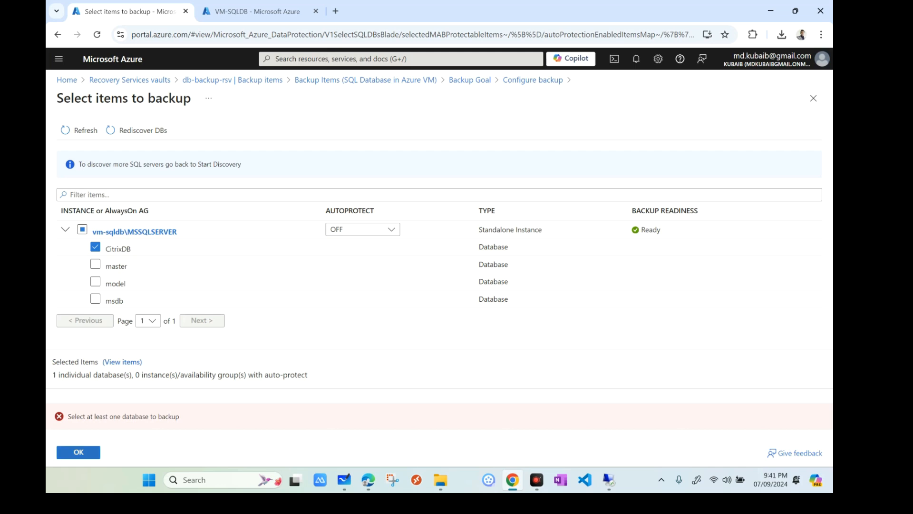
click(78, 452)
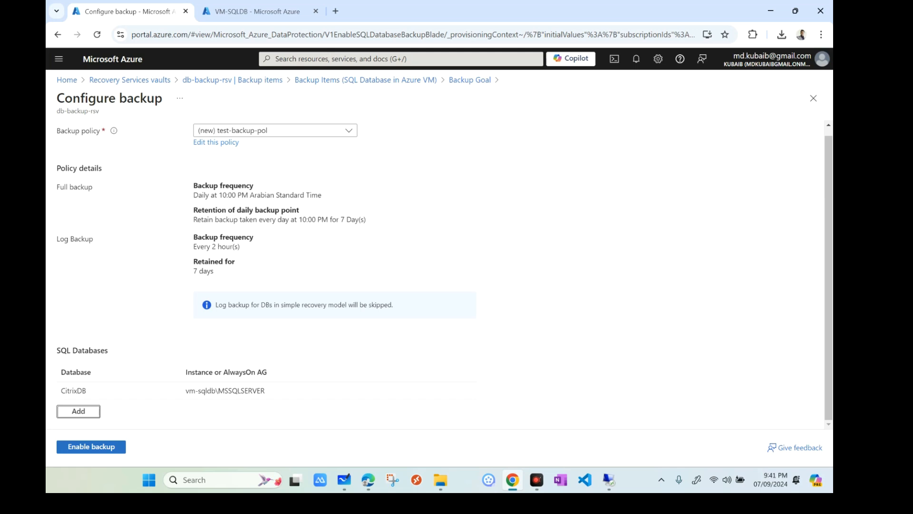
key(Tab)
key(Return)
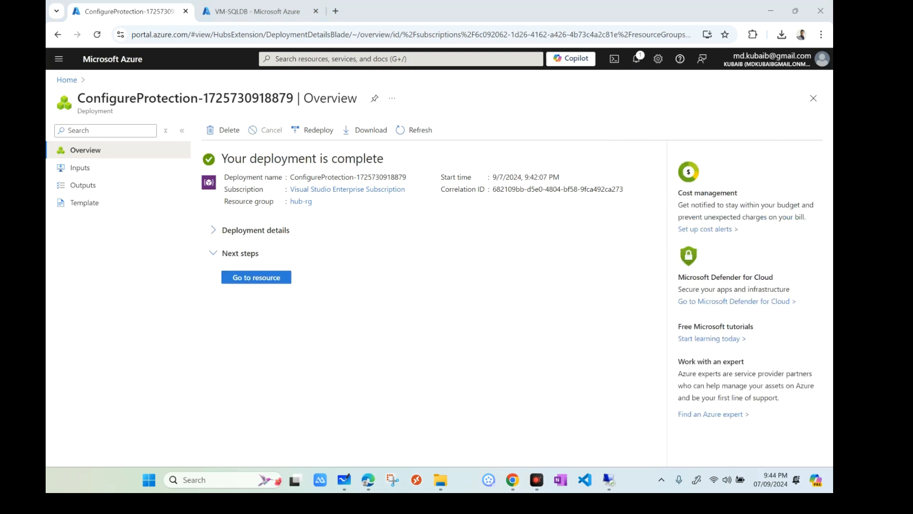
Step: Open the backup items of the db-backup-rsv vault and check the item count for SQL Database in Azure VM
click(400, 59)
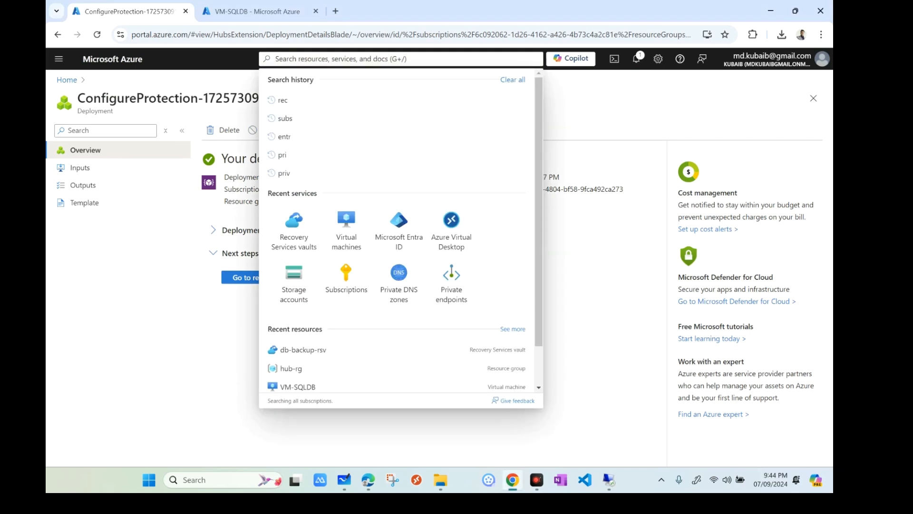
click(294, 233)
click(107, 234)
click(122, 361)
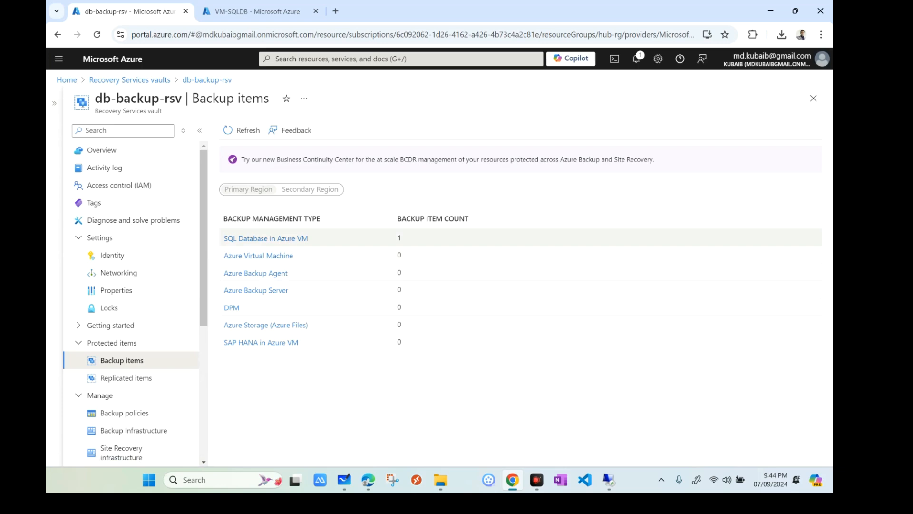
double_click(399, 237)
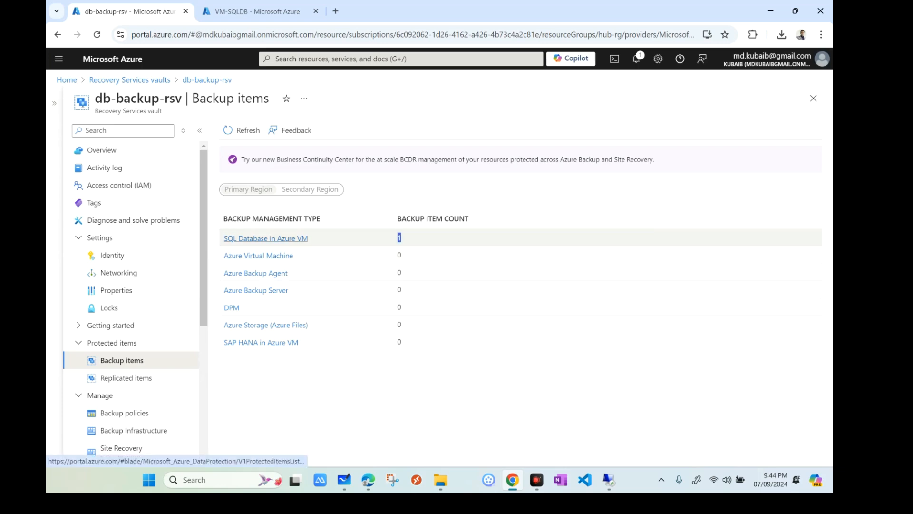
Step: Trigger an on-demand full backup of the citrixdb database with compression enabled
click(266, 239)
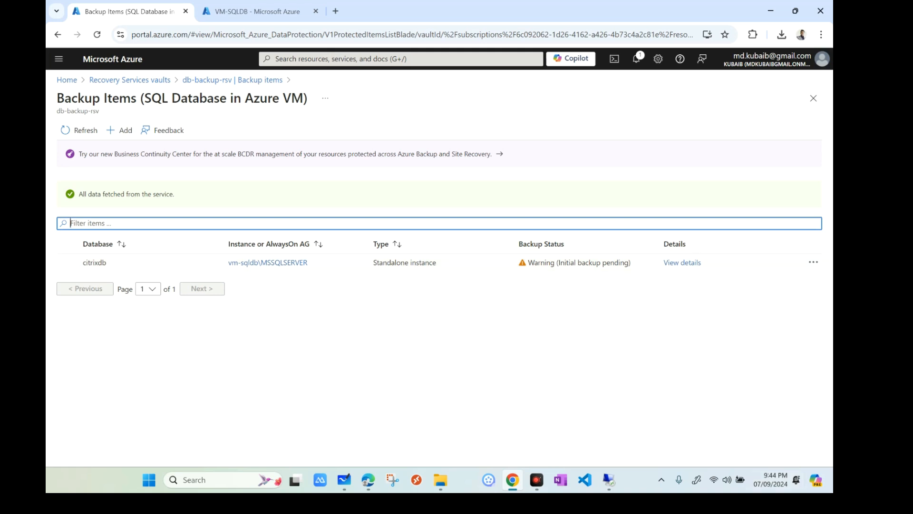
click(814, 263)
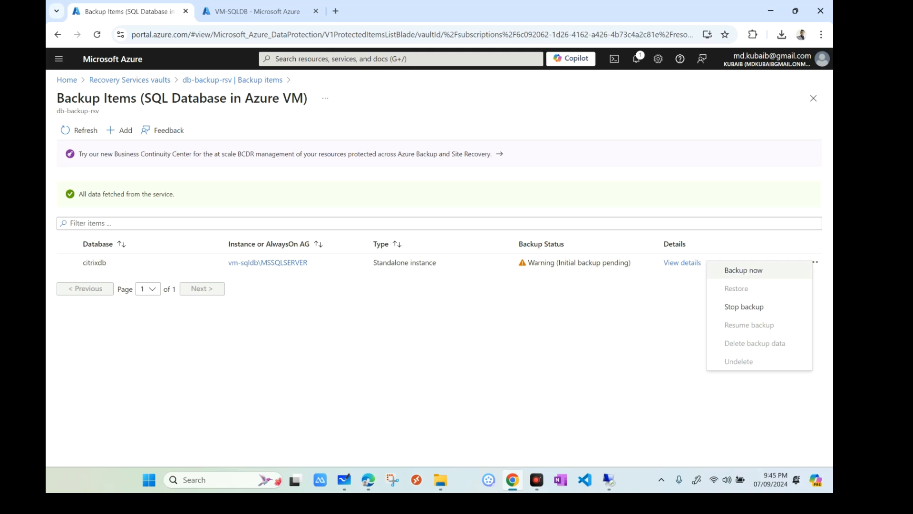
click(744, 269)
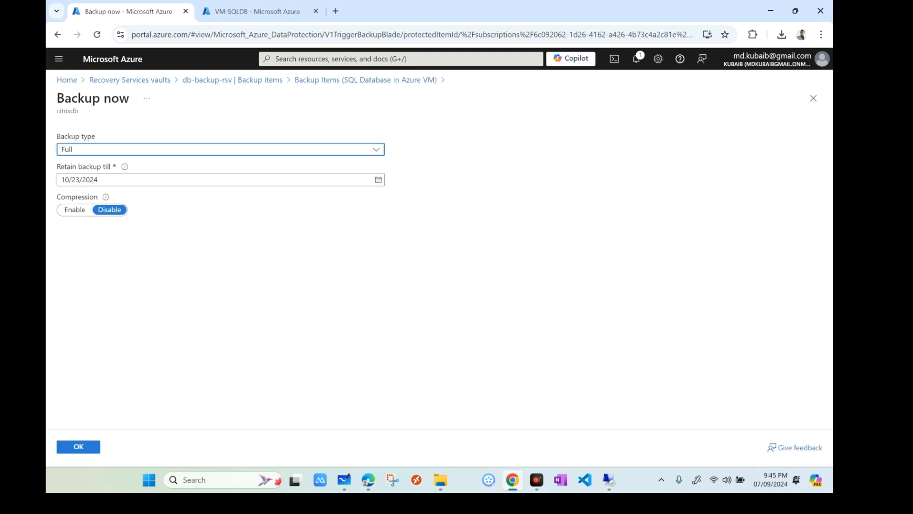
click(74, 210)
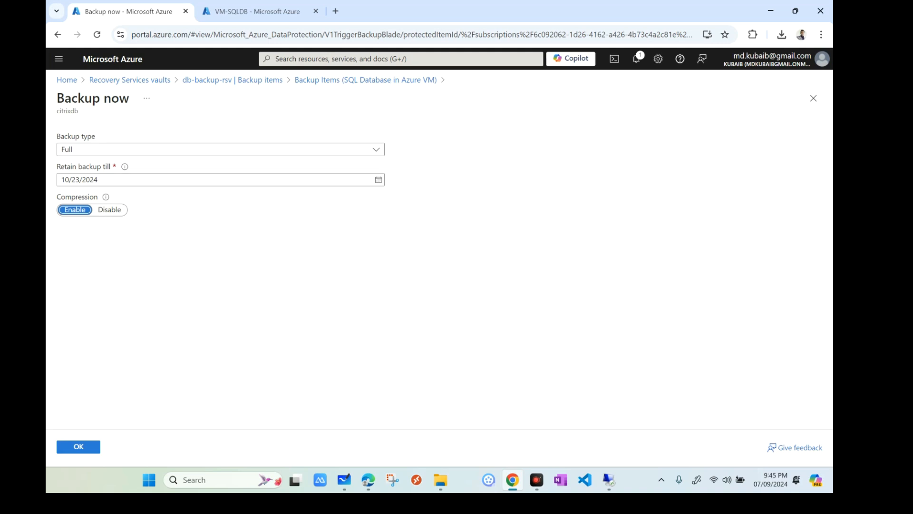
click(79, 447)
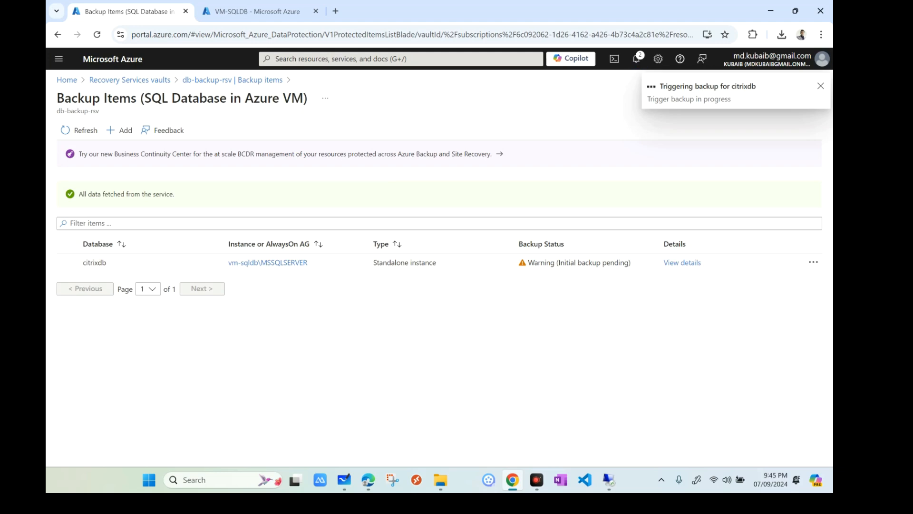
Step: Refresh the extensions list of VM-SQLDB and examine the full name and provisioning status of its installed extension
click(256, 12)
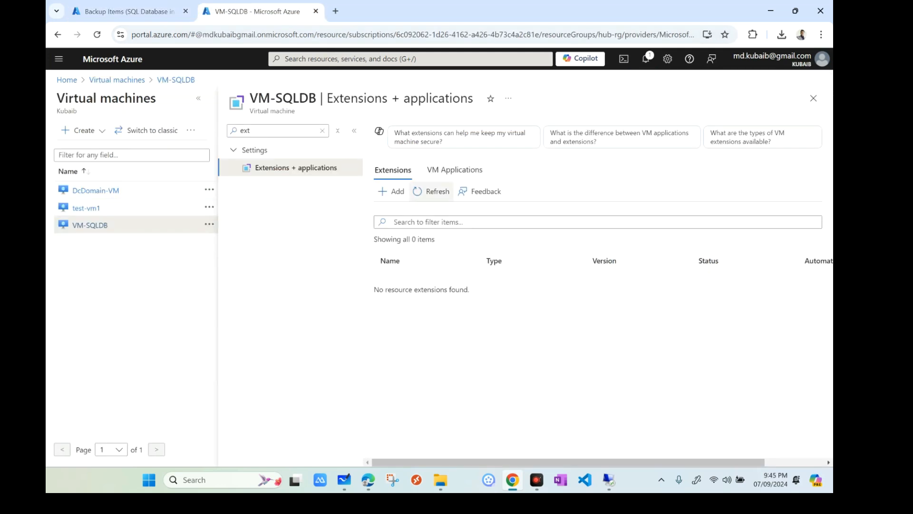
click(432, 191)
click(455, 170)
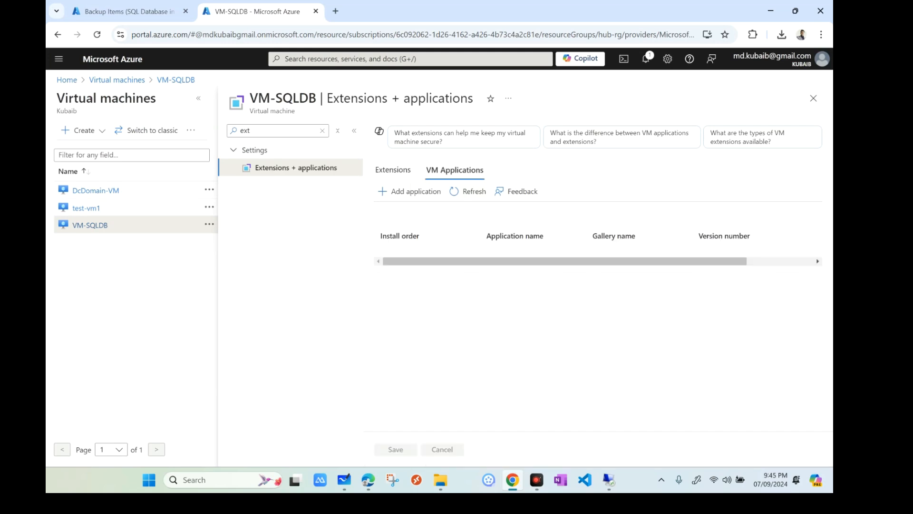
click(393, 171)
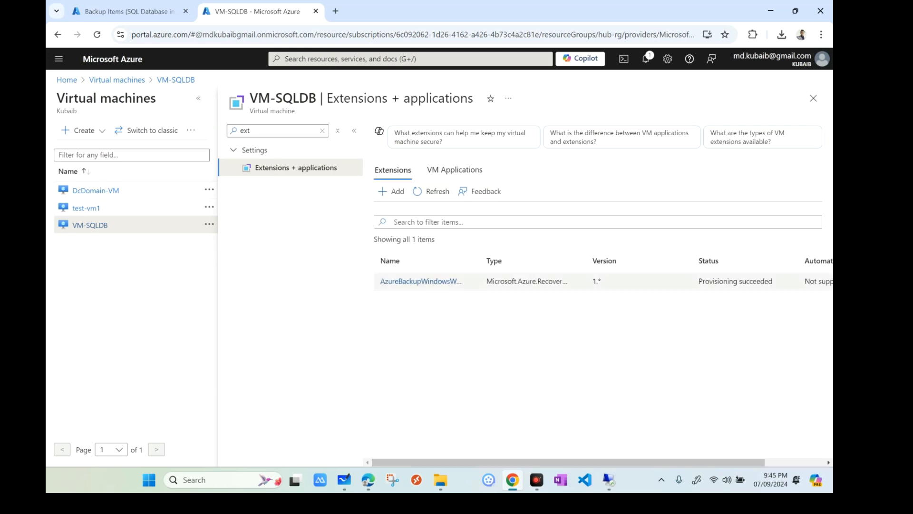
drag(481, 261, 526, 261)
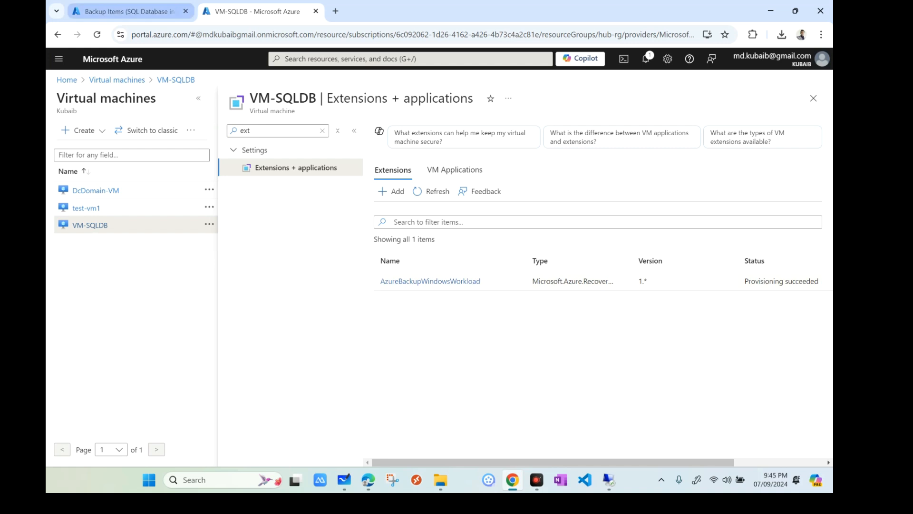
Step: Check the notifications for the citrixdb backup trigger and examine the backup jobs of the db-backup-rsv vault
click(123, 11)
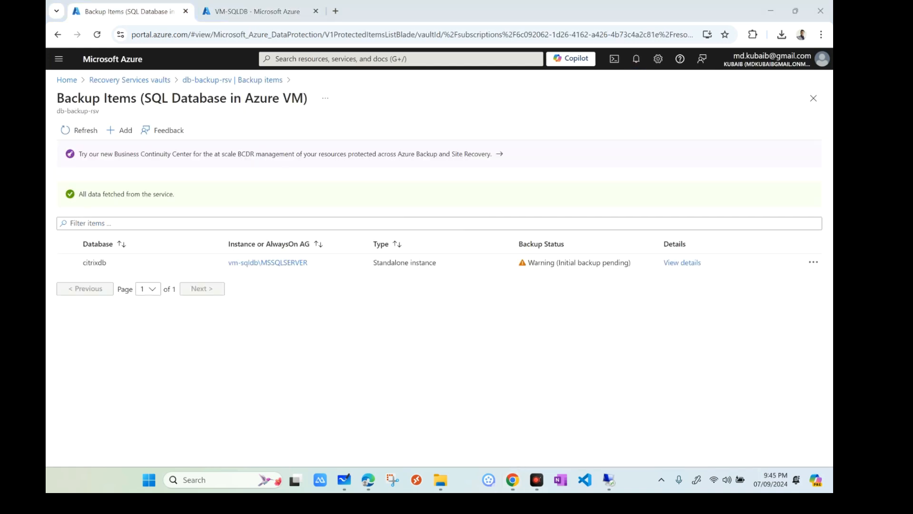
click(637, 58)
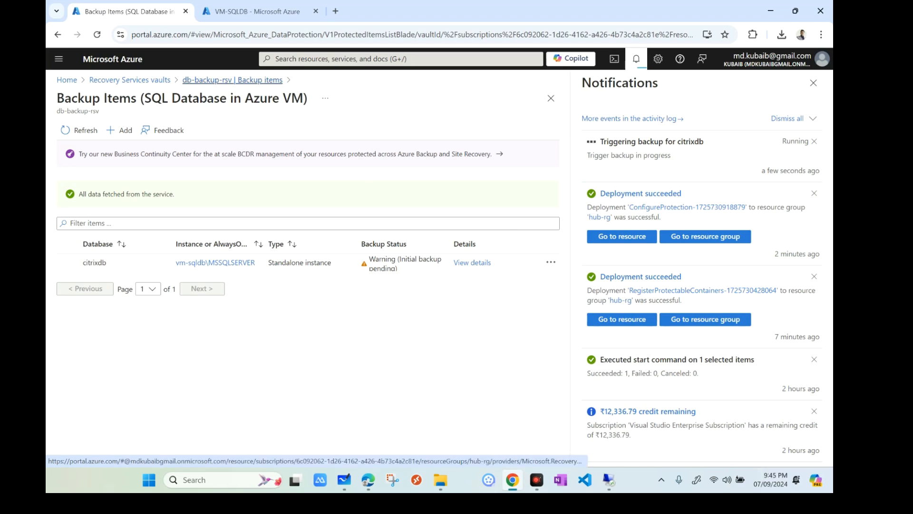
click(233, 80)
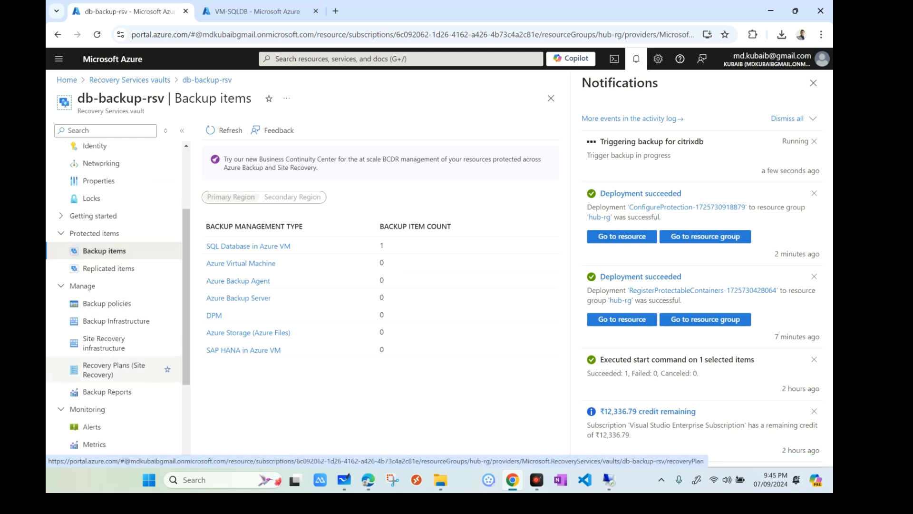
scroll(167, 342, down, 3)
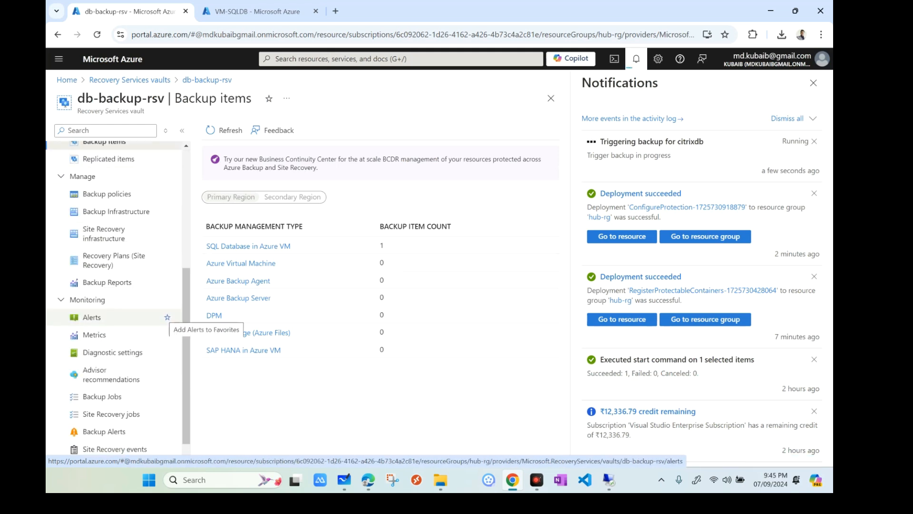
scroll(143, 333, down, 1)
click(103, 371)
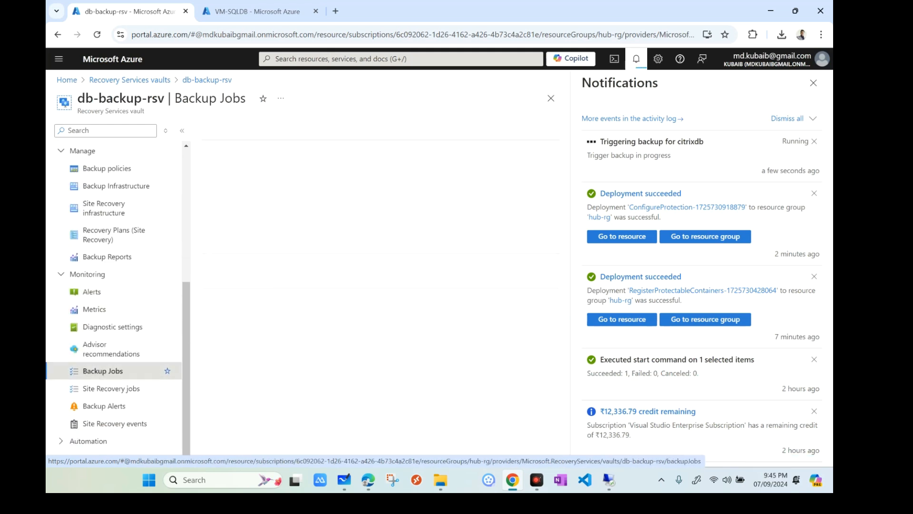
click(813, 83)
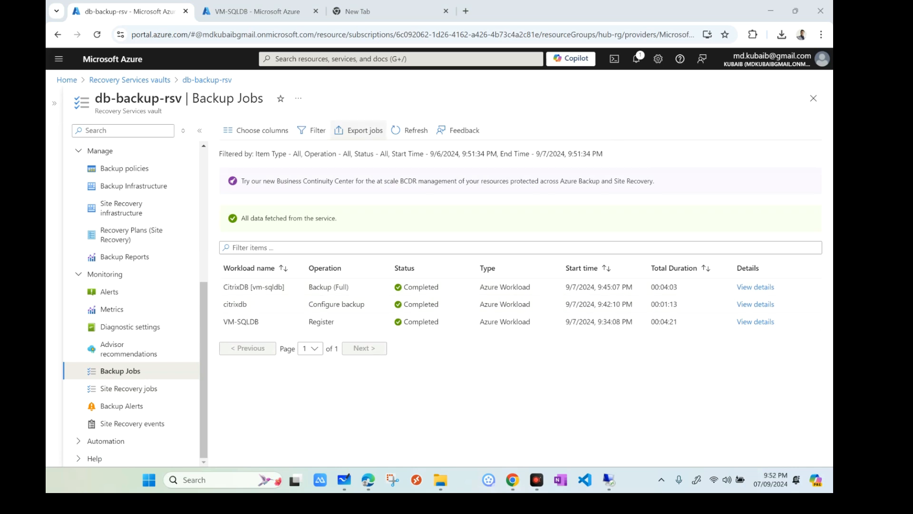
Step: Open the vault's SQL Database in Azure VM backup items and check the backup status of citrixdb
scroll(143, 186, up, 3)
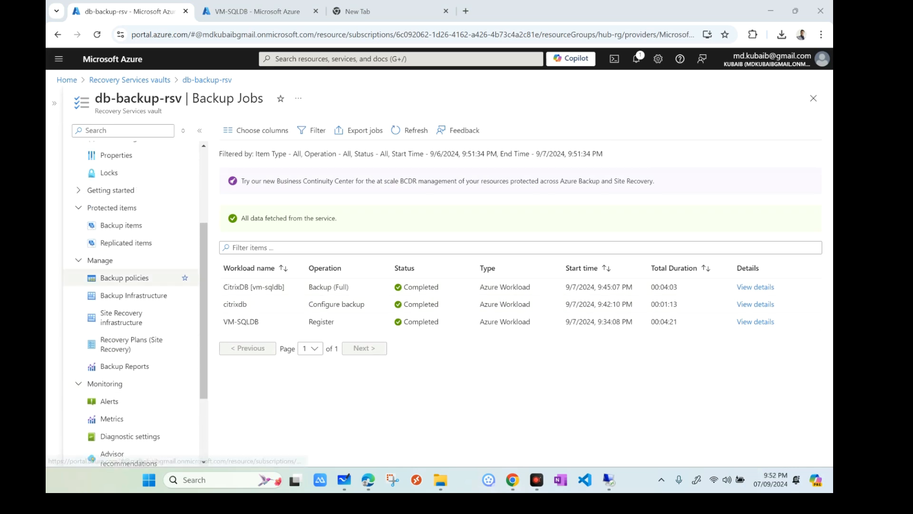
click(122, 225)
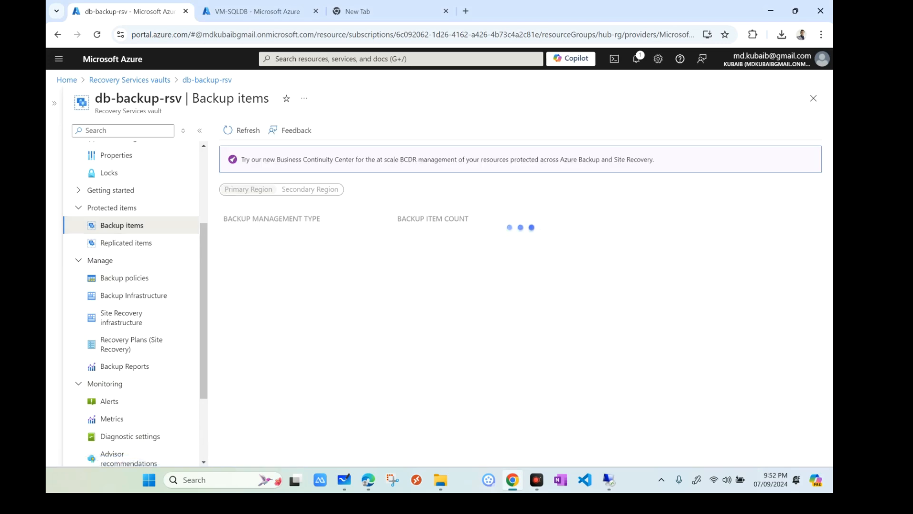
click(266, 239)
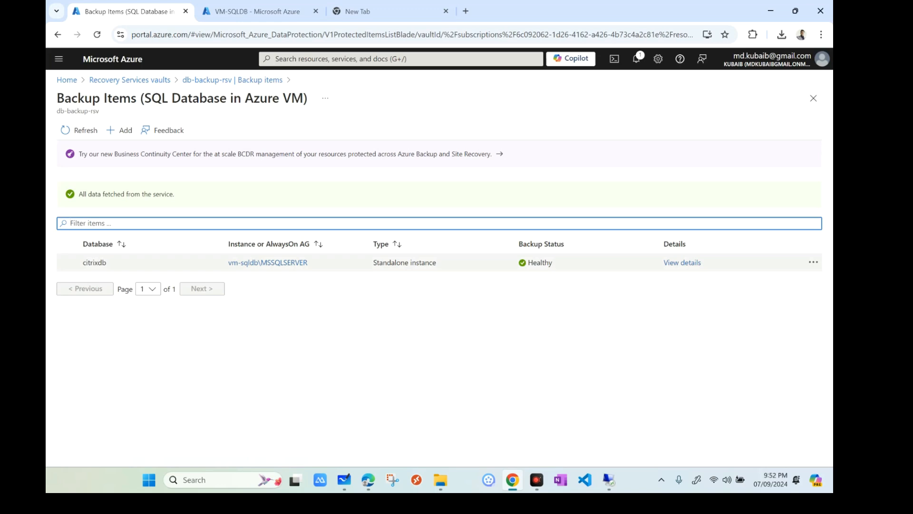
drag(553, 263, 528, 263)
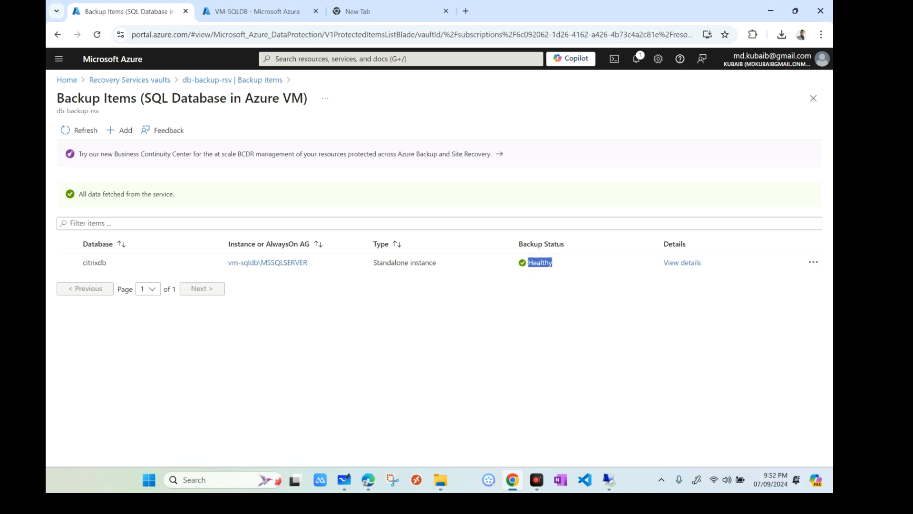
Step: View the citrixdb backup item details and examine the creation time of its full backup recovery point
click(682, 263)
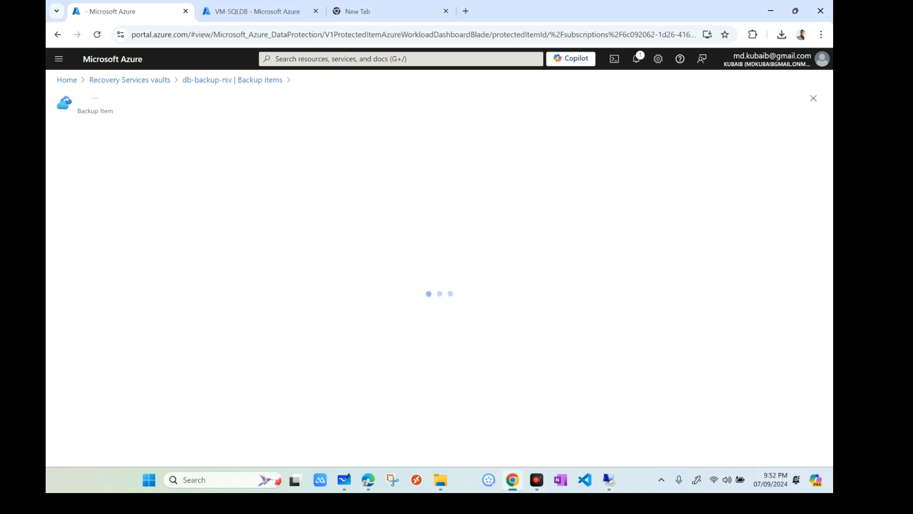
scroll(445, 299, down, 1)
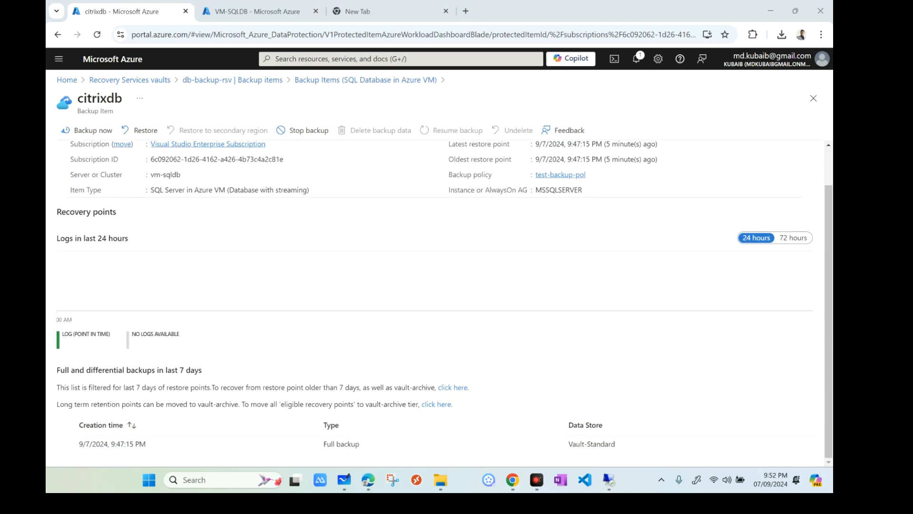
drag(146, 444, 78, 444)
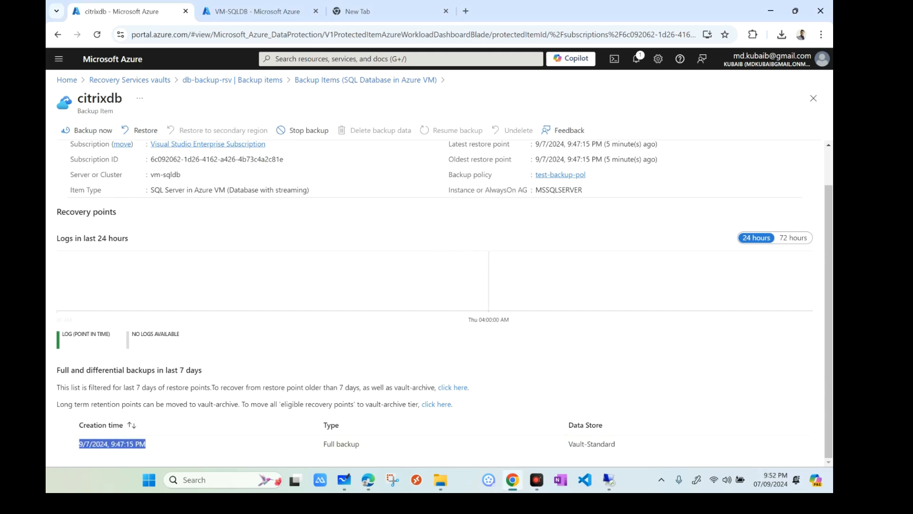
scroll(478, 286, up, 2)
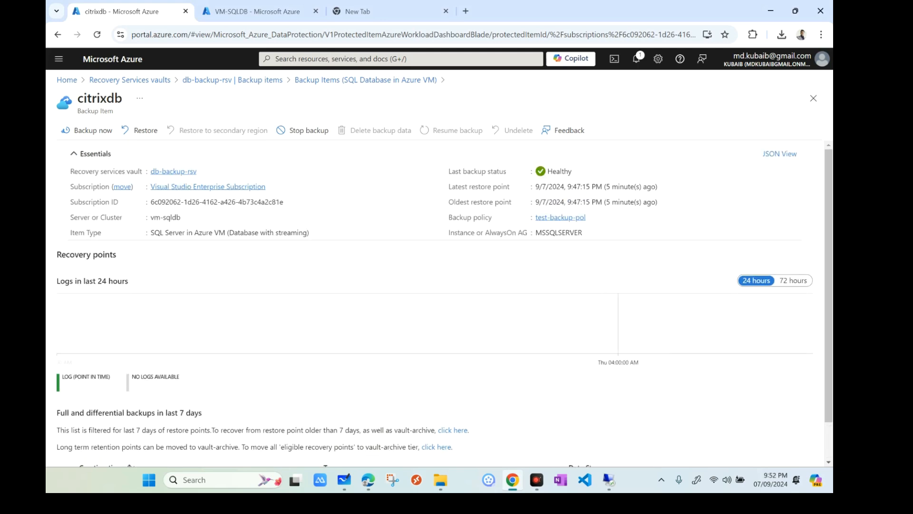
Step: Switch to SQL Server Management Studio, refresh the VM-SQLDB server and reopen the CitrixDB properties to check its last backup
click(609, 480)
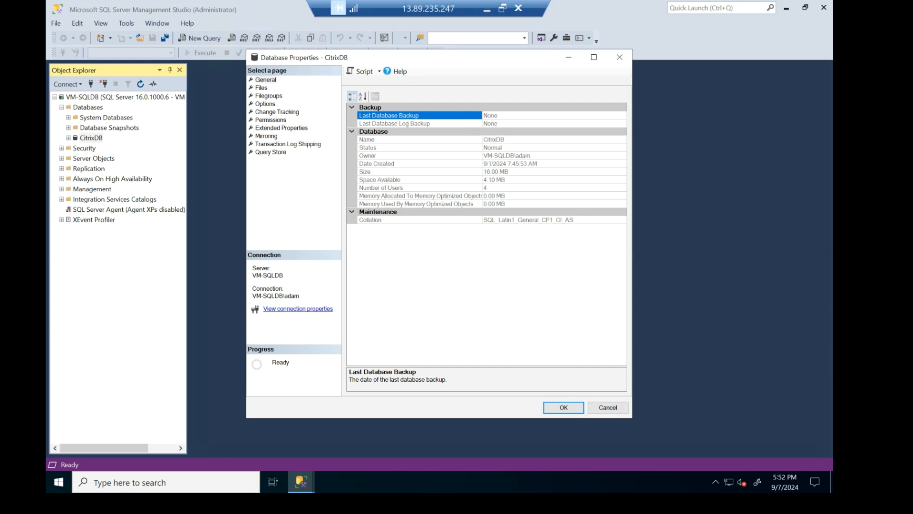
click(608, 407)
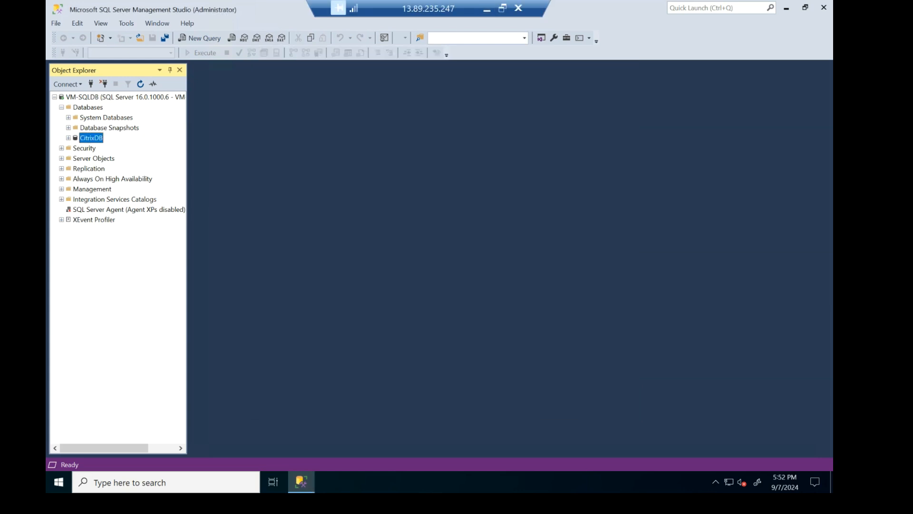
right_click(89, 98)
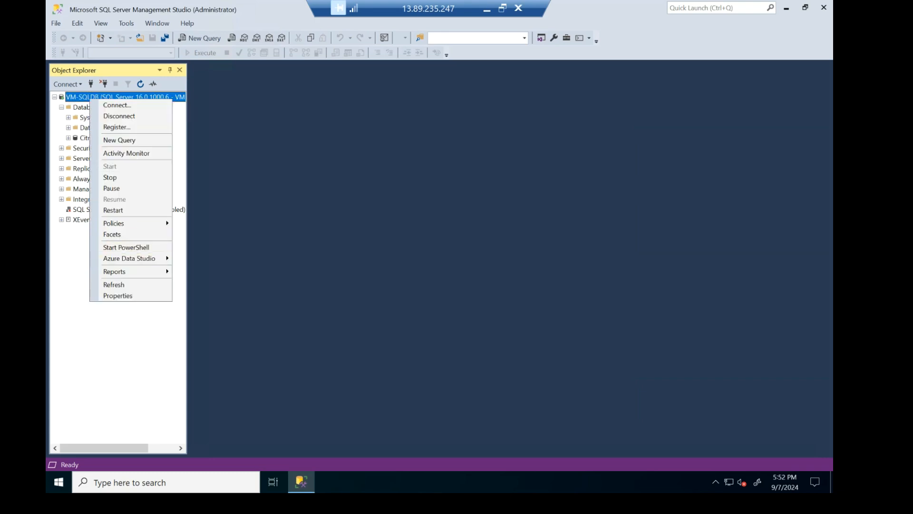
click(113, 284)
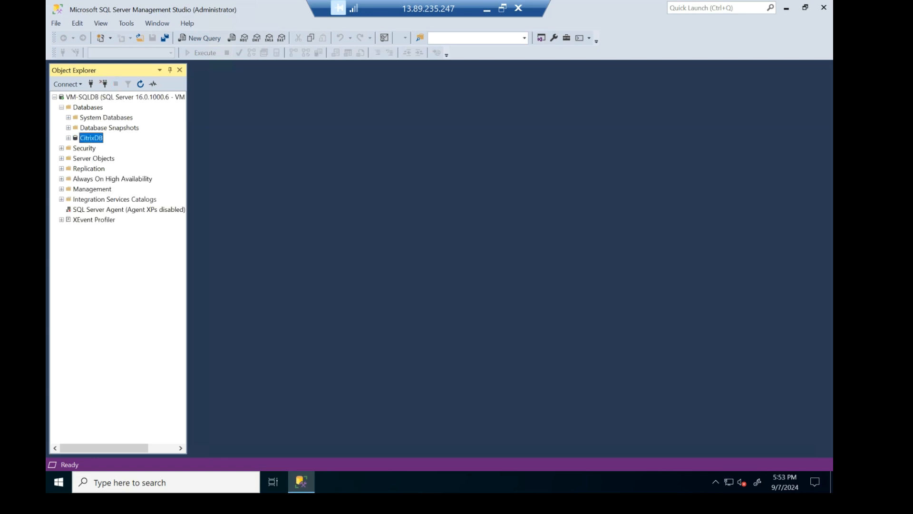
right_click(96, 140)
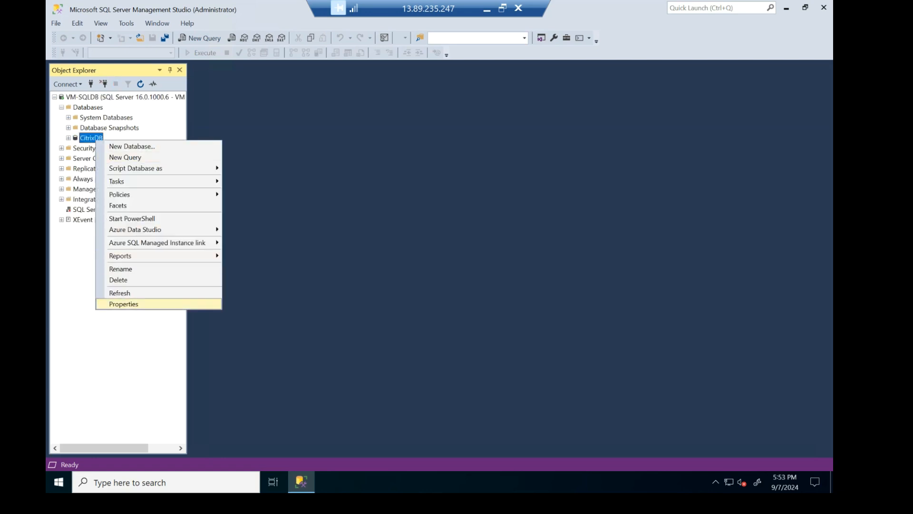
click(124, 304)
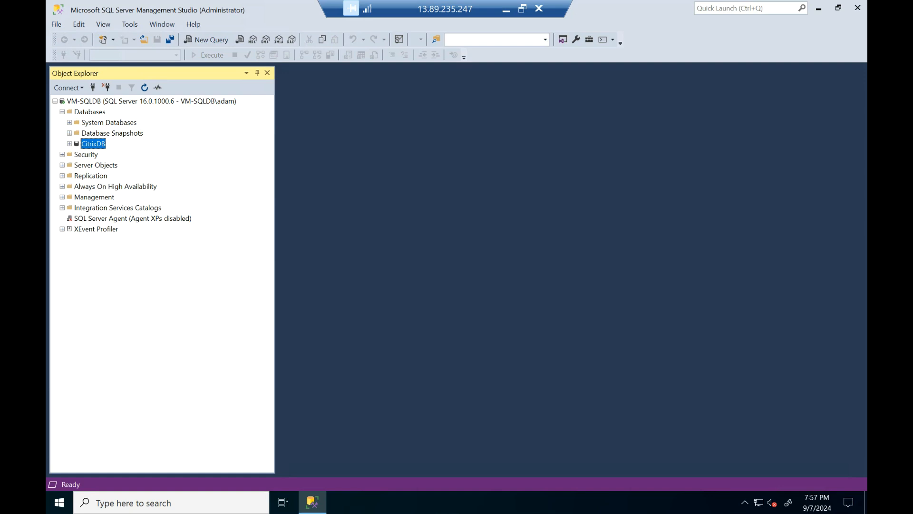
Step: Delete the CitrixDB database from VM-SQLDB along with its backup and restore history, closing existing connections
right_click(96, 143)
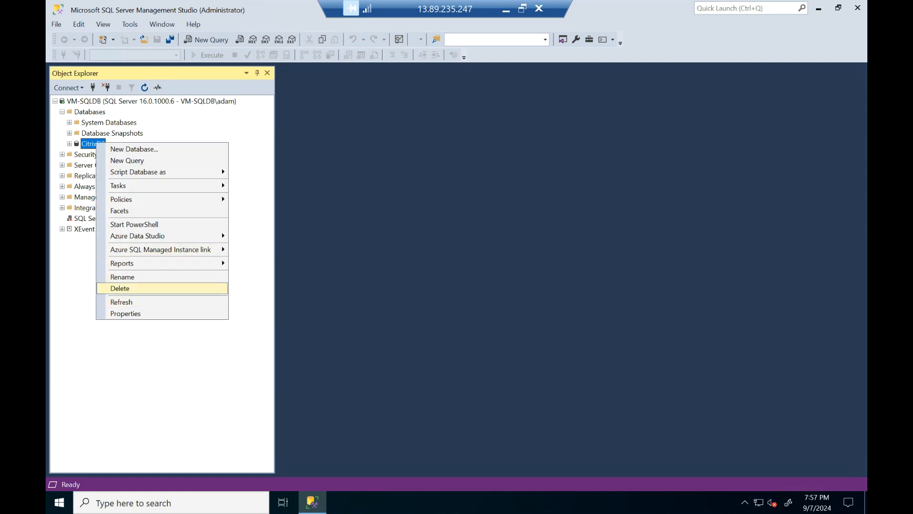
click(122, 289)
click(363, 399)
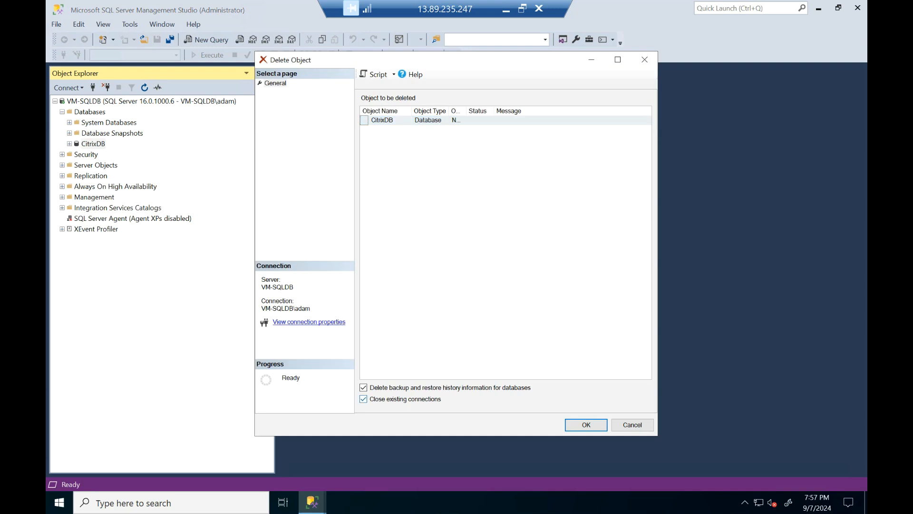
click(586, 425)
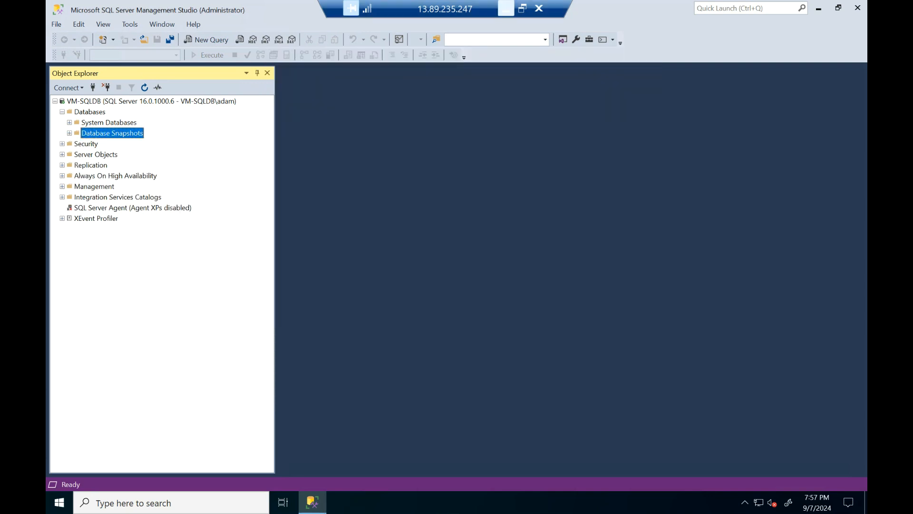
Step: Switch to the Azure portal and start a Backup center restore for the protected citrixdb instance on vm-sqldb
click(506, 9)
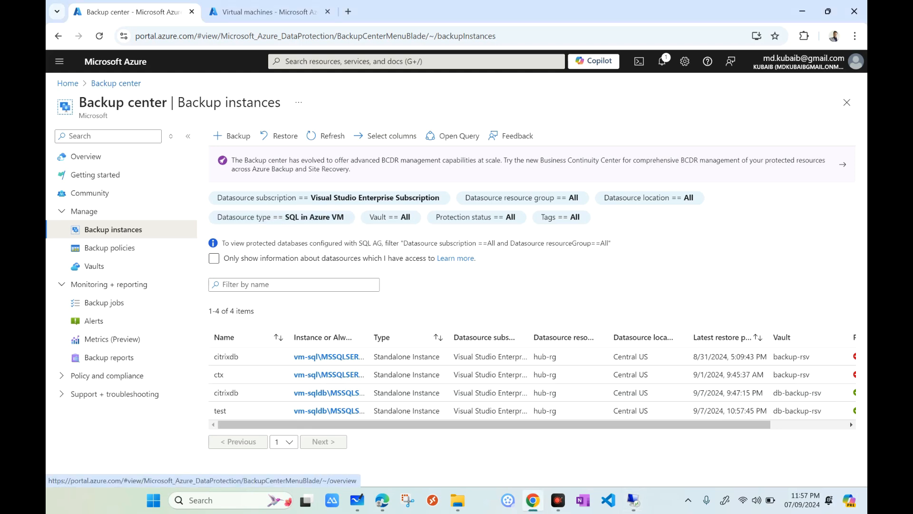
click(371, 61)
click(304, 240)
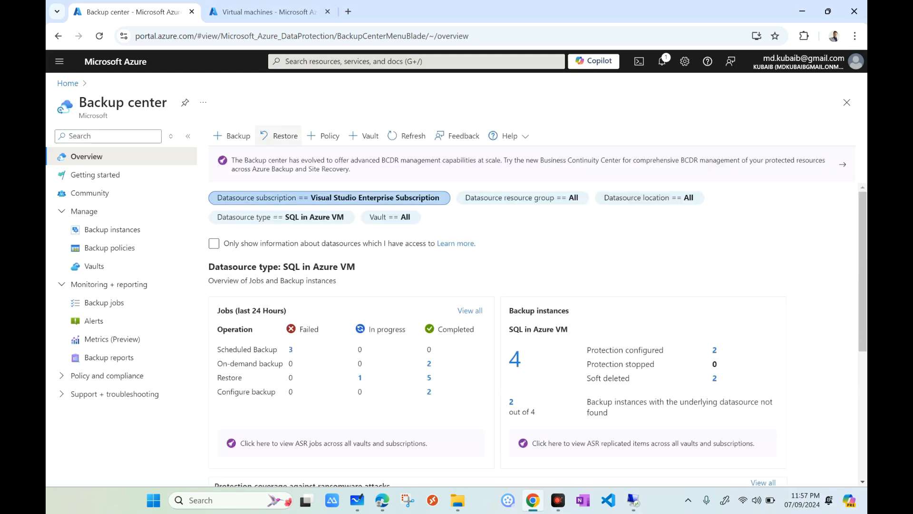
click(280, 136)
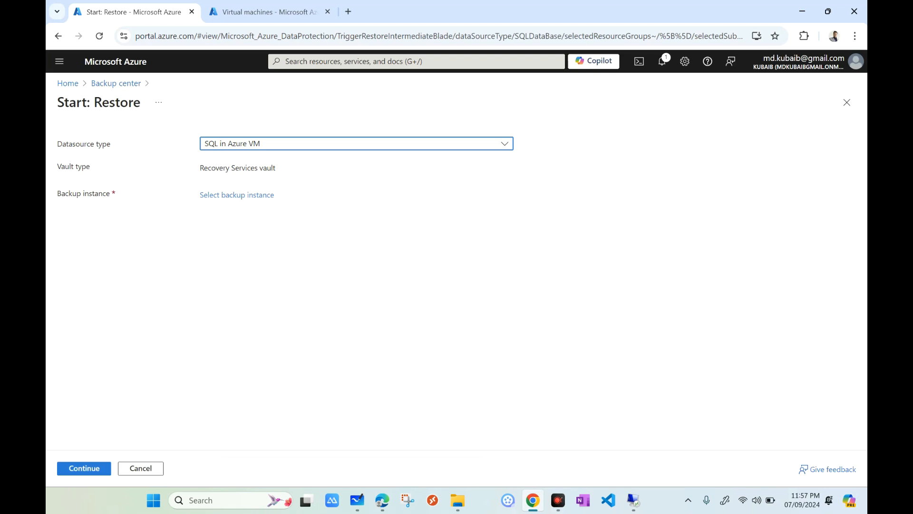
click(237, 196)
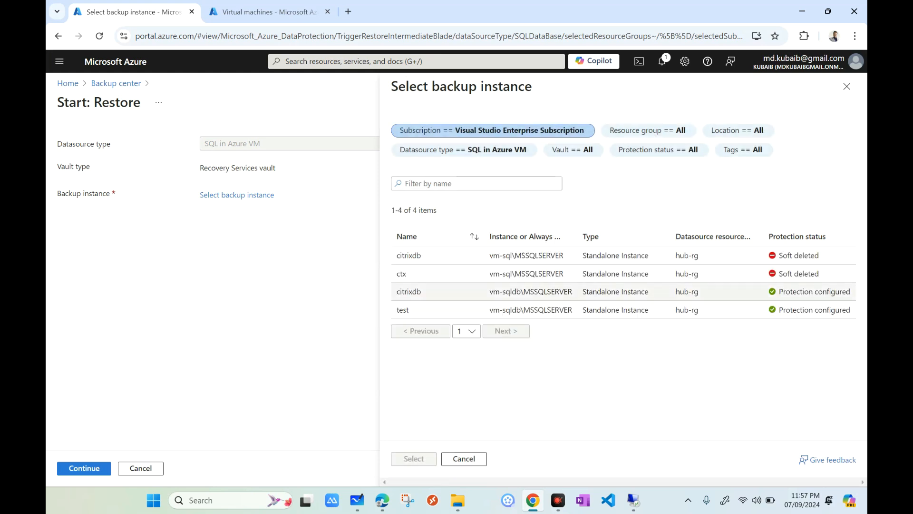
click(409, 291)
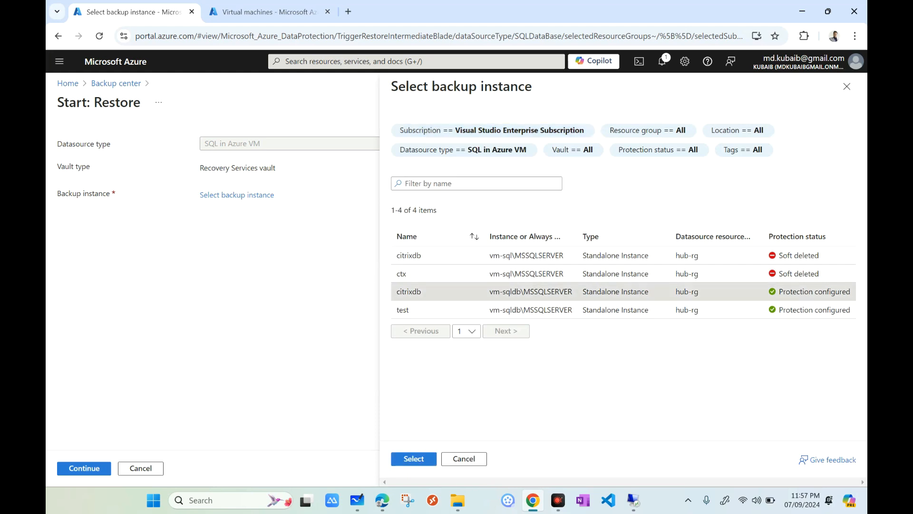
click(413, 459)
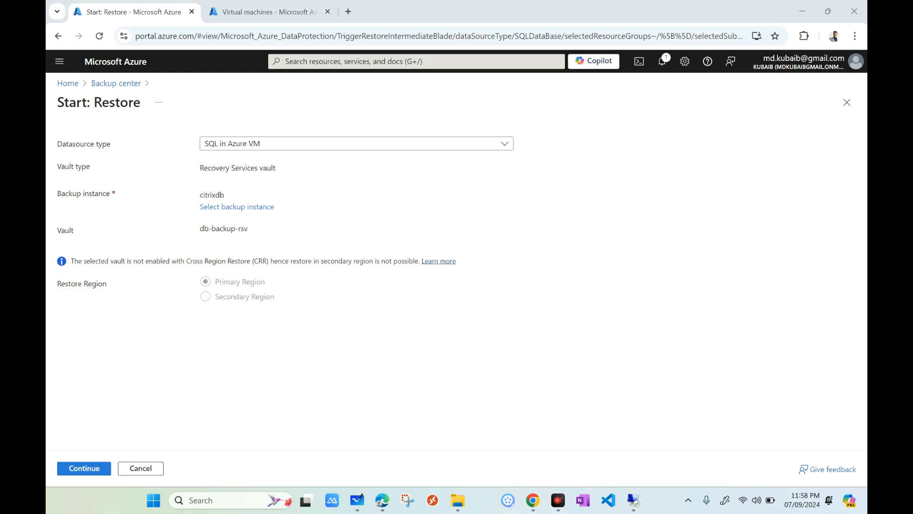
click(84, 468)
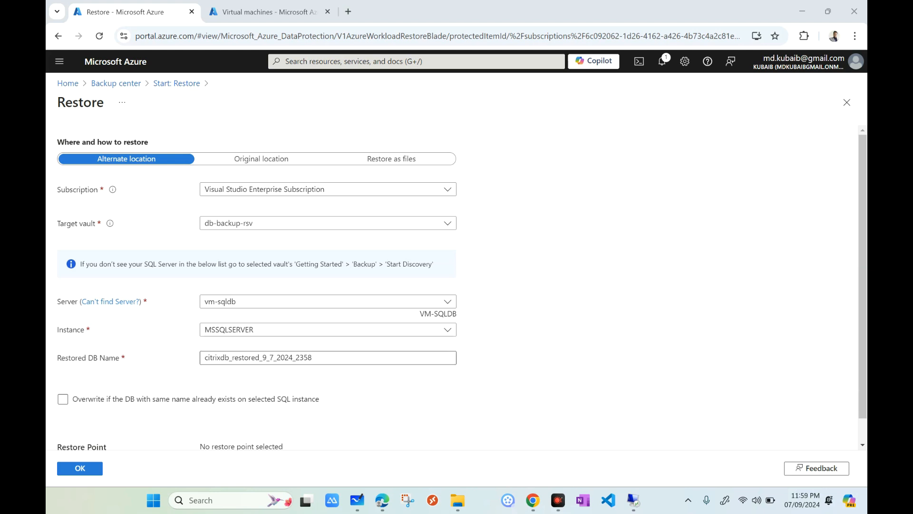
Step: Choose the 9/7/2024, 9:47:15 PM full backup as restore point for the alternate-location restore to citrixdb_restored_9_7_2024_2358
drag(312, 358, 204, 358)
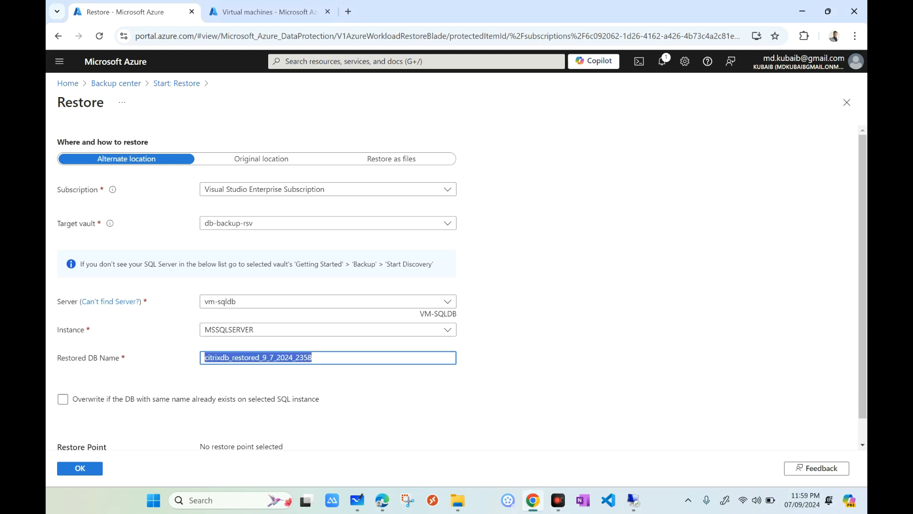
scroll(256, 285, down, 1)
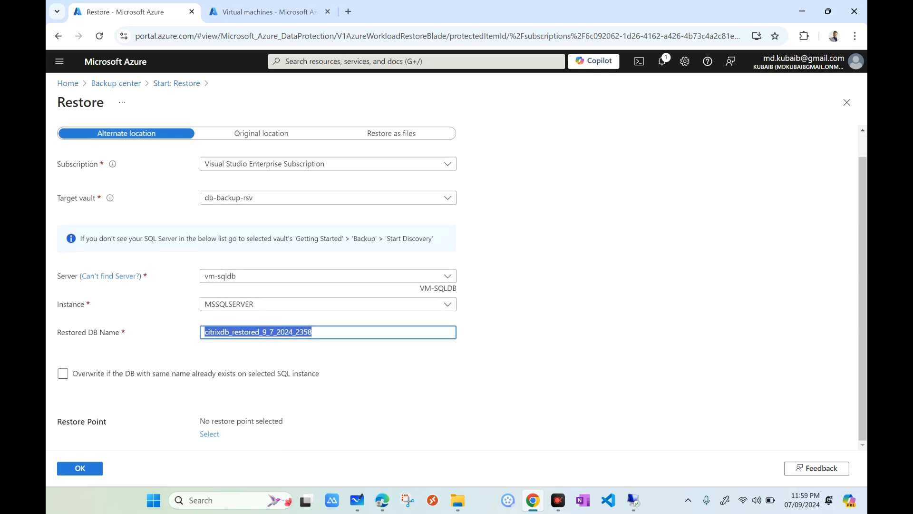
click(209, 434)
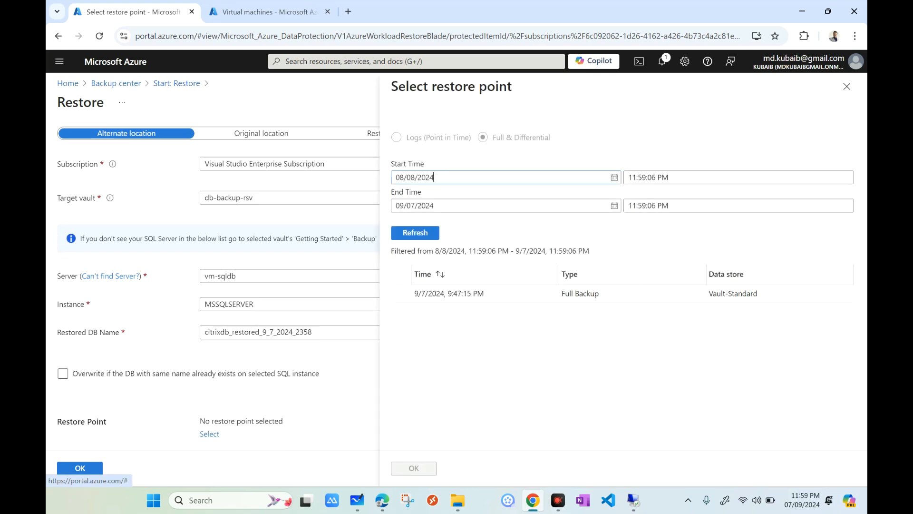
click(449, 294)
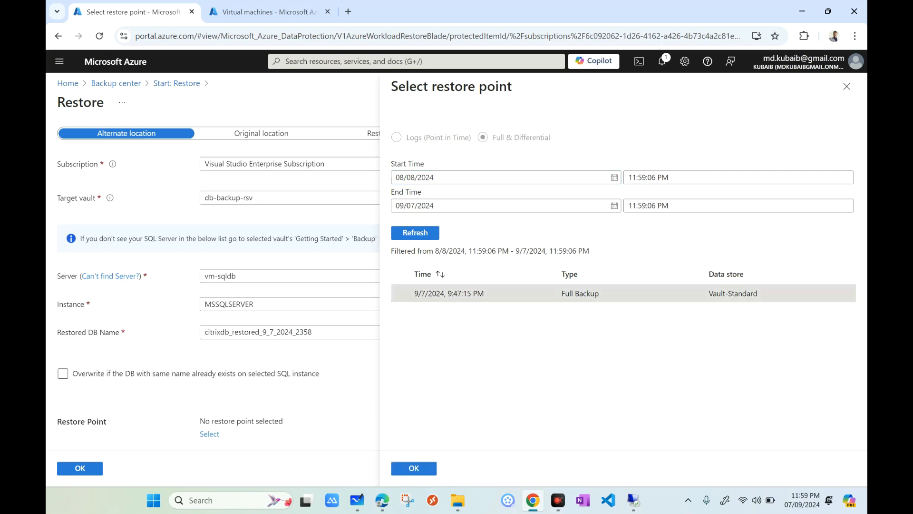
click(414, 468)
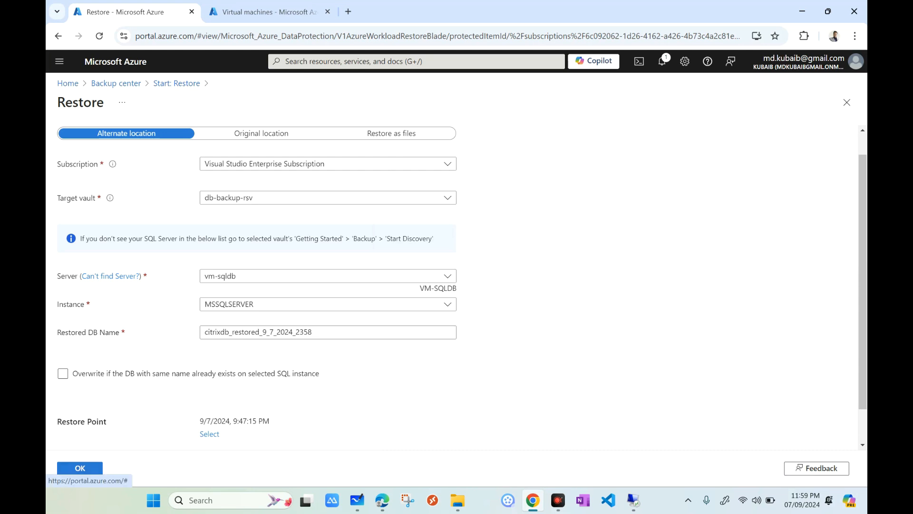
Step: Accept the advanced configuration with Restore with NORECOVERY disabled and the default target paths, and trigger the alternate-location restore
scroll(462, 289, down, 1)
click(216, 434)
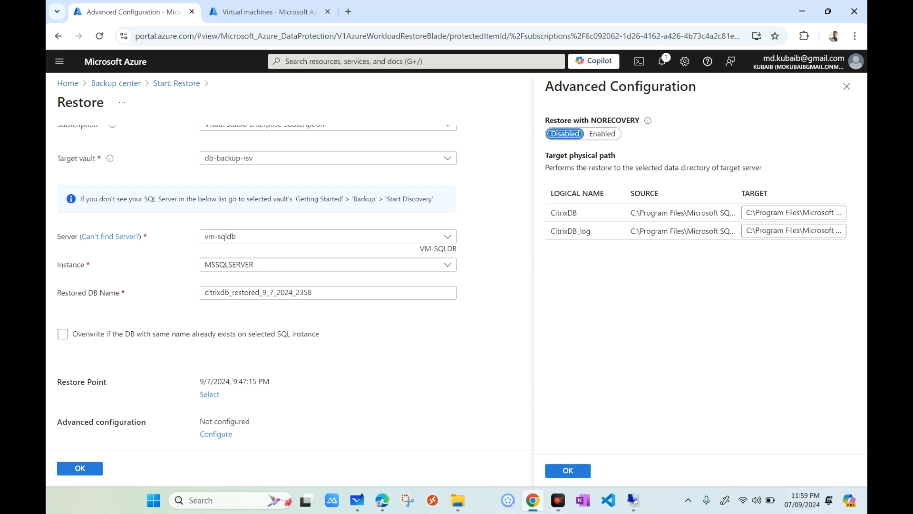
click(568, 470)
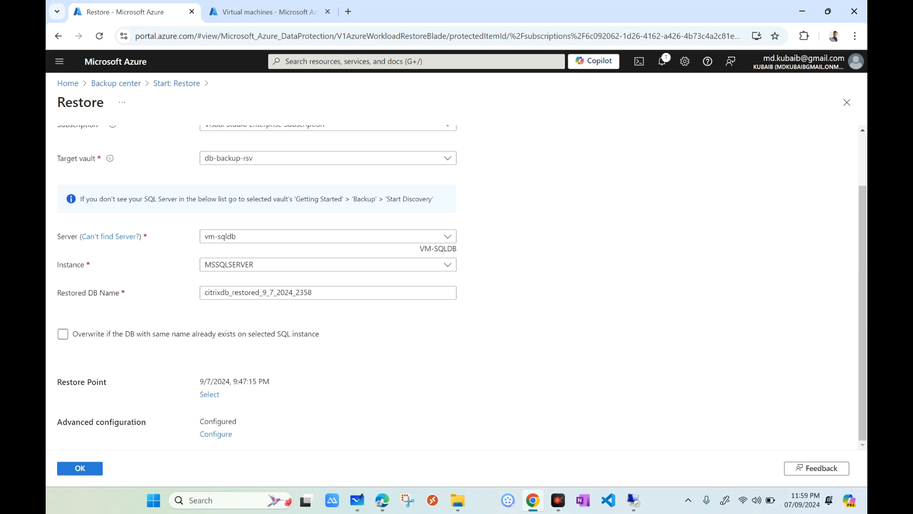
click(85, 473)
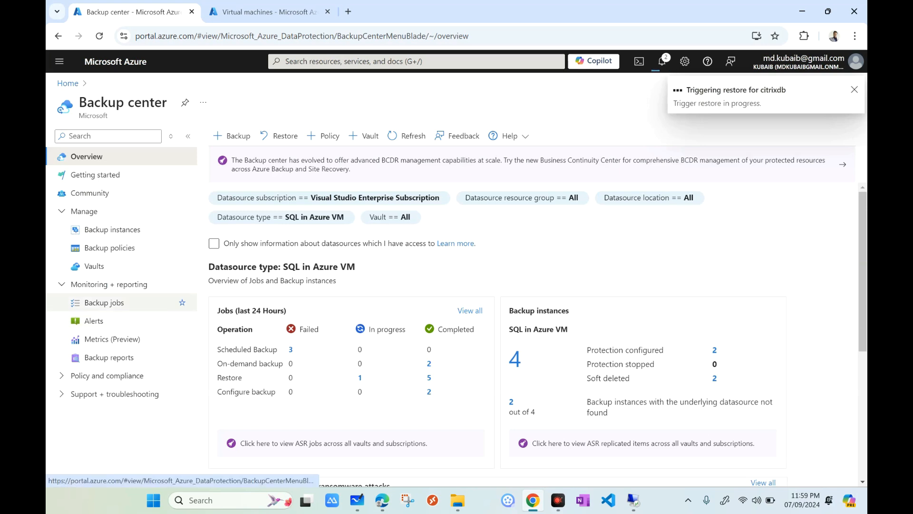
Step: Check the restore in Backup jobs, switch to SQL Server Management Studio and refresh VM-SQLDB to look for the restored citrixdb database
click(105, 302)
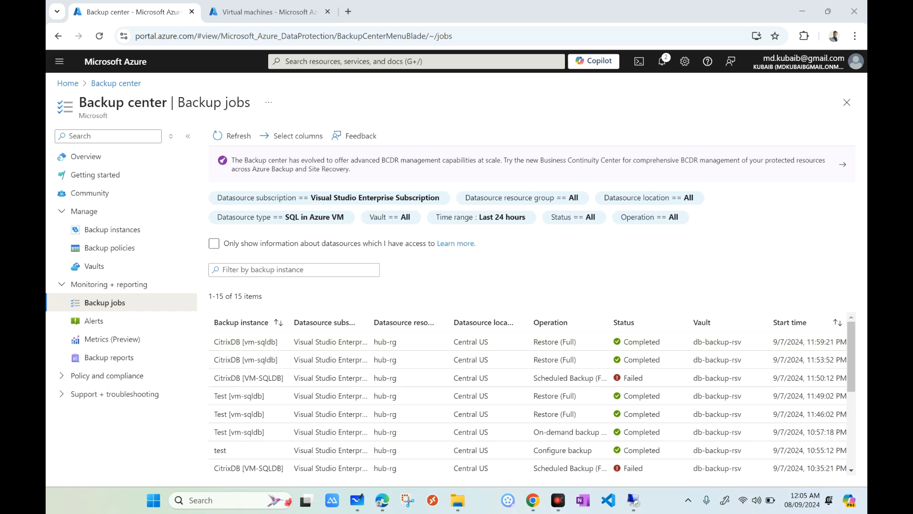
click(633, 500)
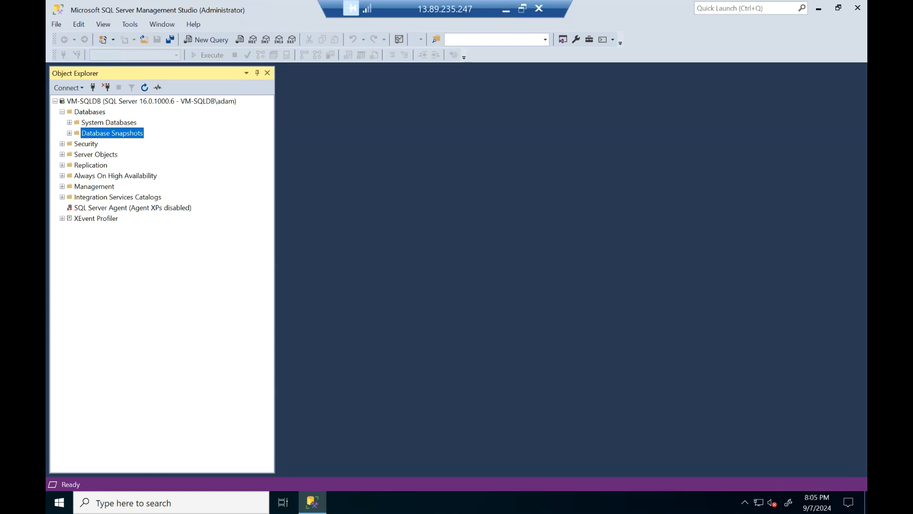
right_click(97, 101)
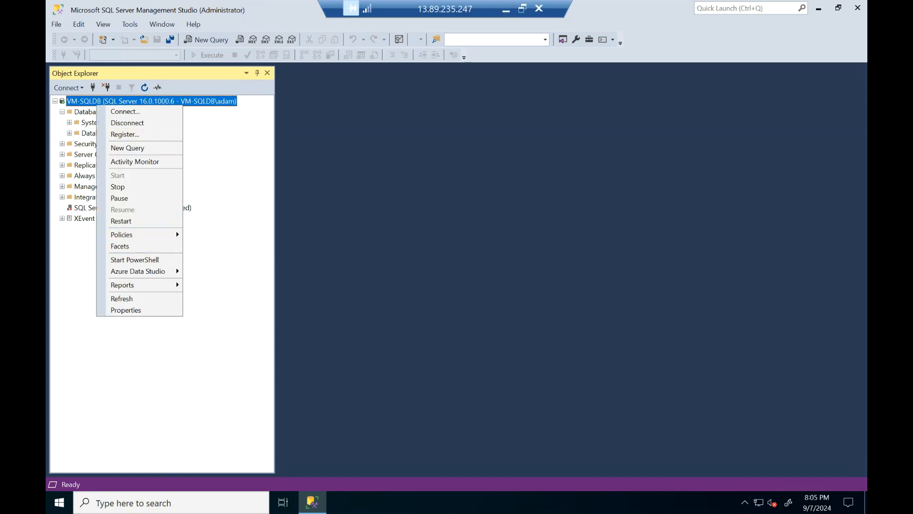
click(125, 299)
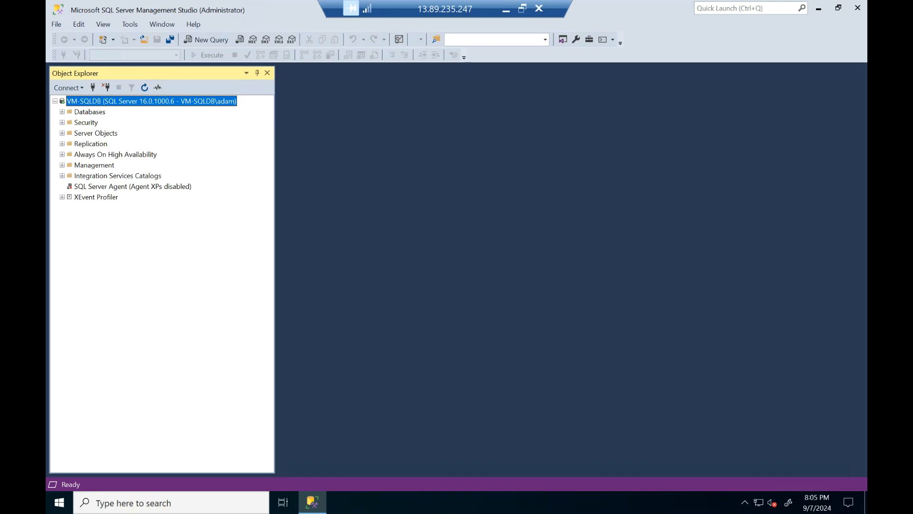
click(61, 112)
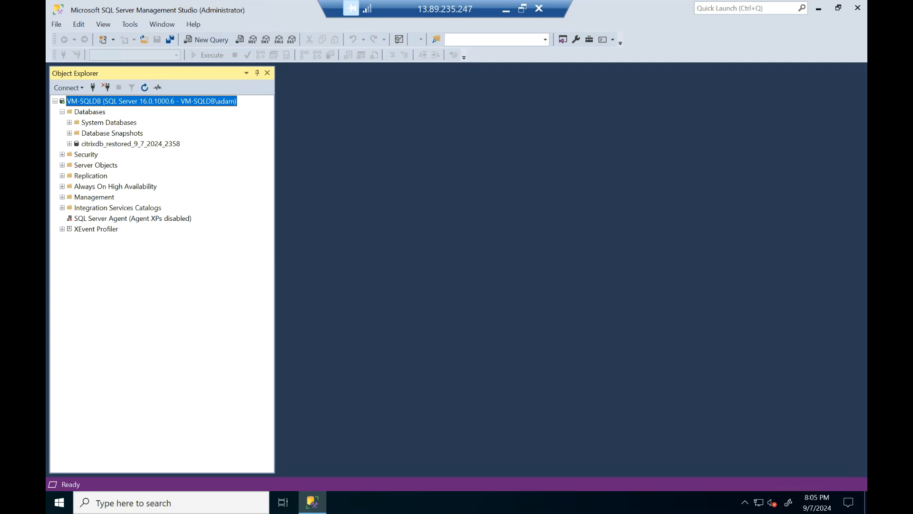
click(130, 143)
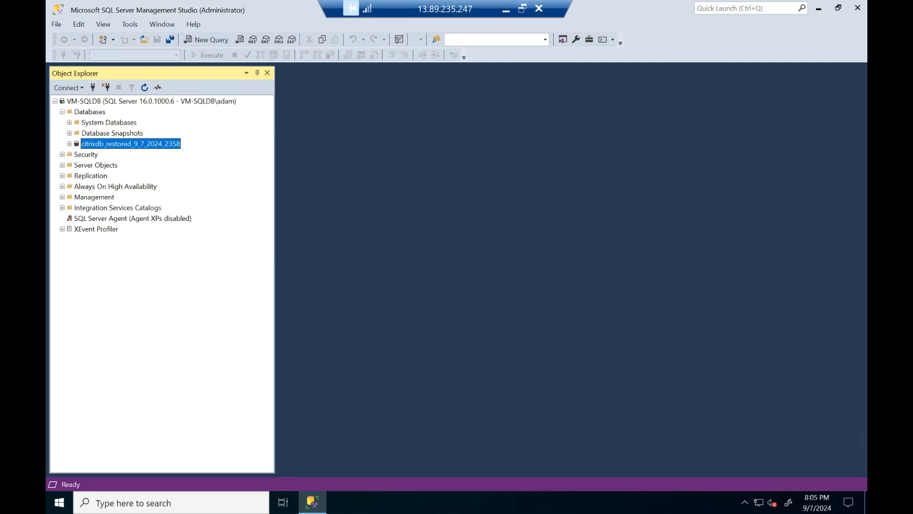
Step: Return to the Azure portal and start another Backup center restore for the citrixdb instance on vm-sqldb
click(506, 9)
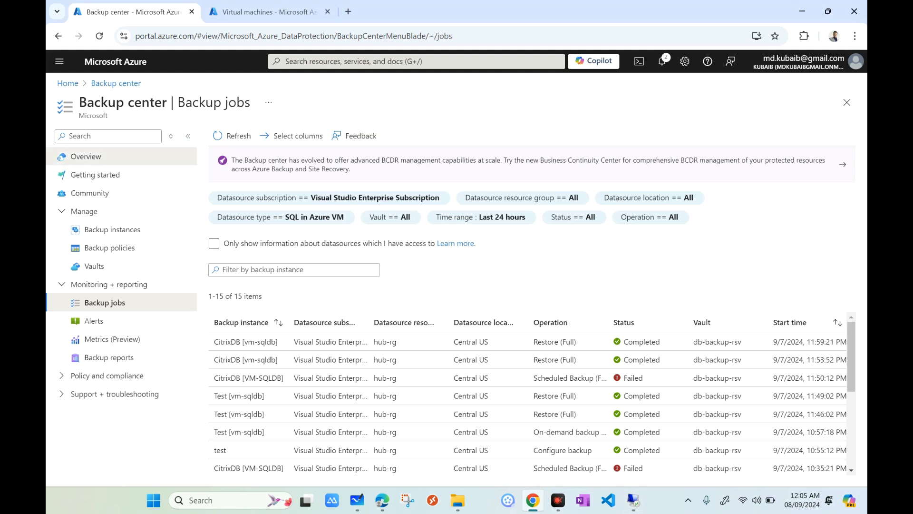
click(85, 156)
click(281, 136)
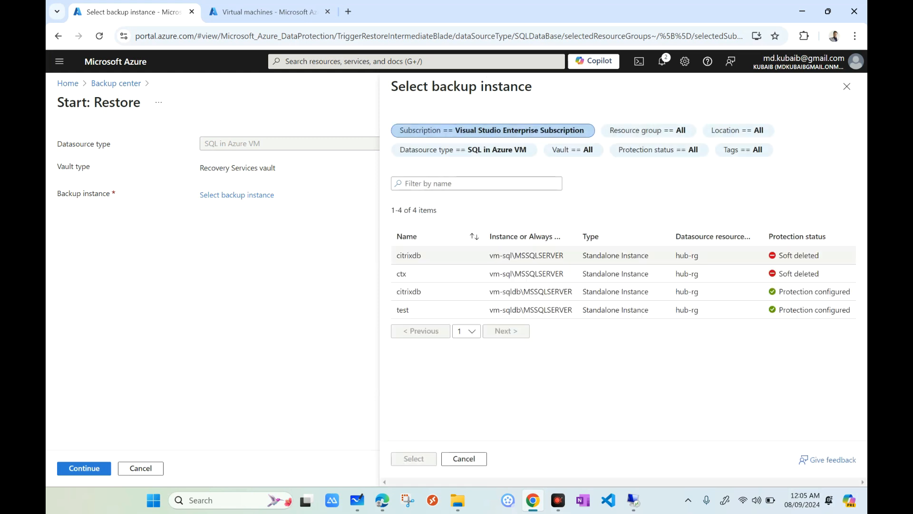
click(531, 292)
click(414, 458)
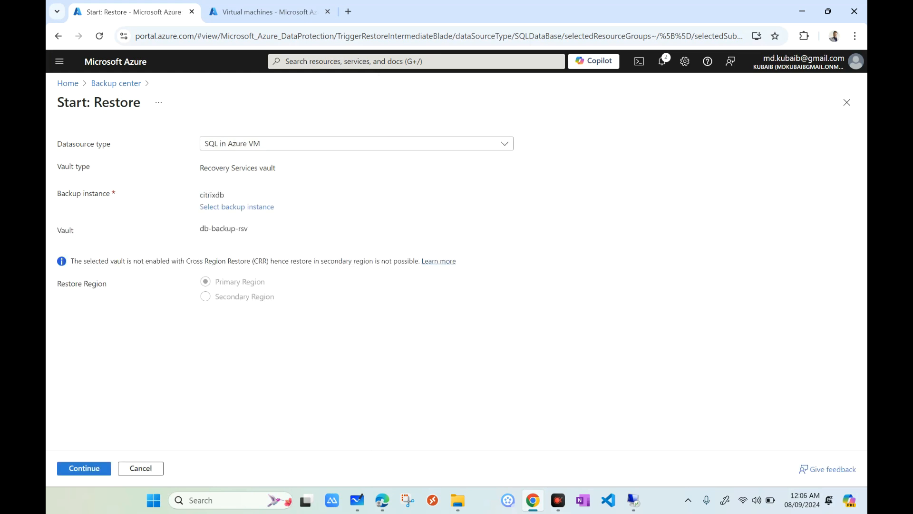
click(84, 468)
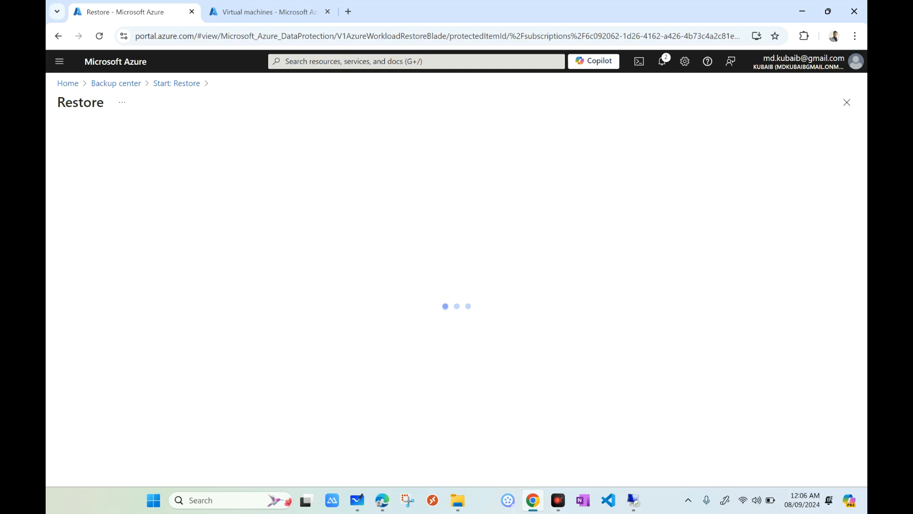
Step: Restore citrixdb to its original location from the 9/7/2024, 9:47:15 PM full backup with Restore with NORECOVERY disabled
click(261, 159)
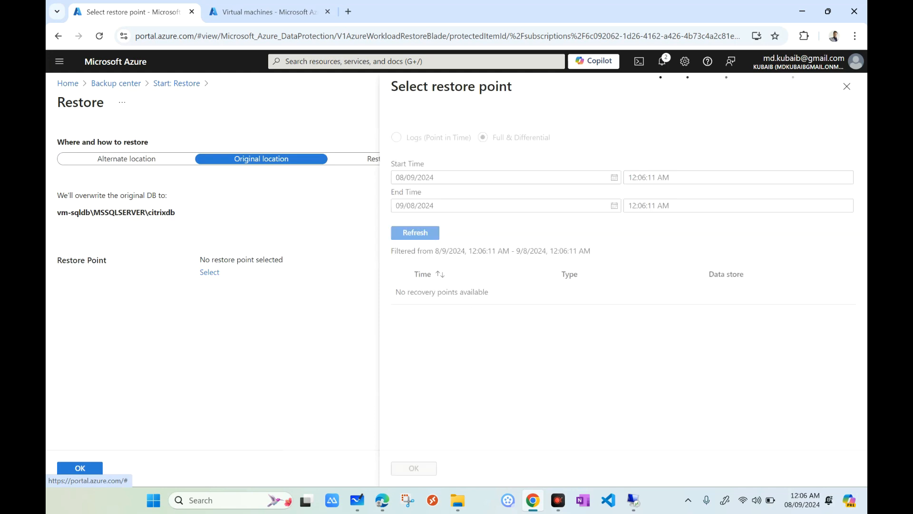
click(446, 293)
click(413, 468)
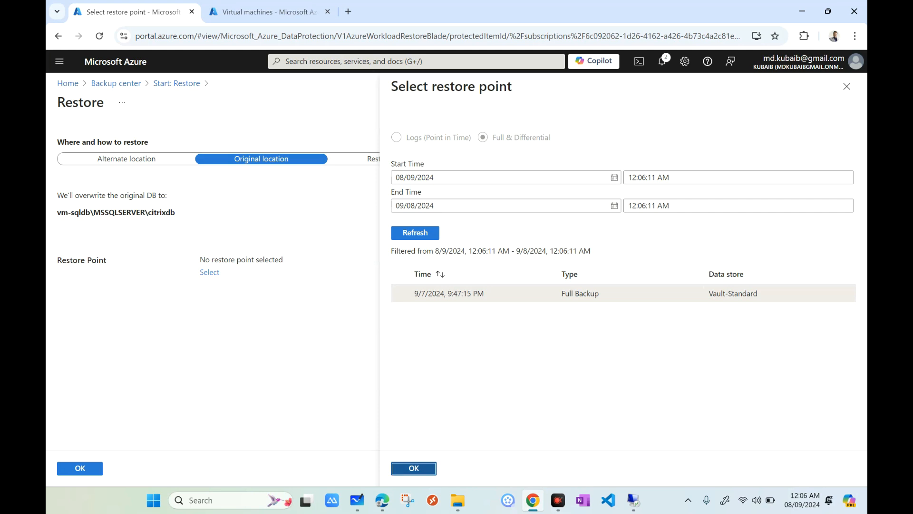
click(216, 312)
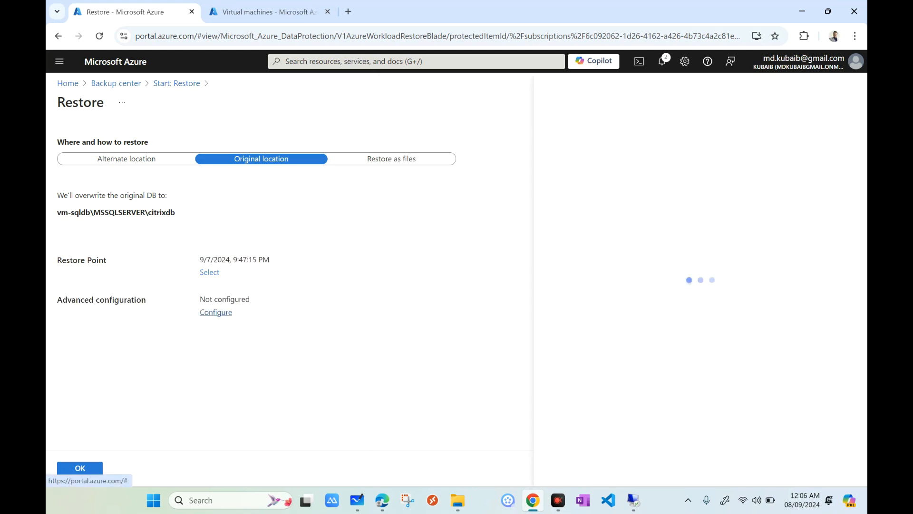
click(568, 470)
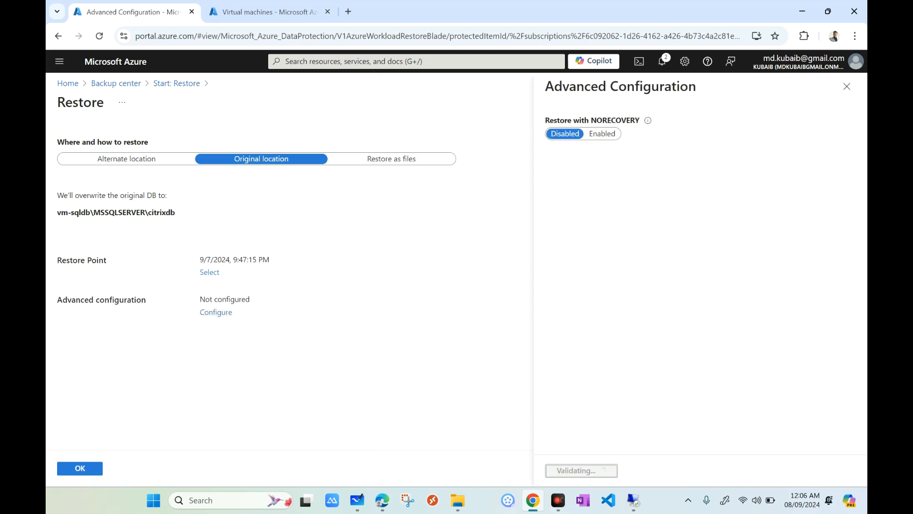
click(80, 468)
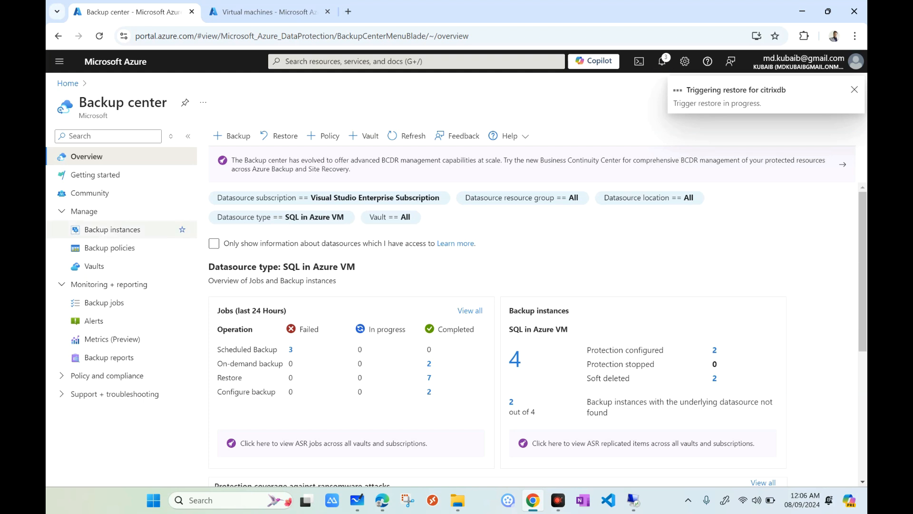
Step: Open the Backup jobs list, refresh it and check the status of the newest CitrixDB restore job
click(105, 303)
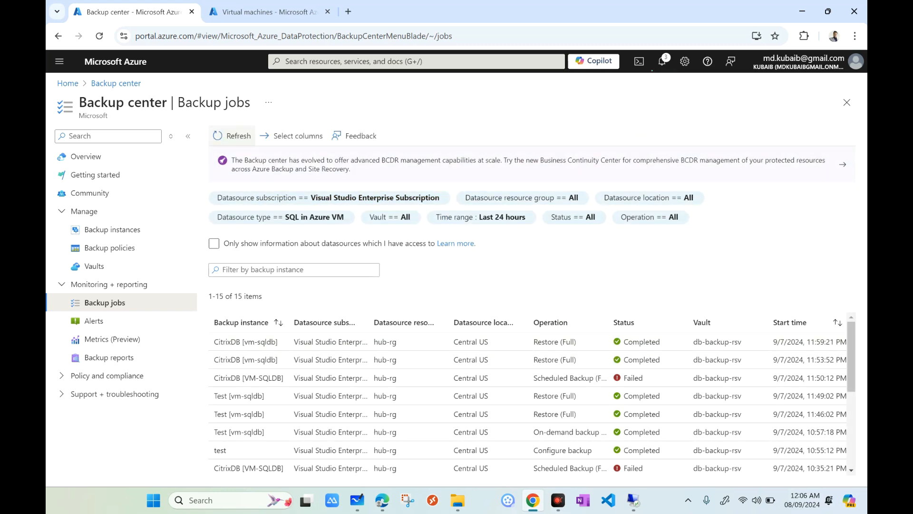
click(232, 136)
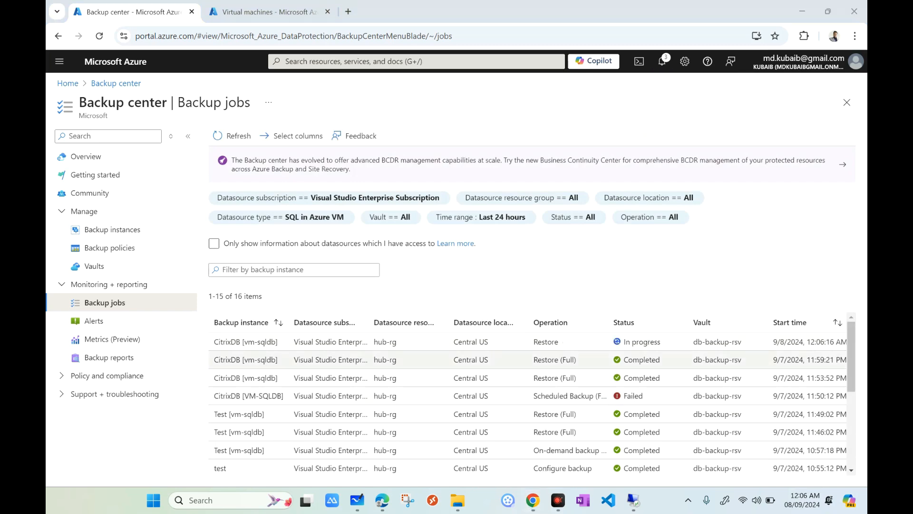
drag(661, 341, 624, 341)
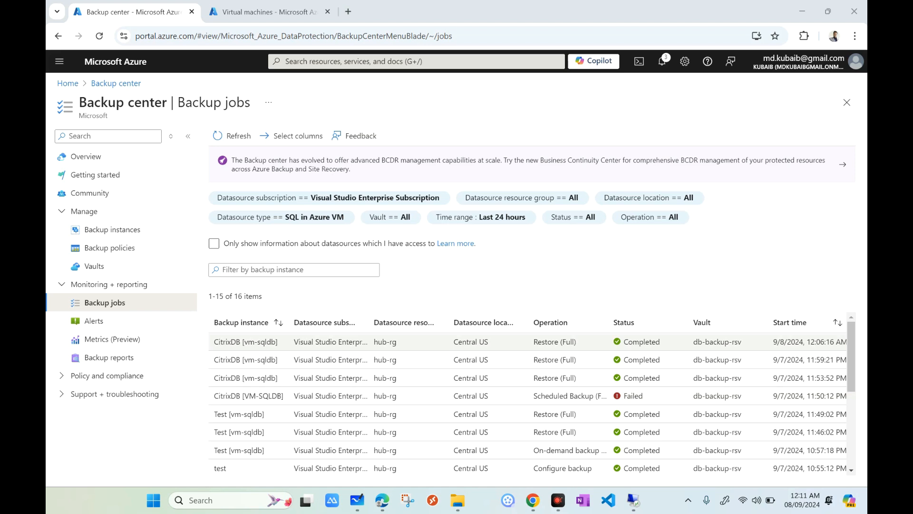
Step: Switch to SQL Server Management Studio, refresh VM-SQLDB and look for CitrixDB among its databases
click(633, 500)
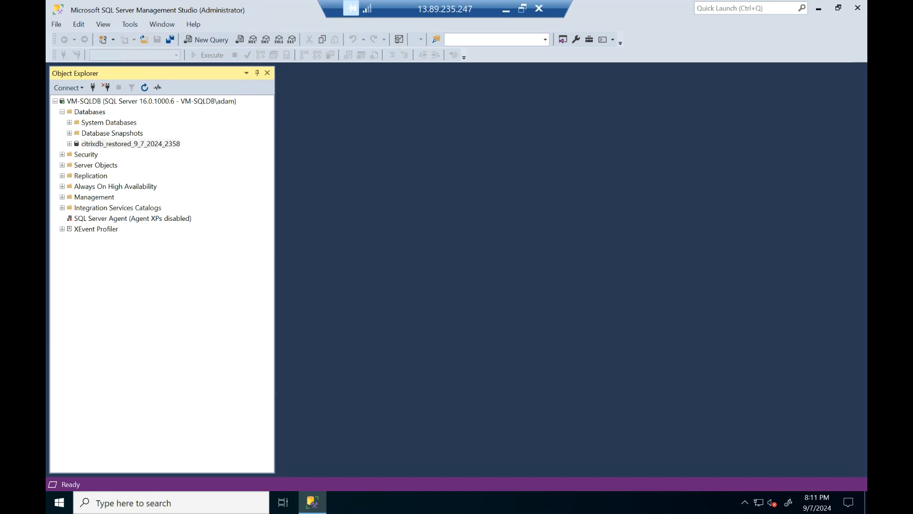
click(131, 144)
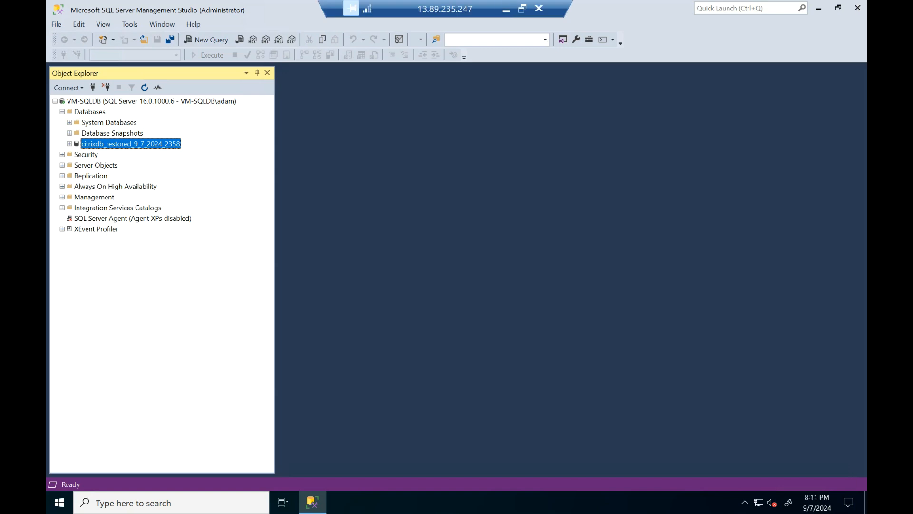
right_click(97, 101)
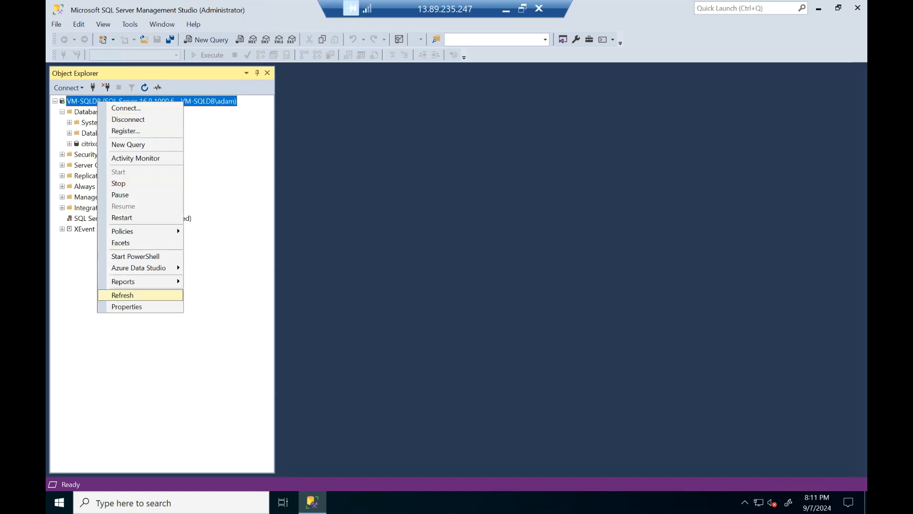
click(123, 295)
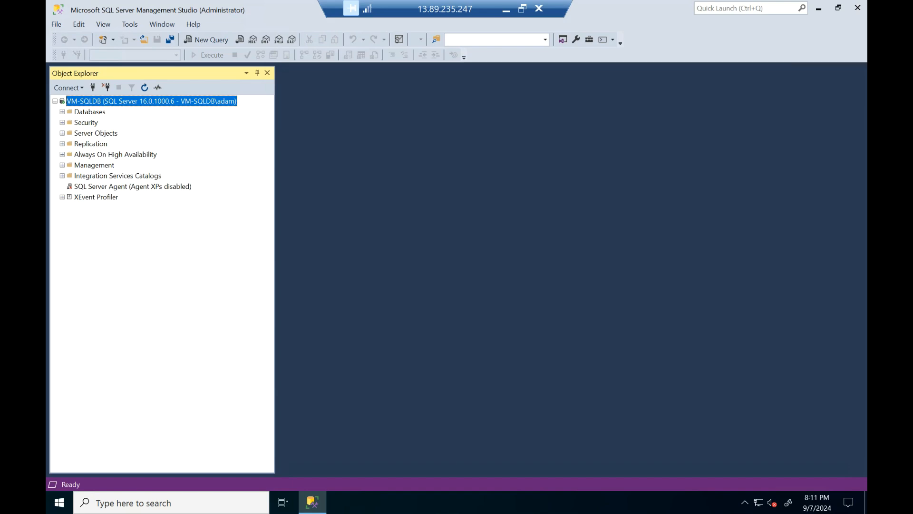
click(62, 112)
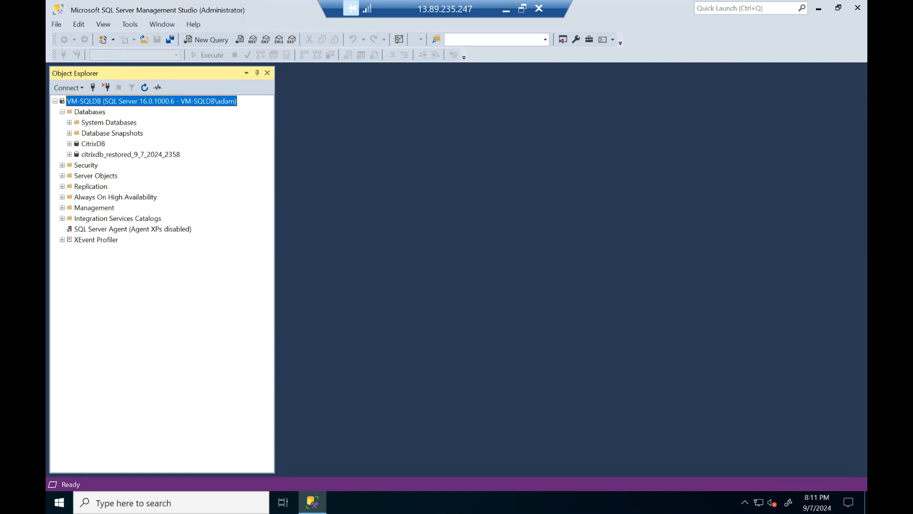
click(94, 144)
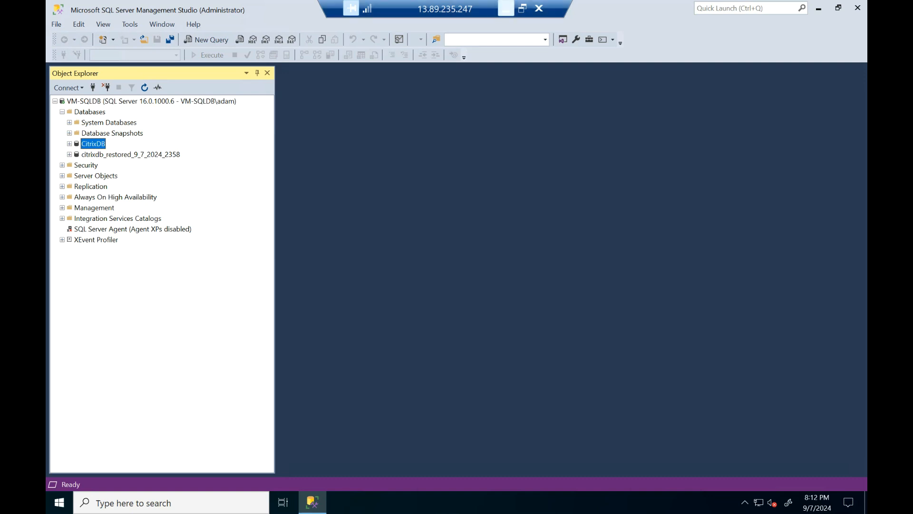
Step: Return to the Azure portal and start a Backup center restore for the citrixdb instance on vm-sqldb in db-backup-rsv
click(506, 9)
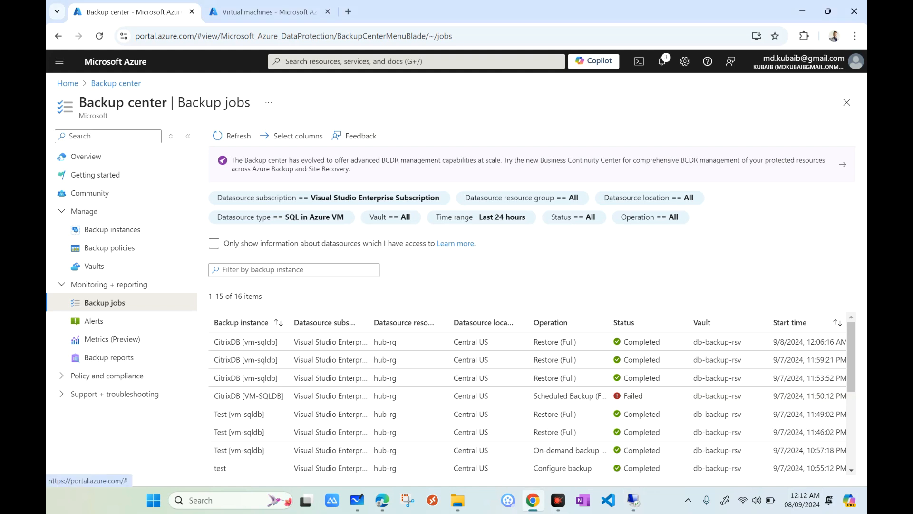
click(87, 157)
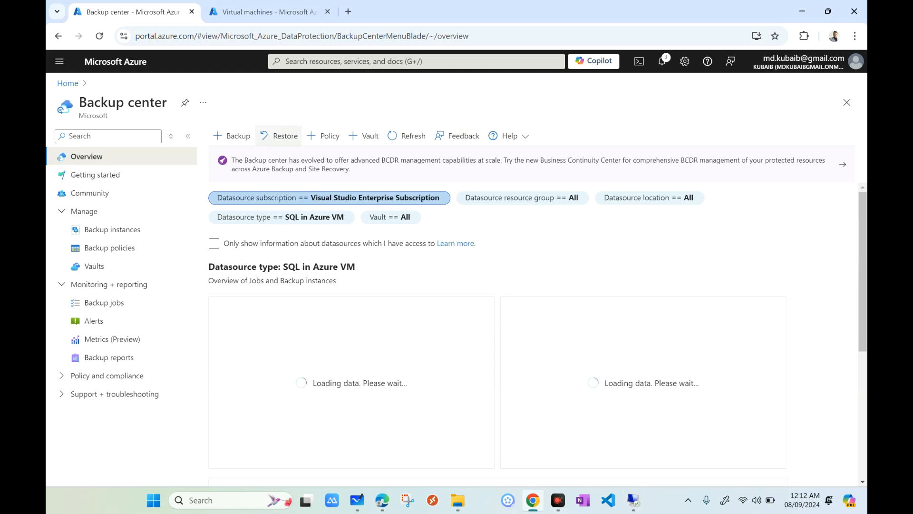
click(280, 136)
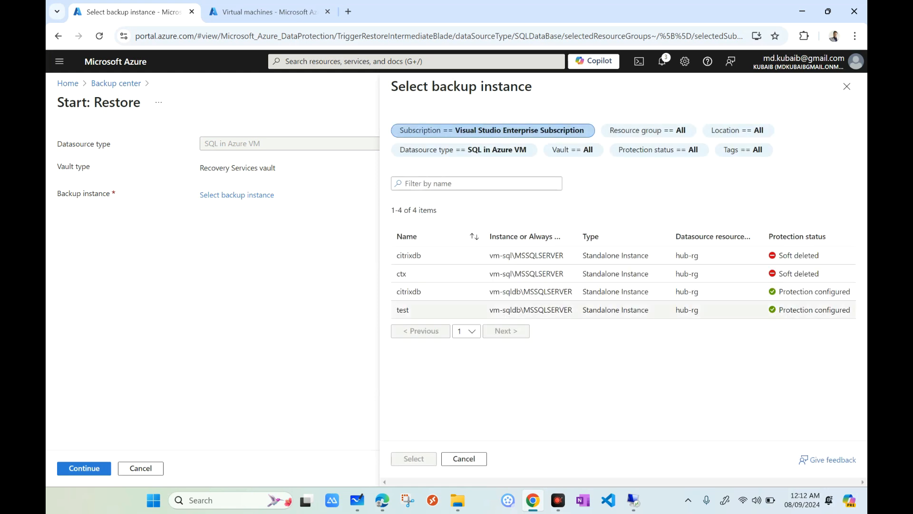
click(530, 291)
click(414, 459)
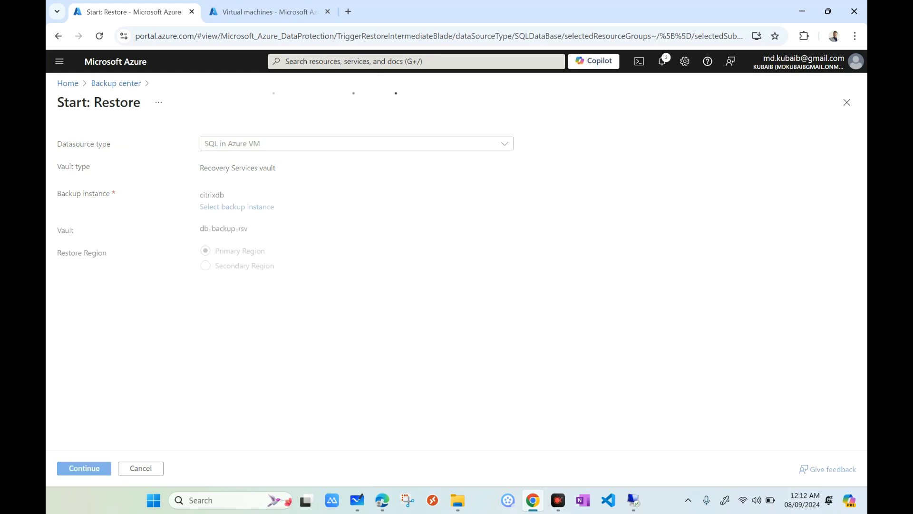
click(84, 468)
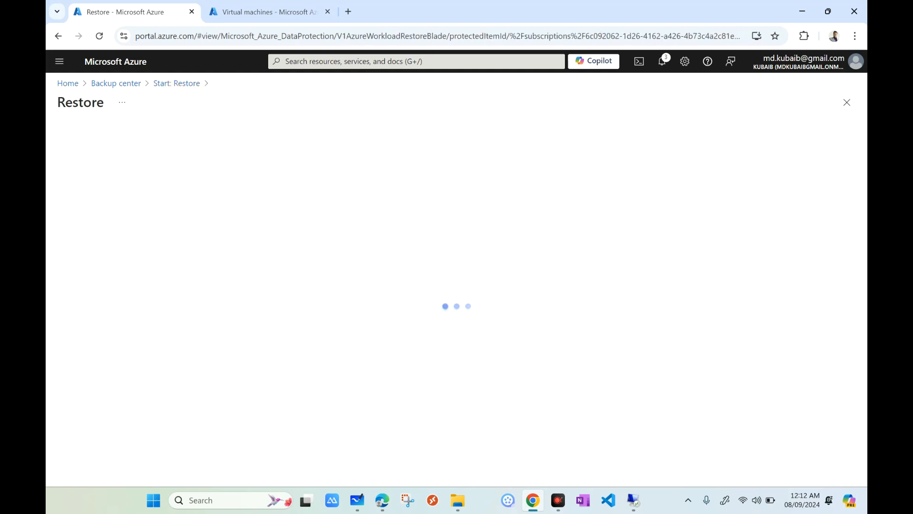
Step: Restore citrixdb as files to C:\Temp on vm-sqldb from the 9/7/2024, 9:47:15 PM full backup
click(400, 159)
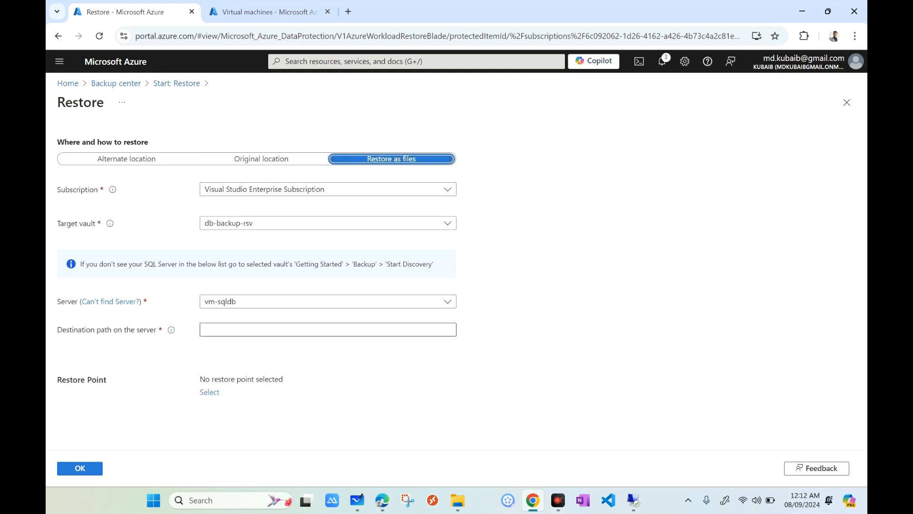
click(329, 330)
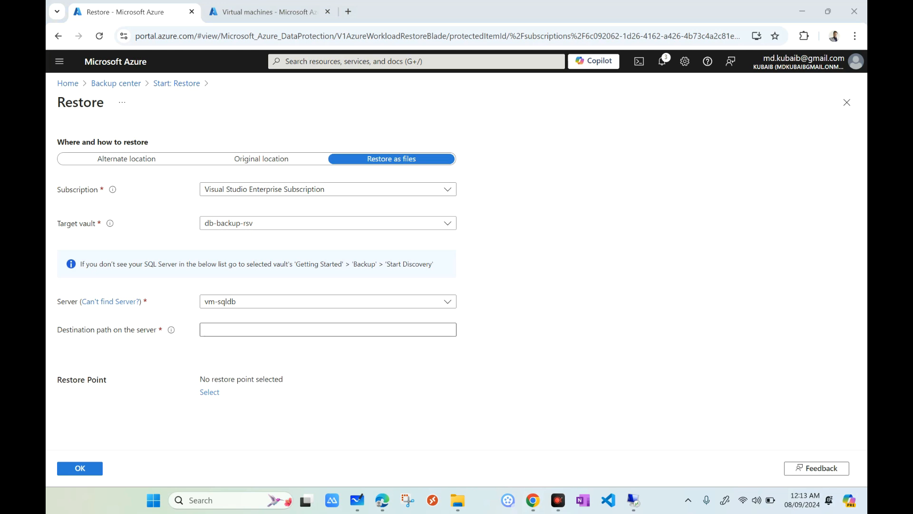
click(329, 330)
text(C:\Temp)
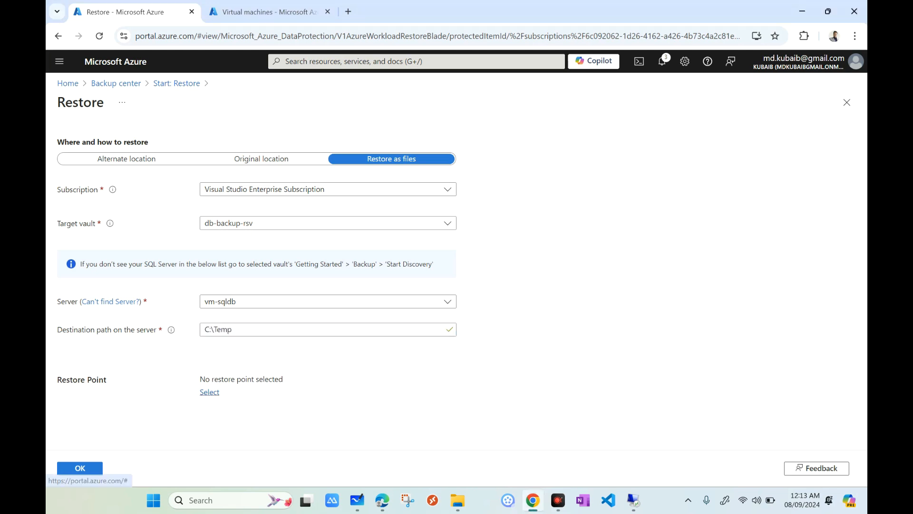
click(209, 392)
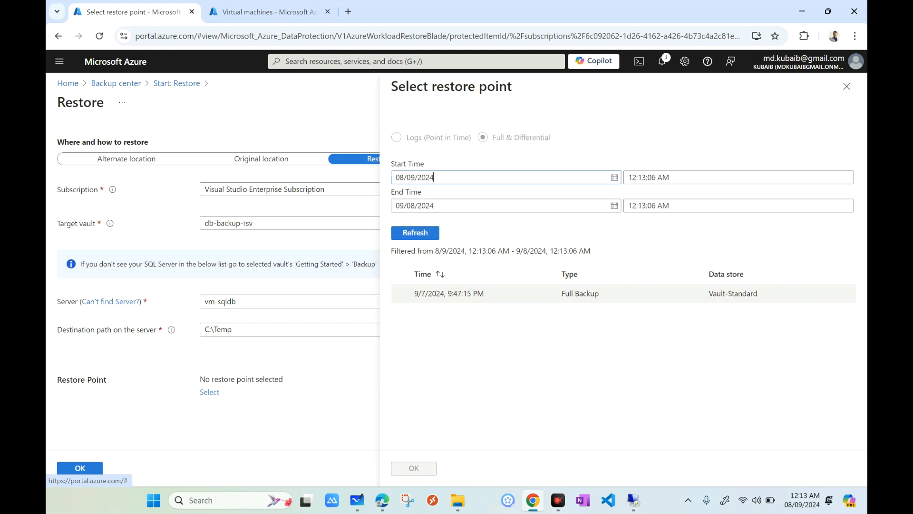
click(449, 293)
click(414, 468)
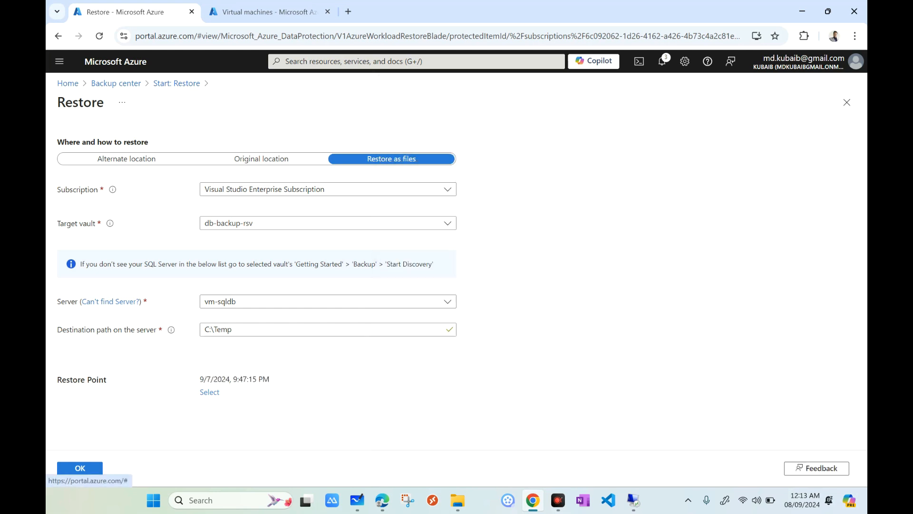
click(80, 468)
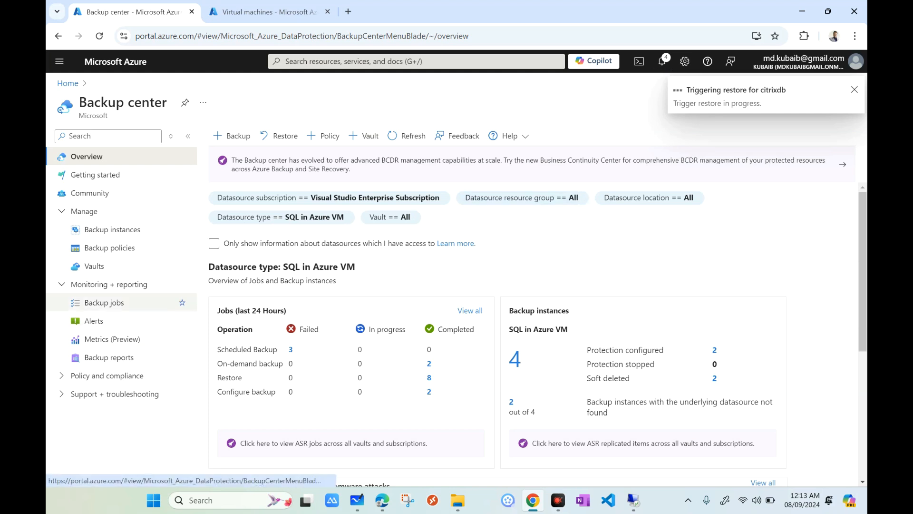
Step: Check the file restore in Backup jobs, switch to the VM-SQLDB remote session and view the full file names in C:\Temp
click(104, 303)
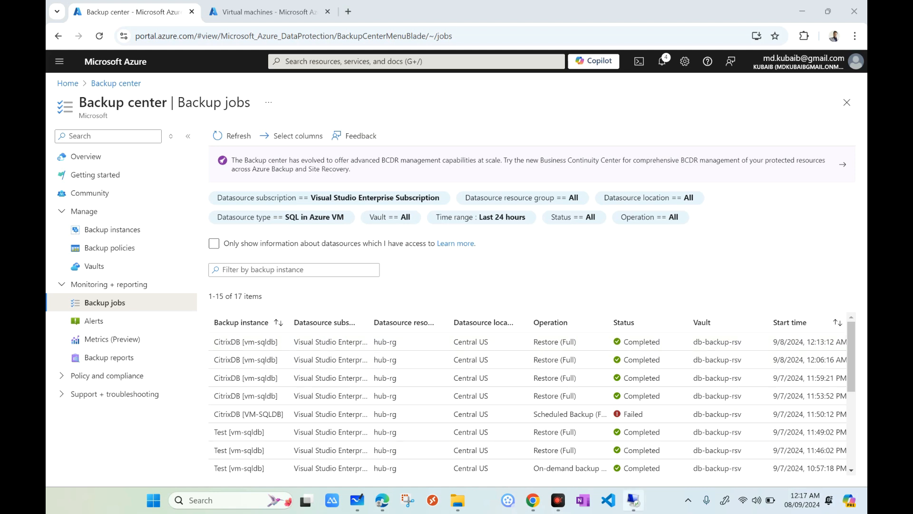
mouse_move(633, 500)
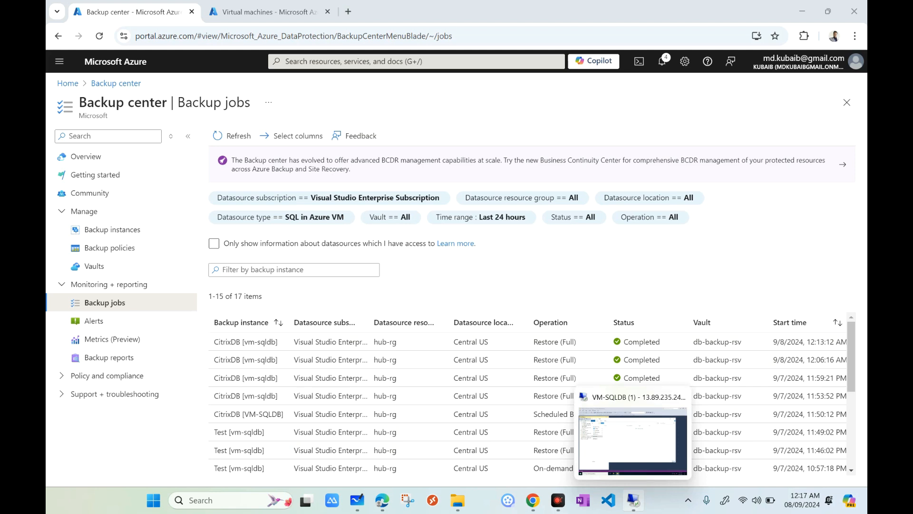
click(633, 500)
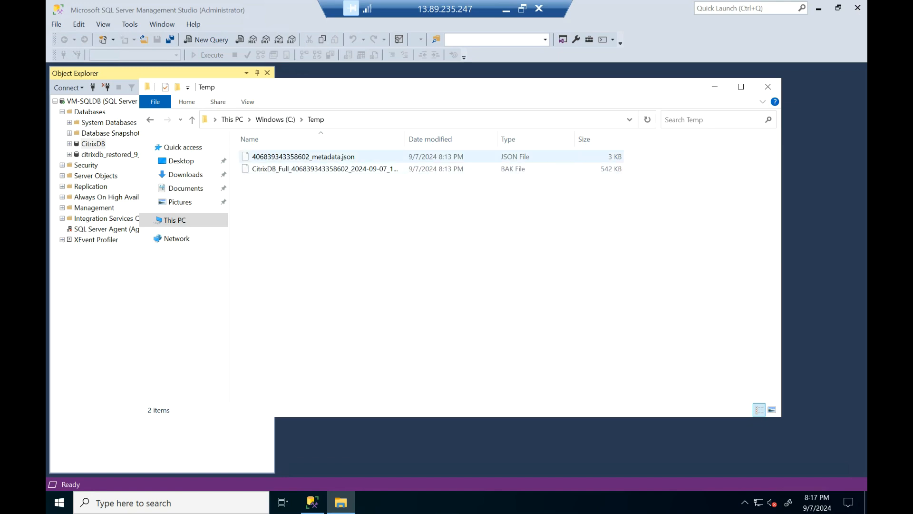
double_click(404, 139)
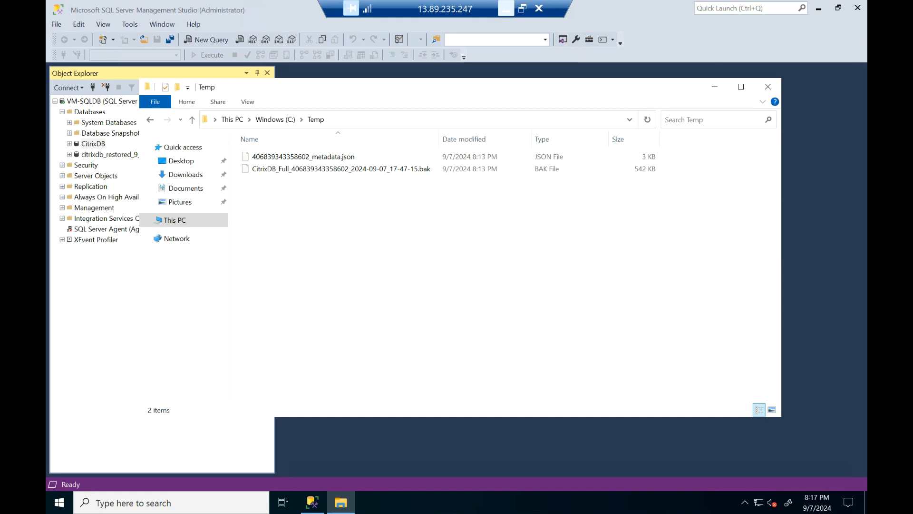